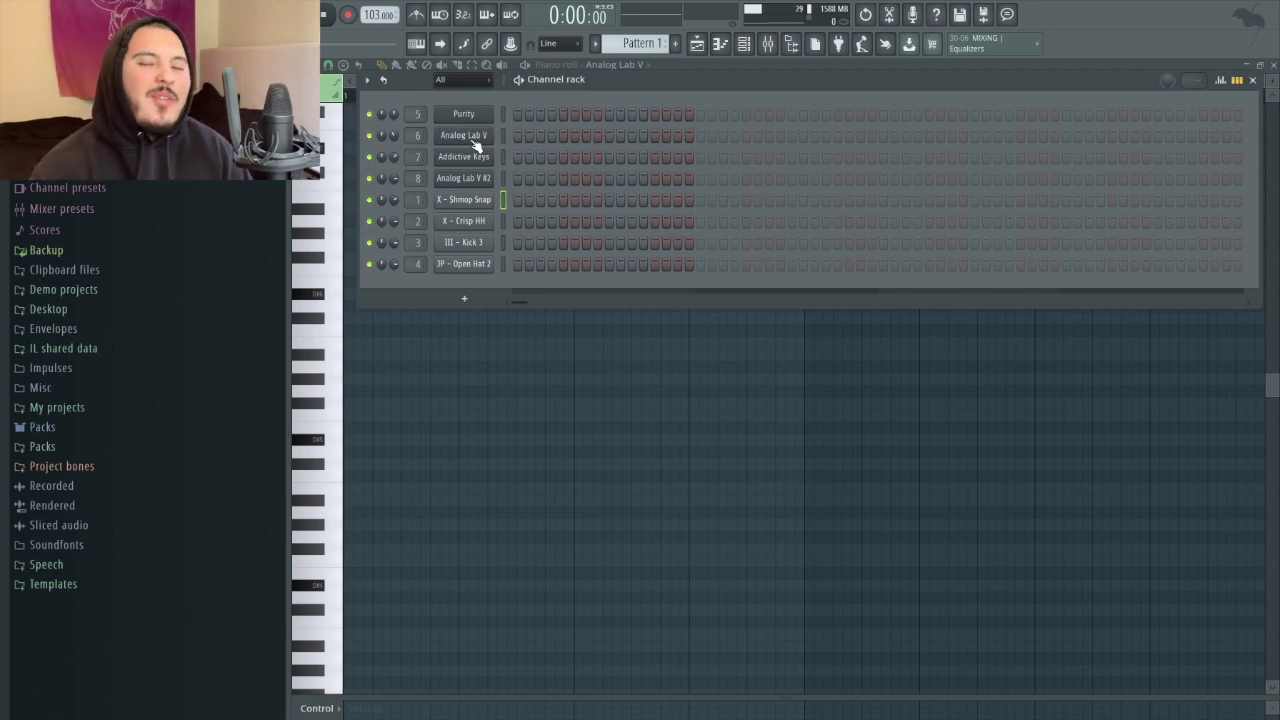
Place a one-beat D#5 note at the start of bar 1 in the Purity channel
click(357, 440)
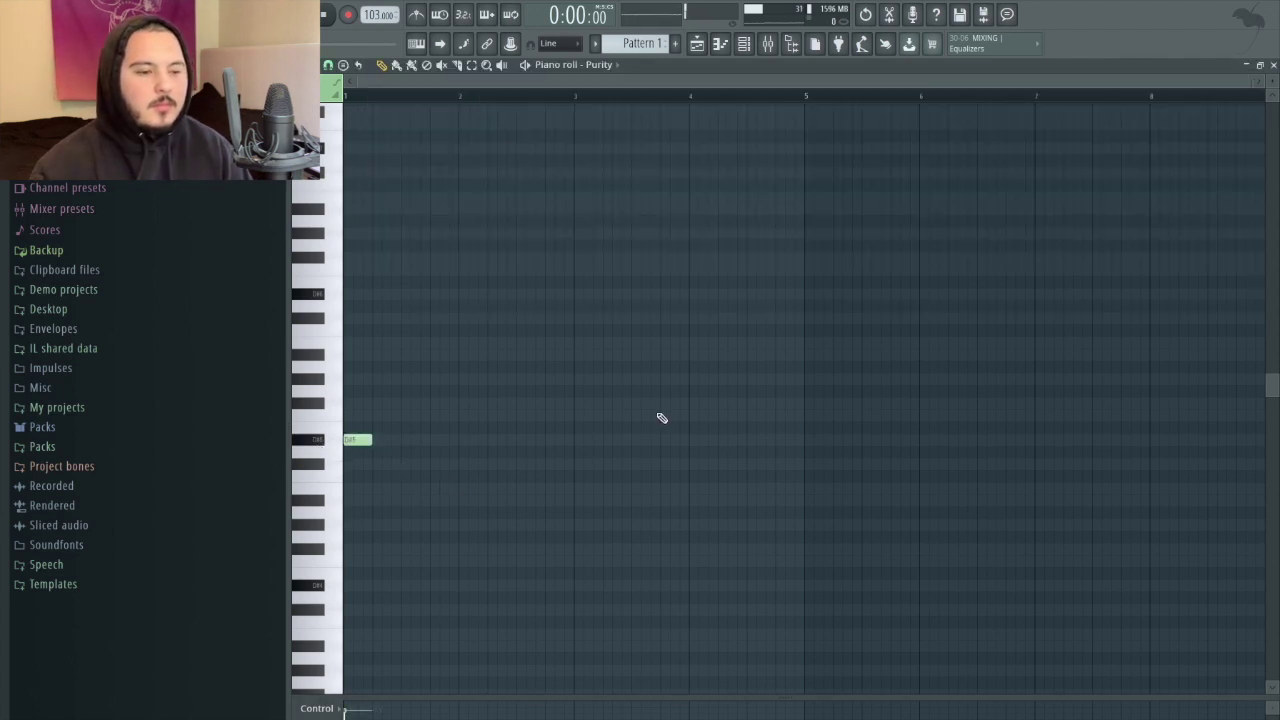
key(t)
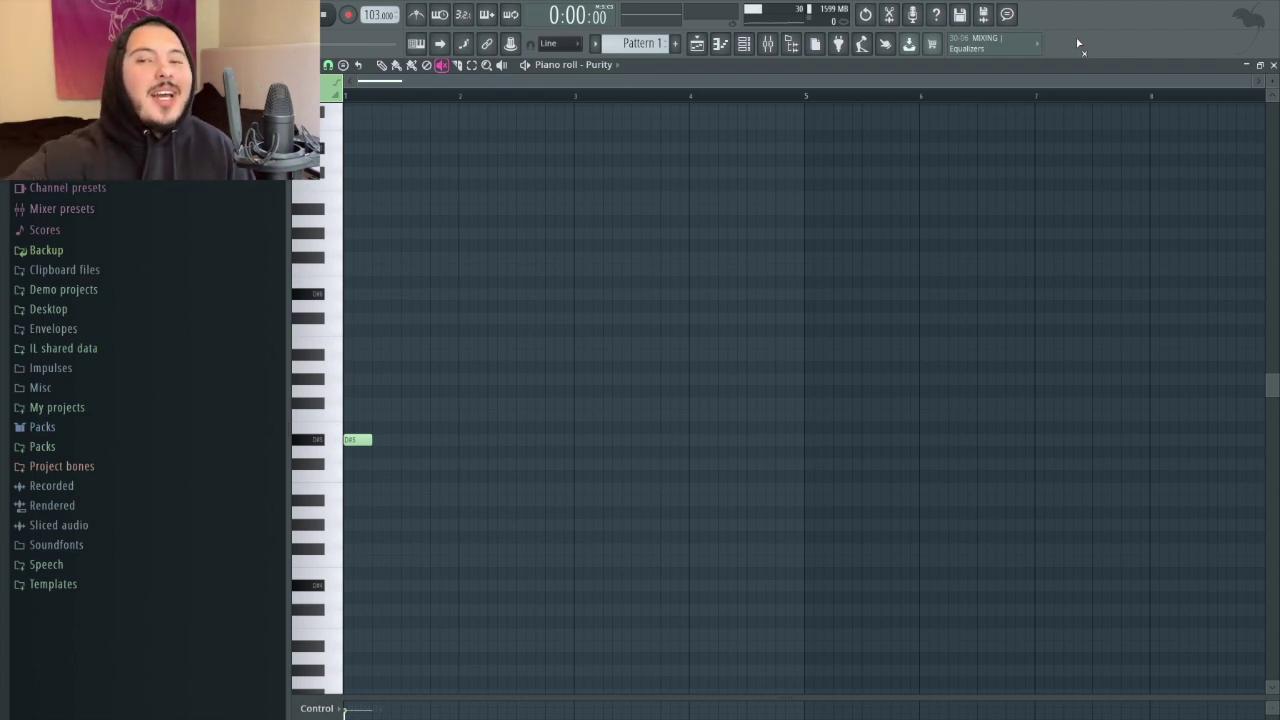
mouse_move(1041, 6)
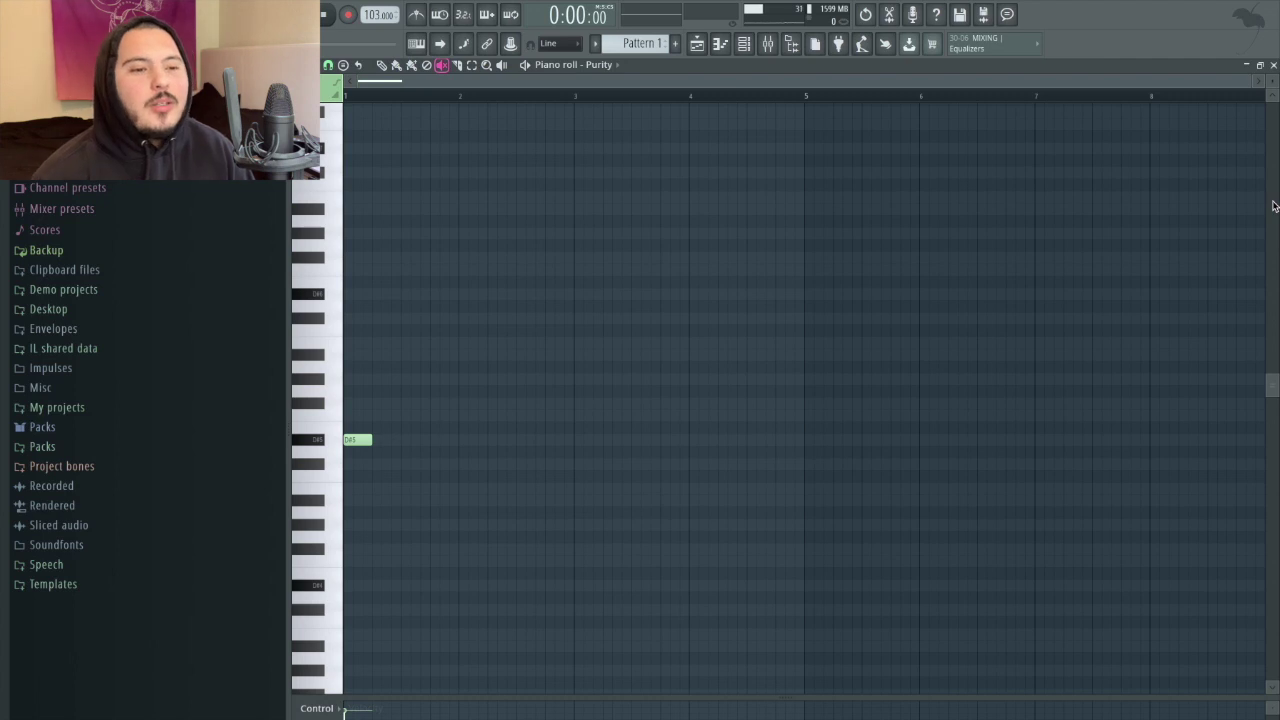
Load the 1! Clap Midi score from The Foundation Drum Kit into the X - $hmop Snap channel and play the pattern
key(F6)
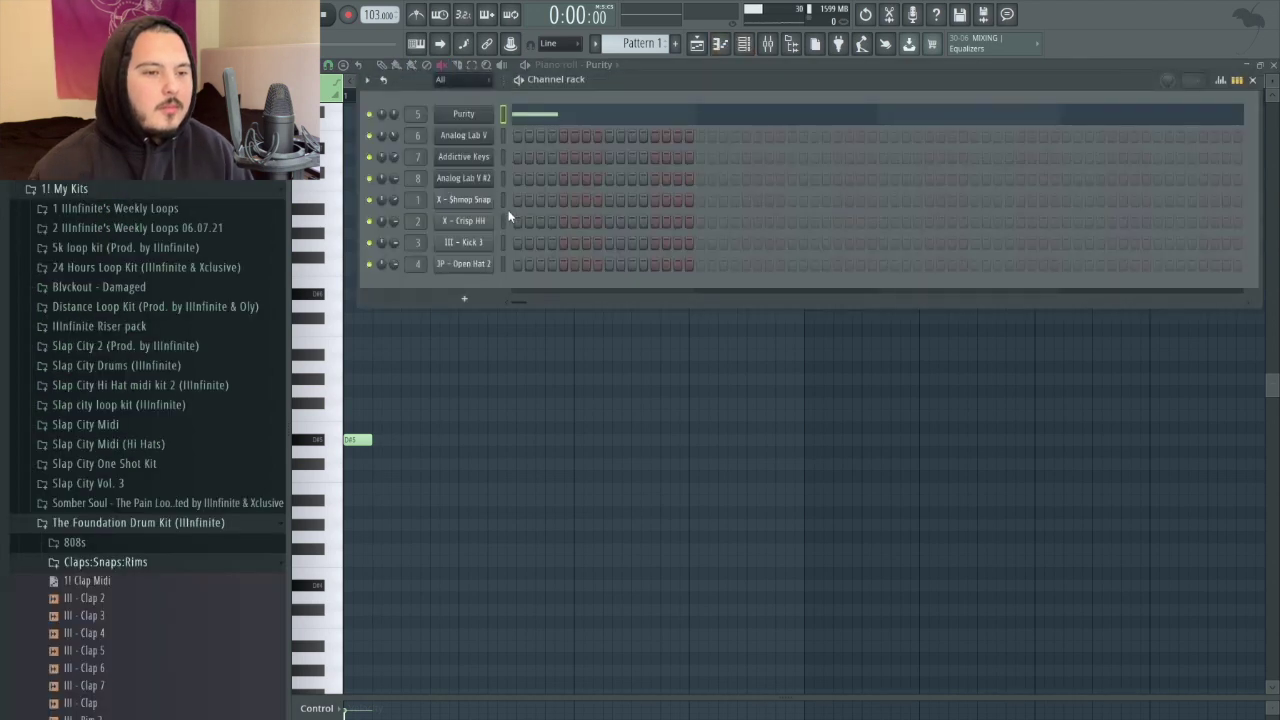
right_click(92, 580)
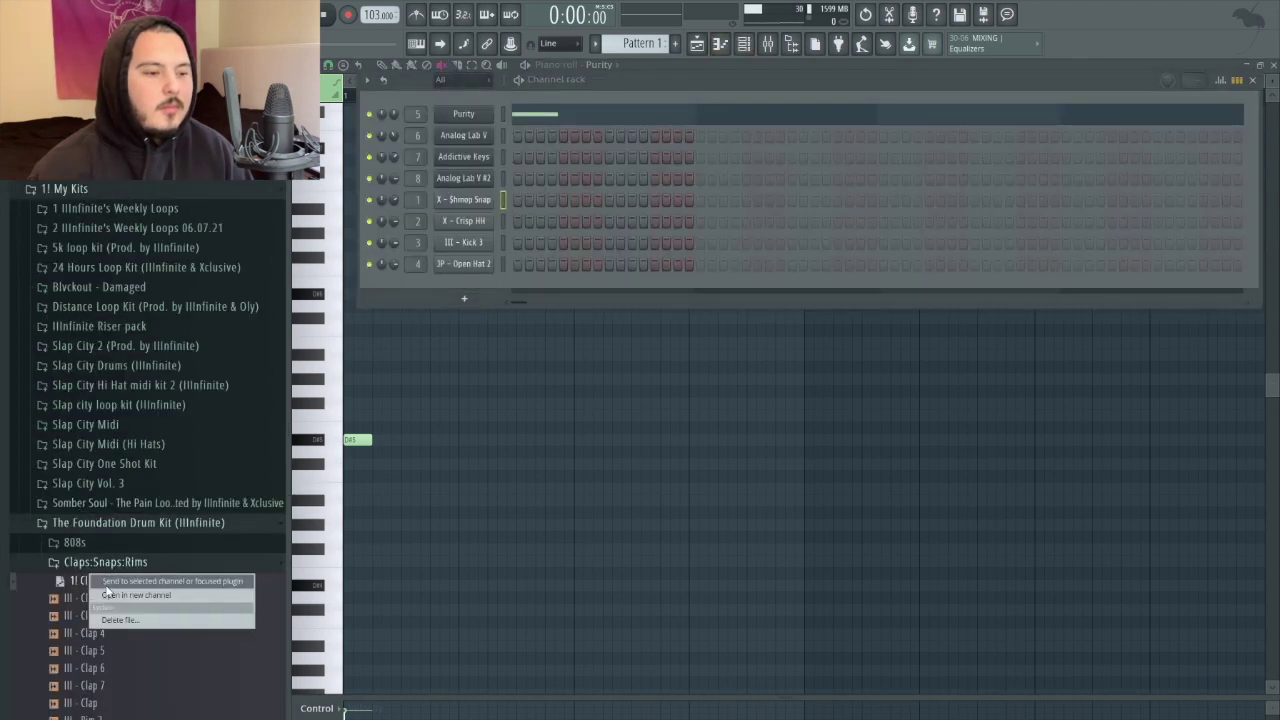
click(107, 591)
key(space)
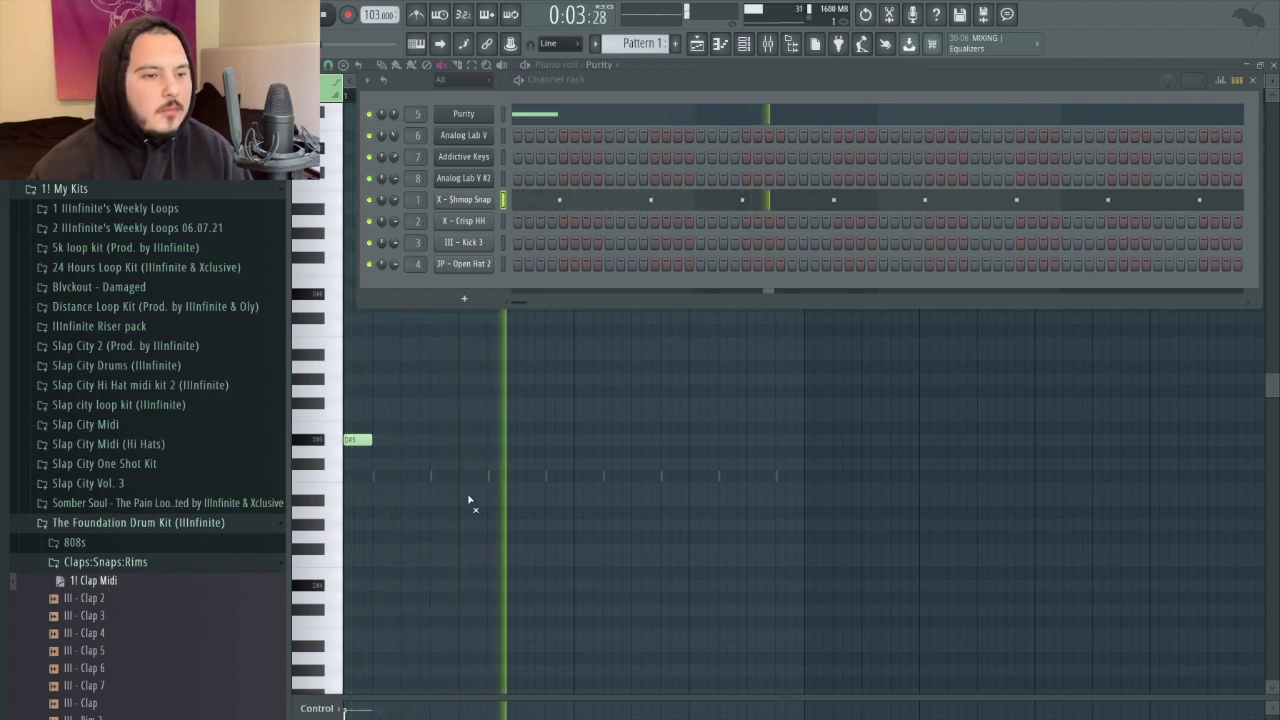
key(space)
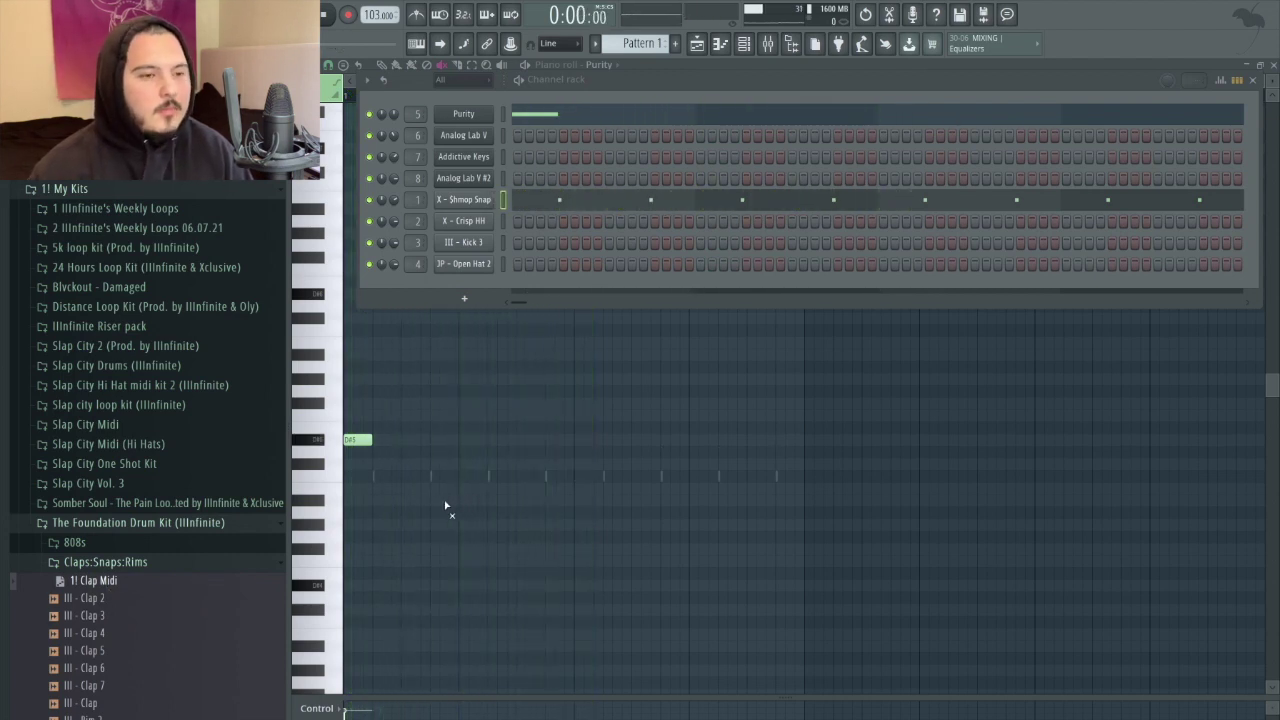
click(754, 80)
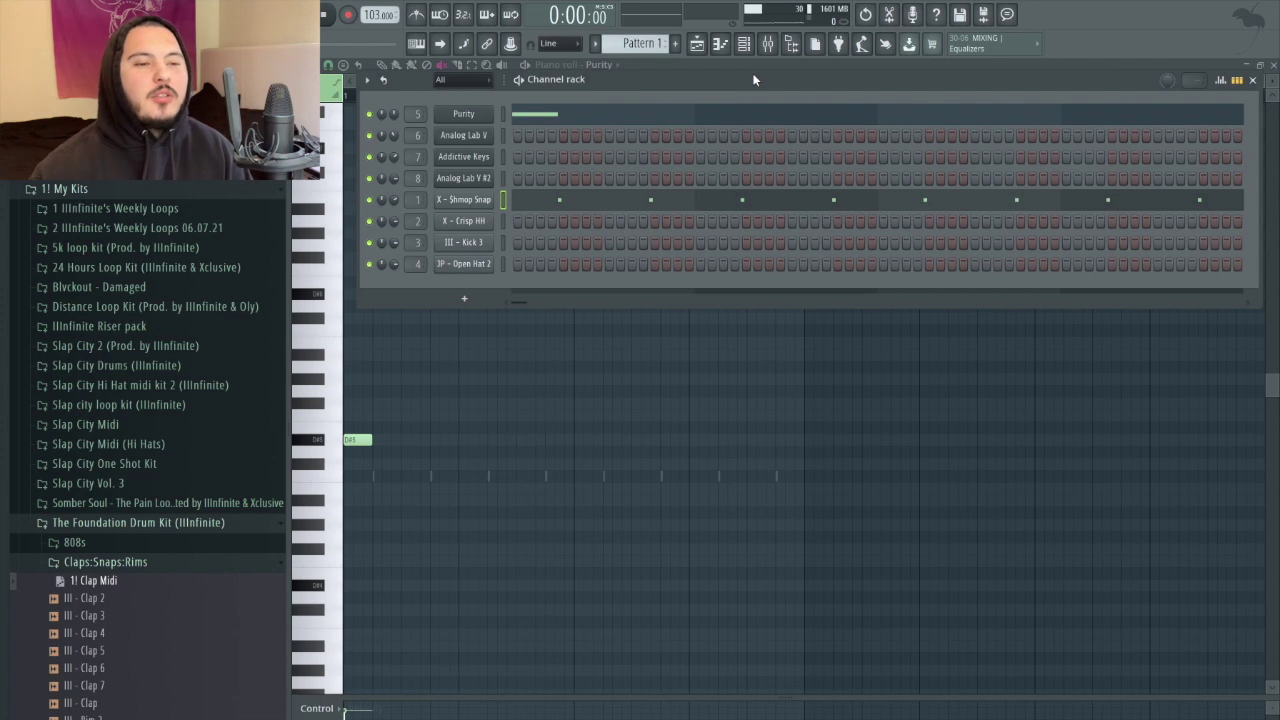
Place a one-beat D#6 note at the start of bar 1 in the Analog Lab V channel and play it
click(463, 135)
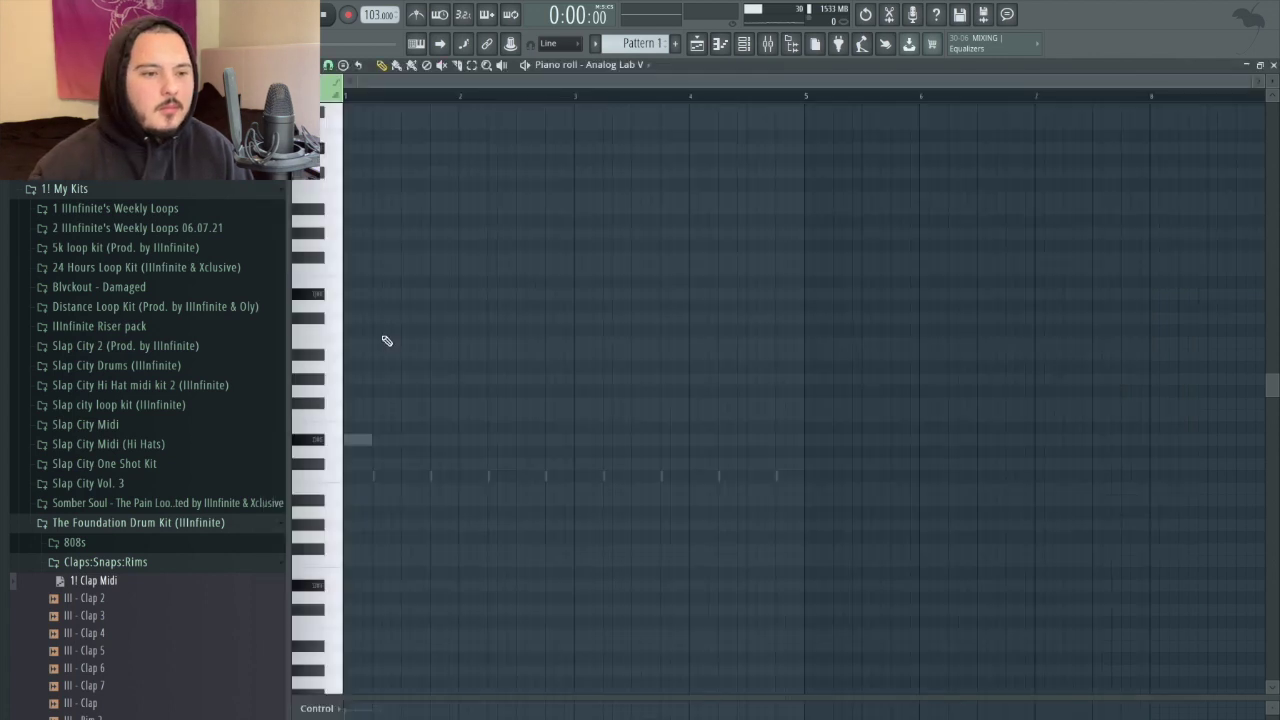
click(309, 290)
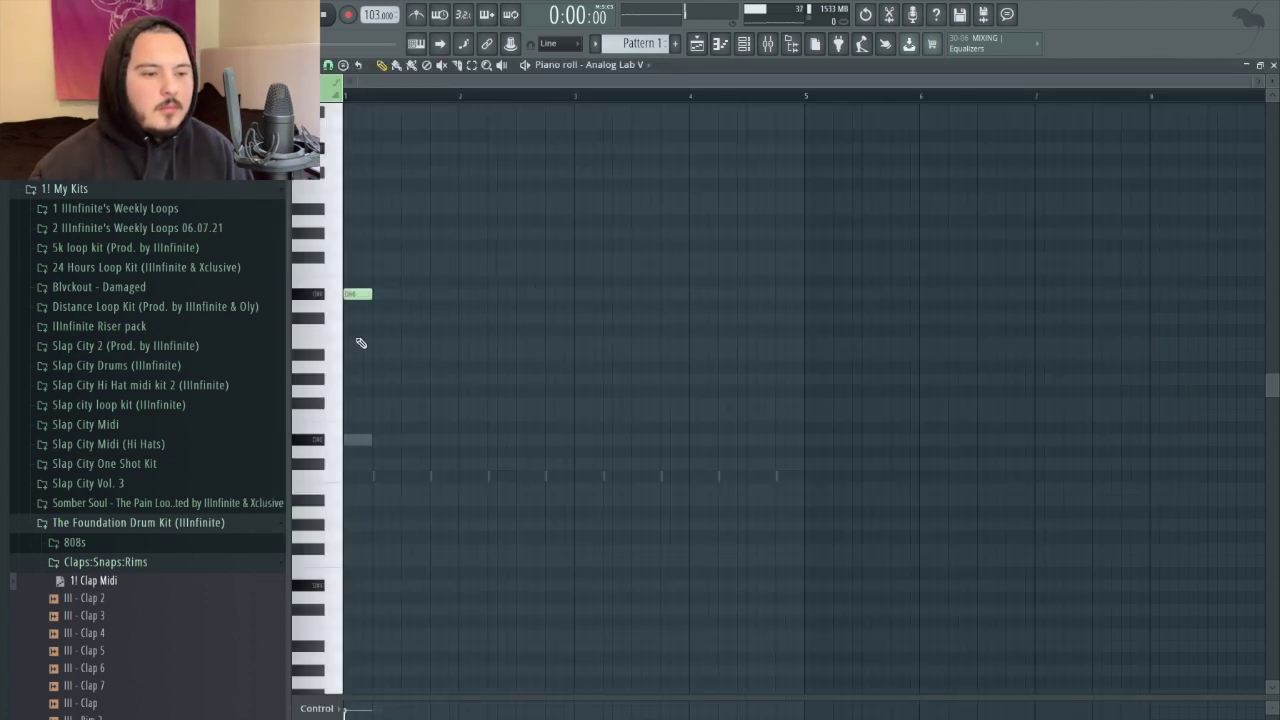
key(space)
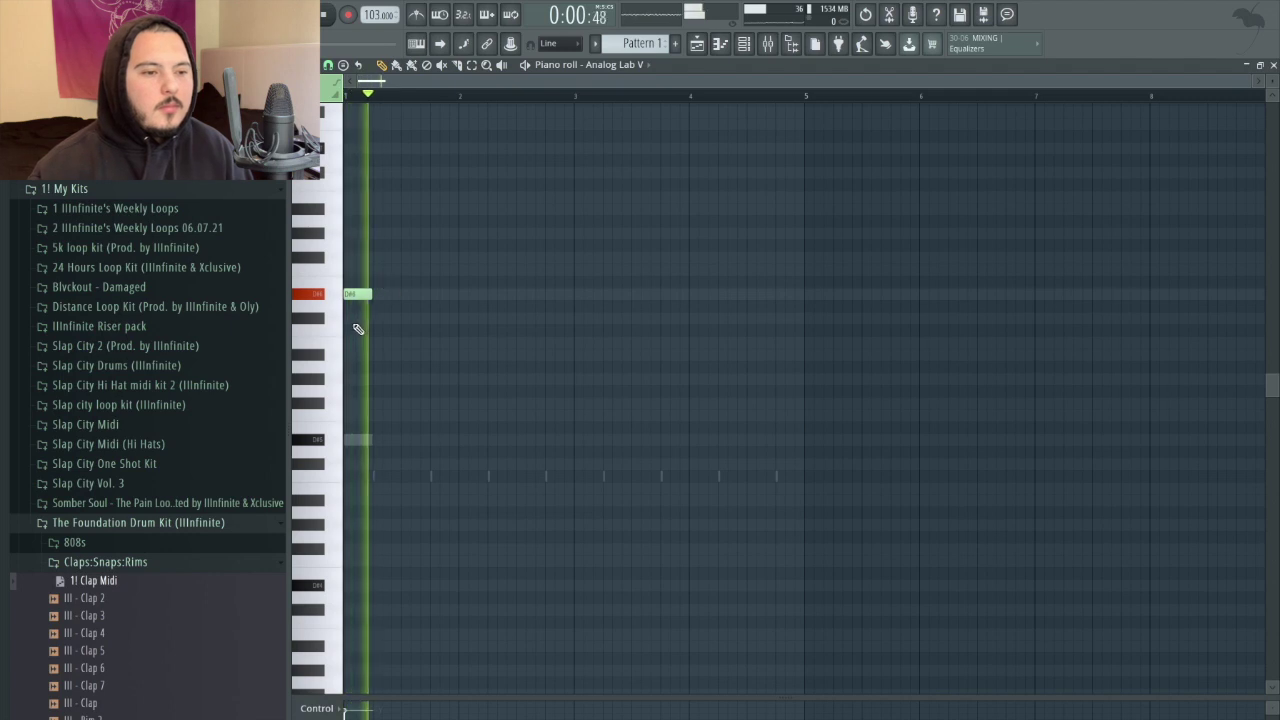
key(space)
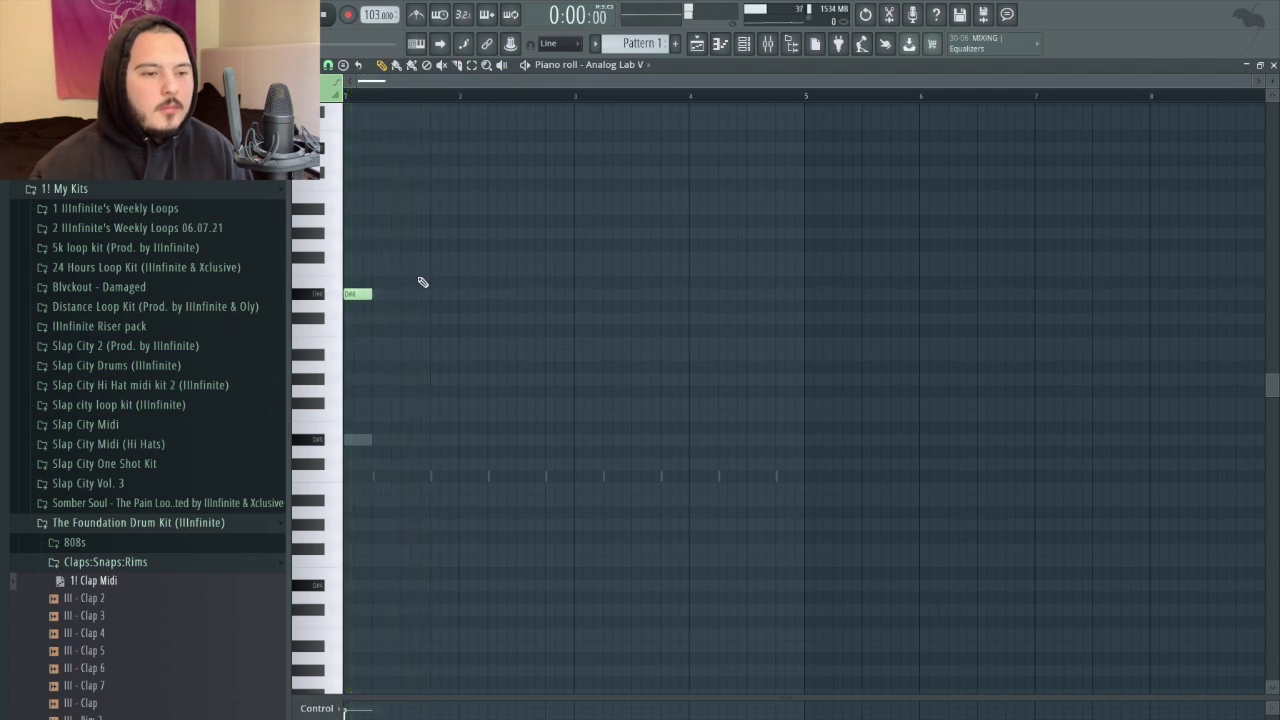
Add a half-beat A#5 note just before beat 4 of bar 1 in the Analog Lab V melody
click(416, 356)
click(423, 357)
drag(423, 357, 407, 358)
key(space)
scroll(390, 368, up, 4)
key(space)
drag(550, 358, 595, 368)
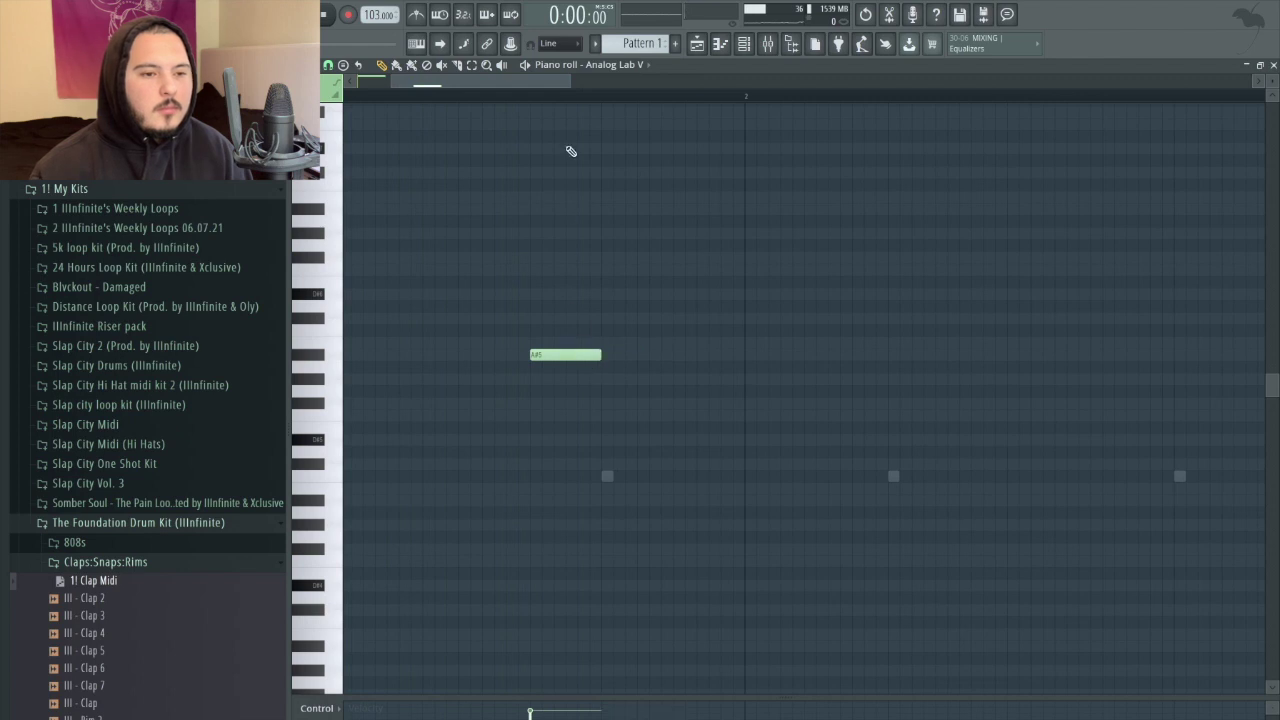
Add half-beat B6 and A#6 notes on beat 4 of bar 1 and play the melody
scroll(630, 145, up, 4)
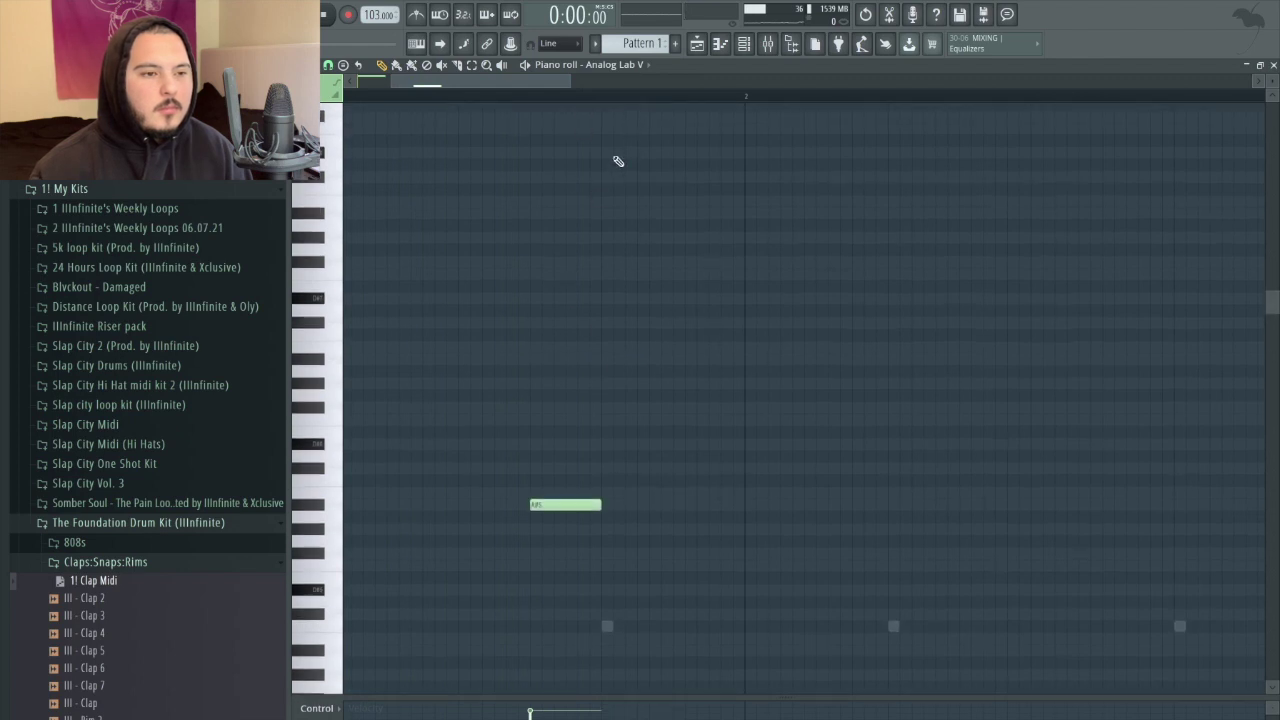
click(608, 350)
click(680, 362)
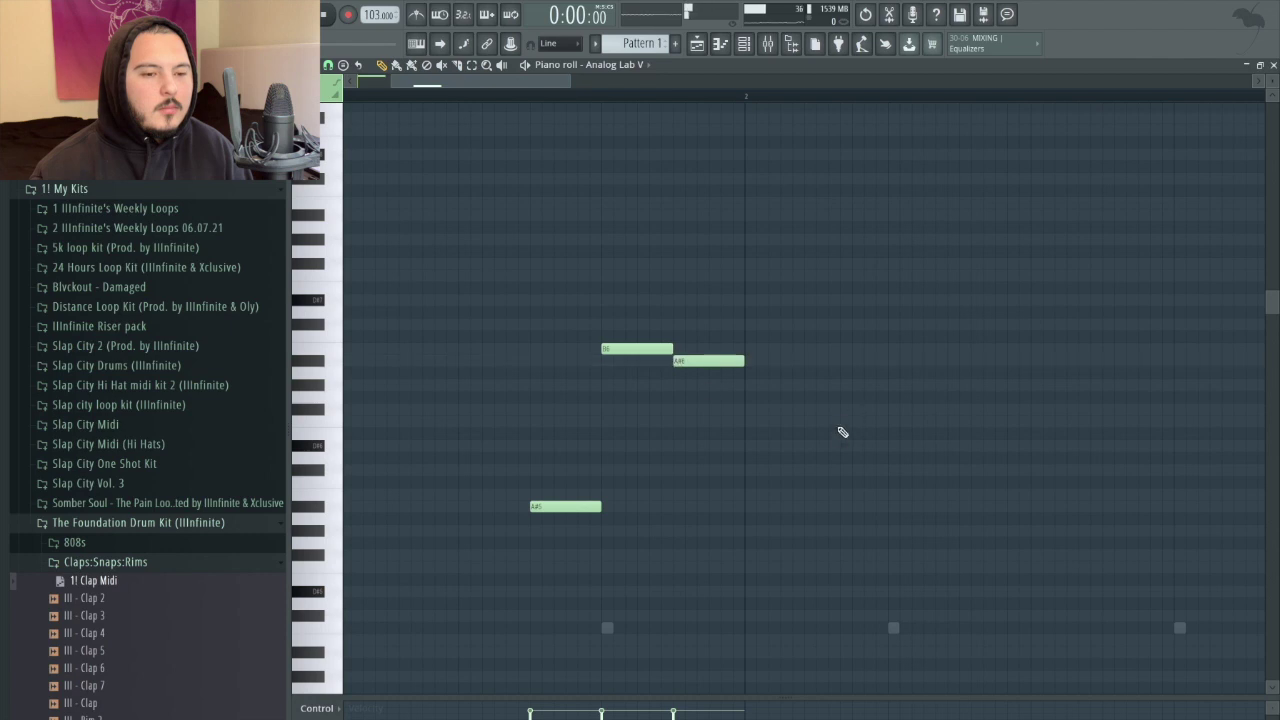
scroll(825, 452, down, 2)
key(space)
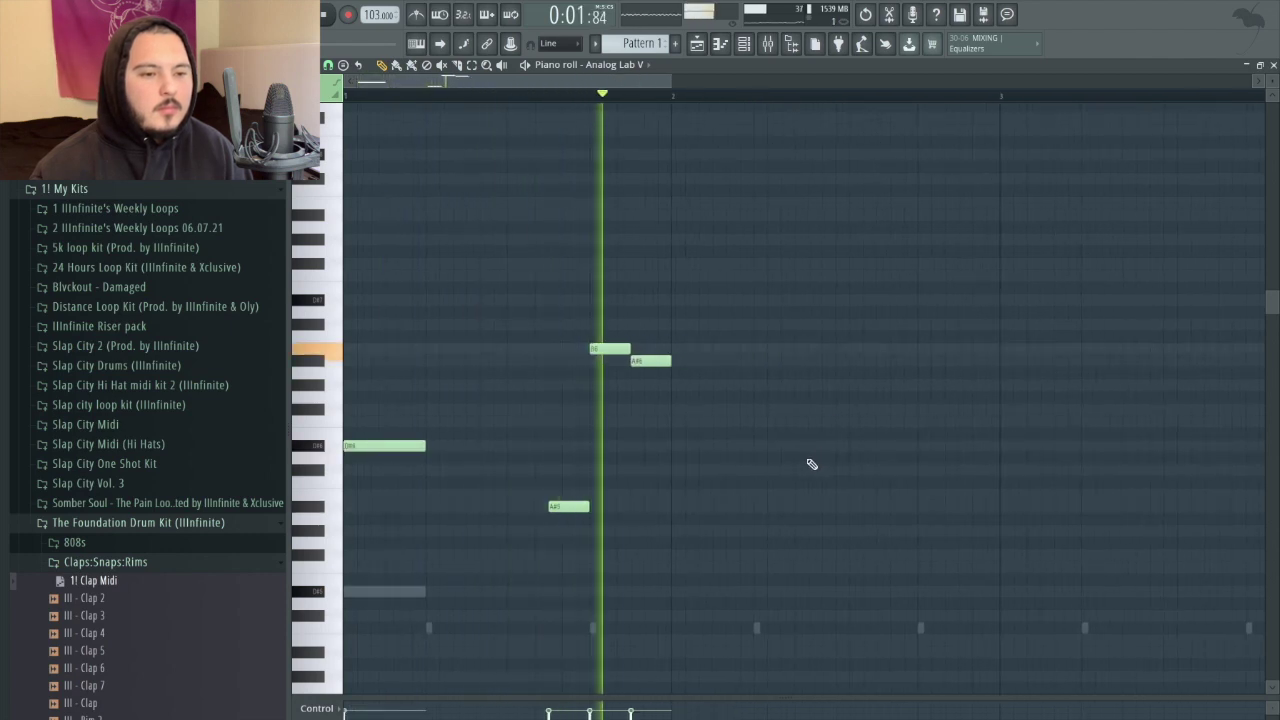
key(space)
Transpose the last two notes of bar 1 down five semitones to F#6 and F6 and play the phrase
drag(690, 392, 603, 312)
key(shift+Down)
key(shift+Down)
key(shift+Down)
key(shift+Down)
key(shift+Down)
key(space)
key(ctrl+d)
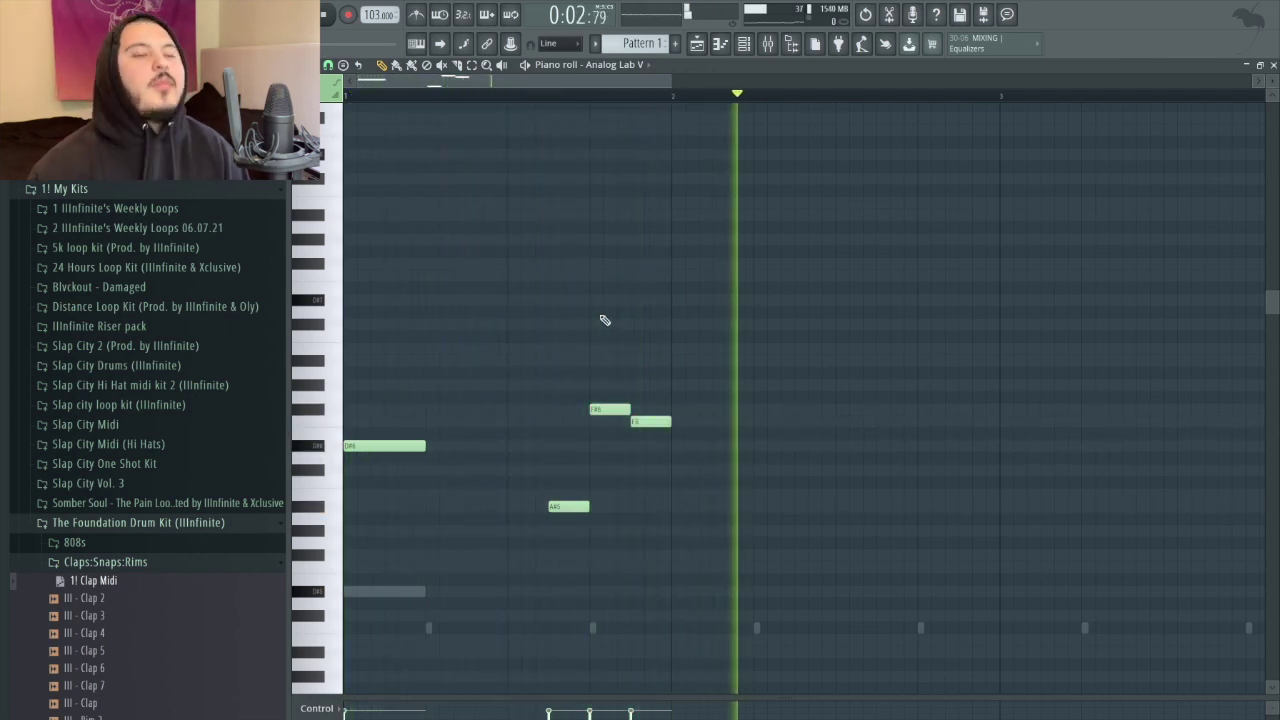
key(space)
key(space)
key(space)
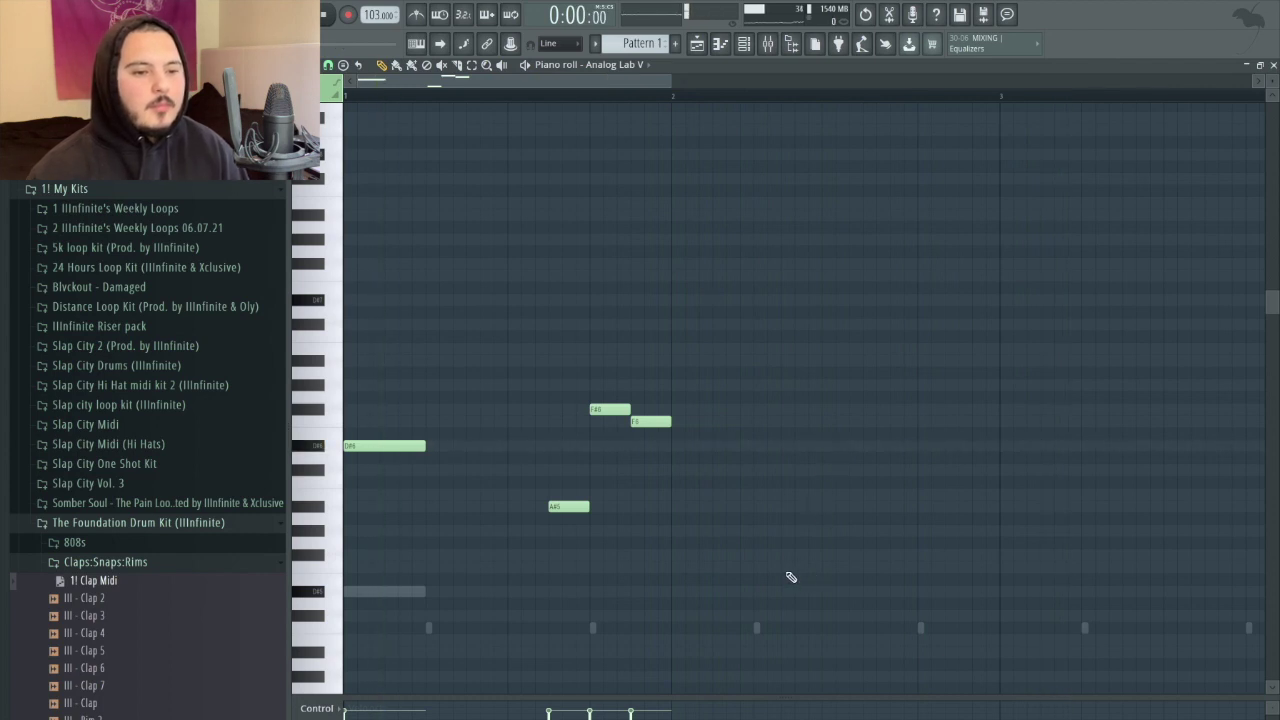
Duplicate the four-note bar 1 phrase so the copy starts at bar 3
drag(848, 598, 342, 330)
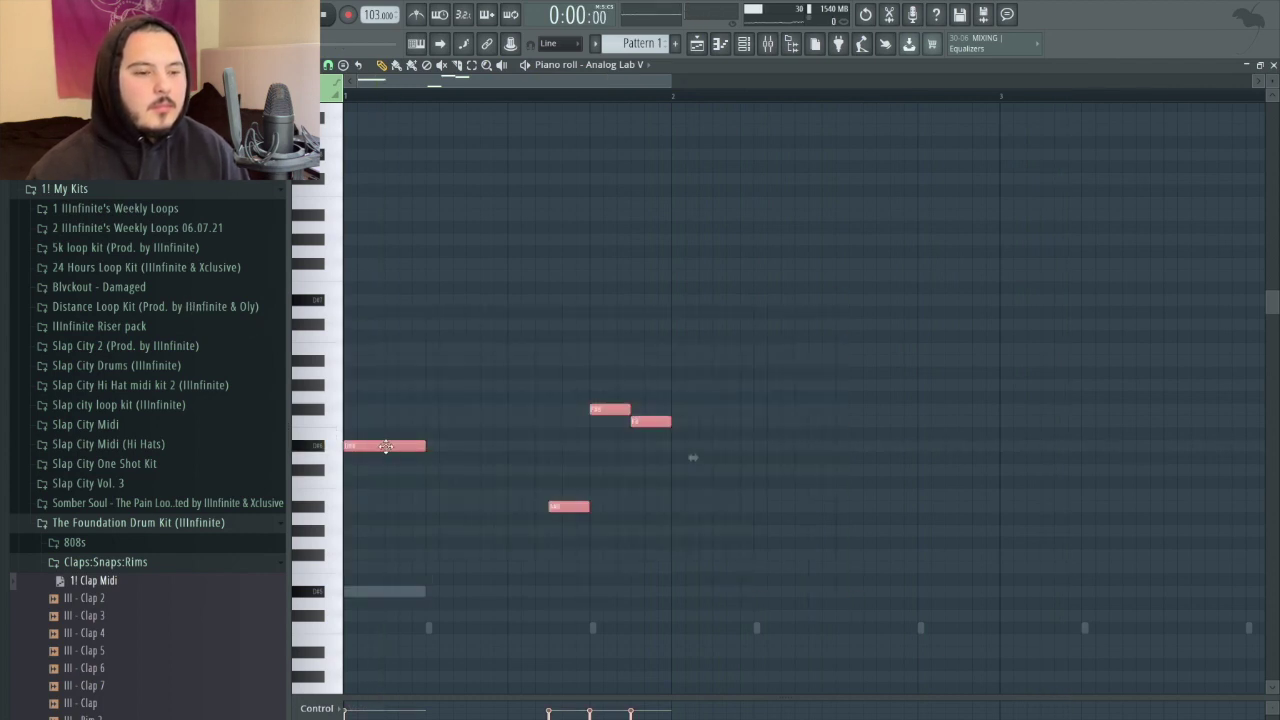
scroll(465, 460, down, 2)
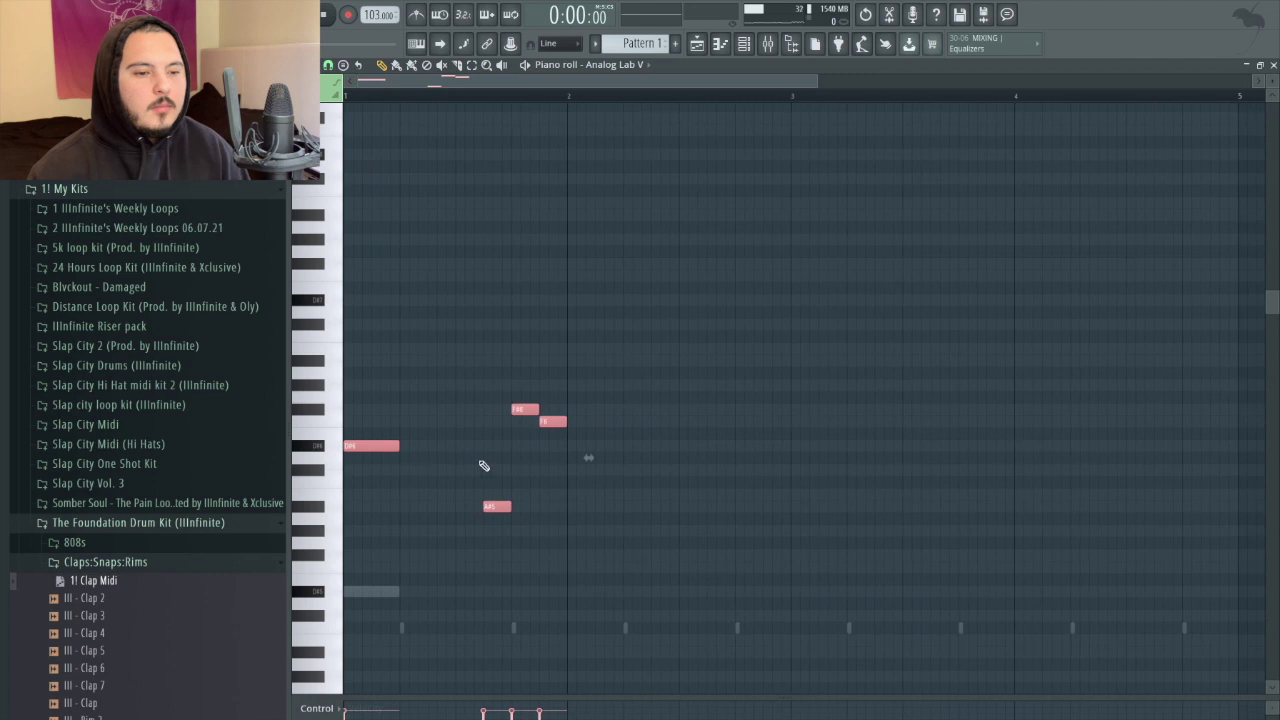
key(ctrl+b)
drag(817, 437, 803, 431)
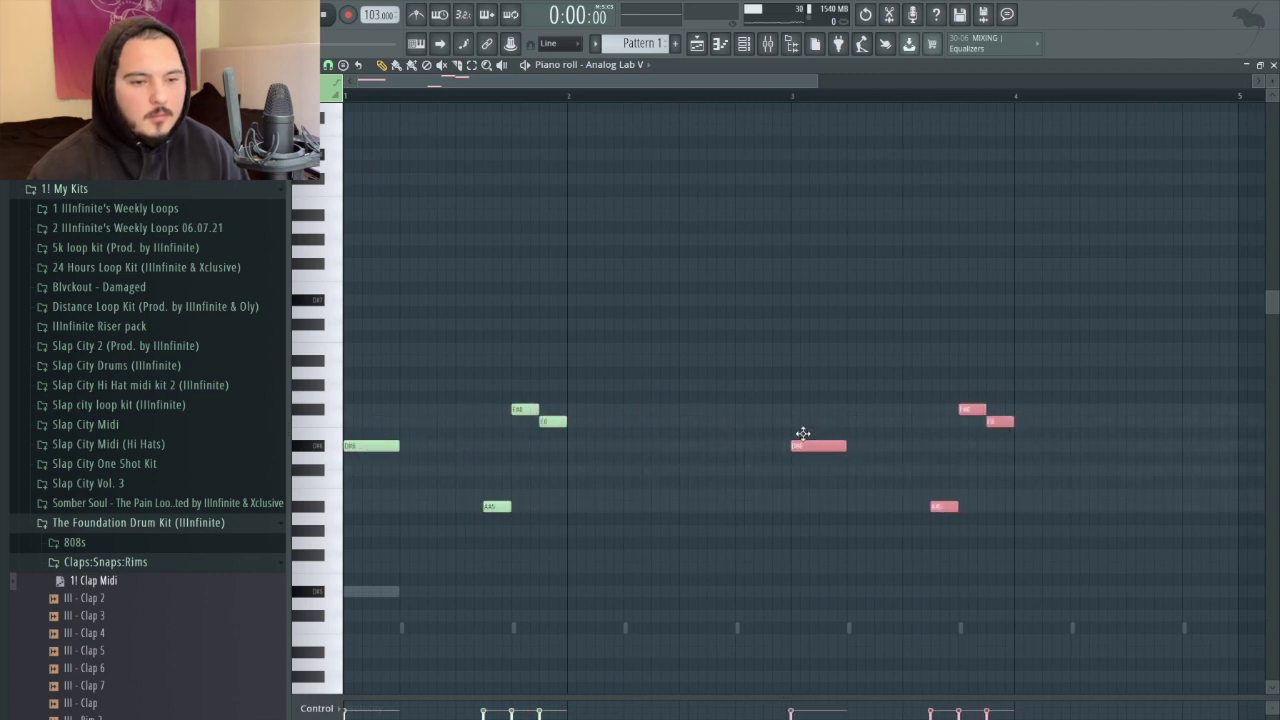
Add half-beat F#6 and F6 notes on beats 3 and 4 of bar 2 and play the melody
click(714, 423)
key(space)
click(685, 409)
click(738, 421)
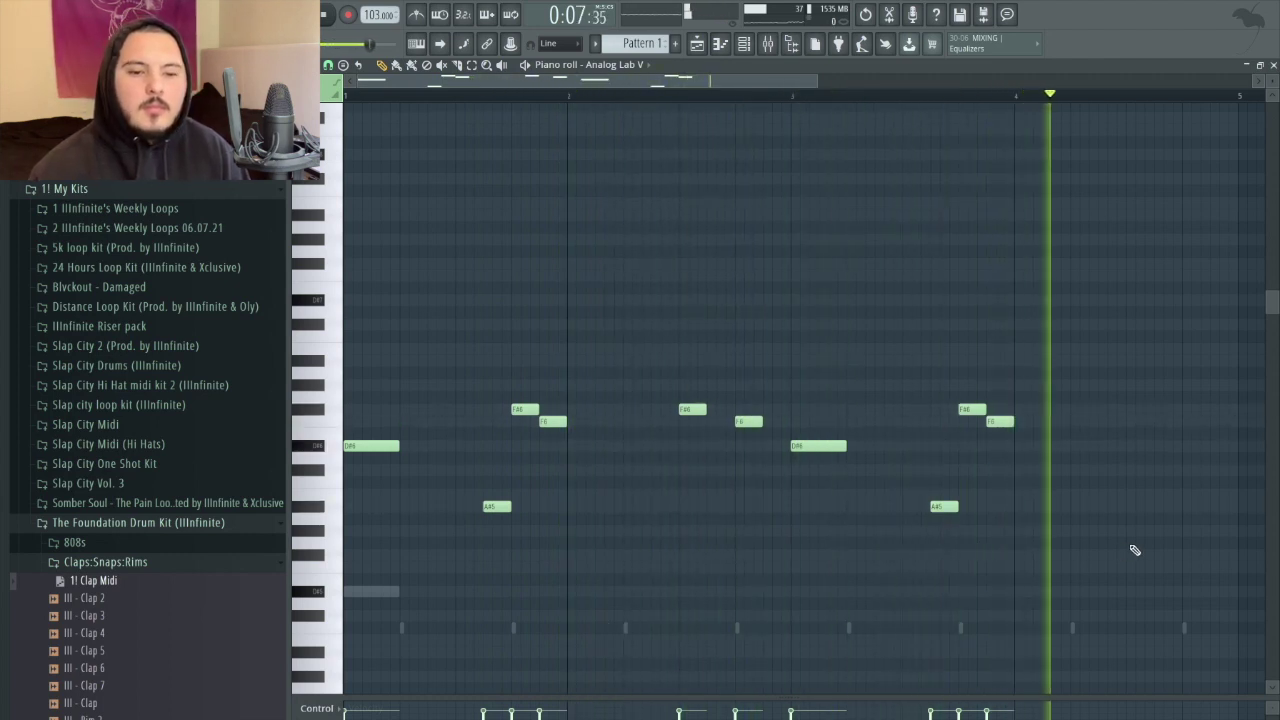
key(space)
Add half-beat F#6 and F6 notes on beats 3 and 4 of bar 4, with an A#5 just before them
scroll(1137, 535, up, 2)
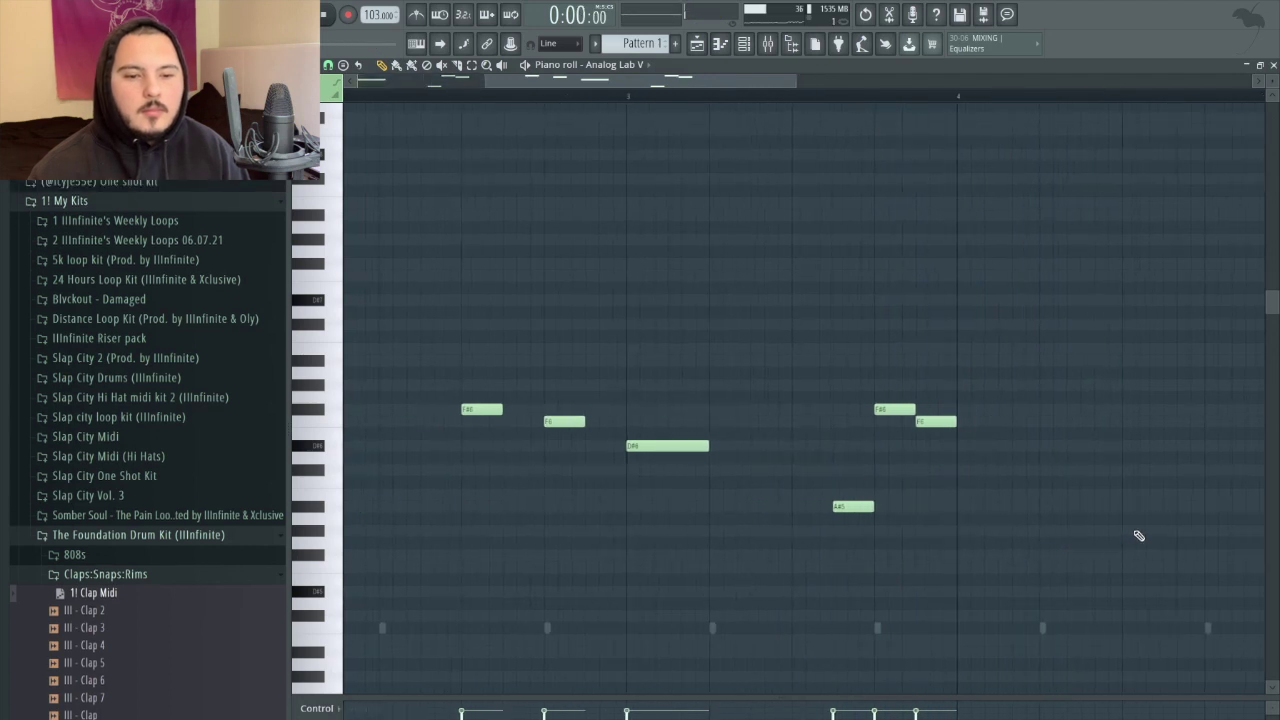
click(1126, 409)
click(1206, 421)
click(1082, 506)
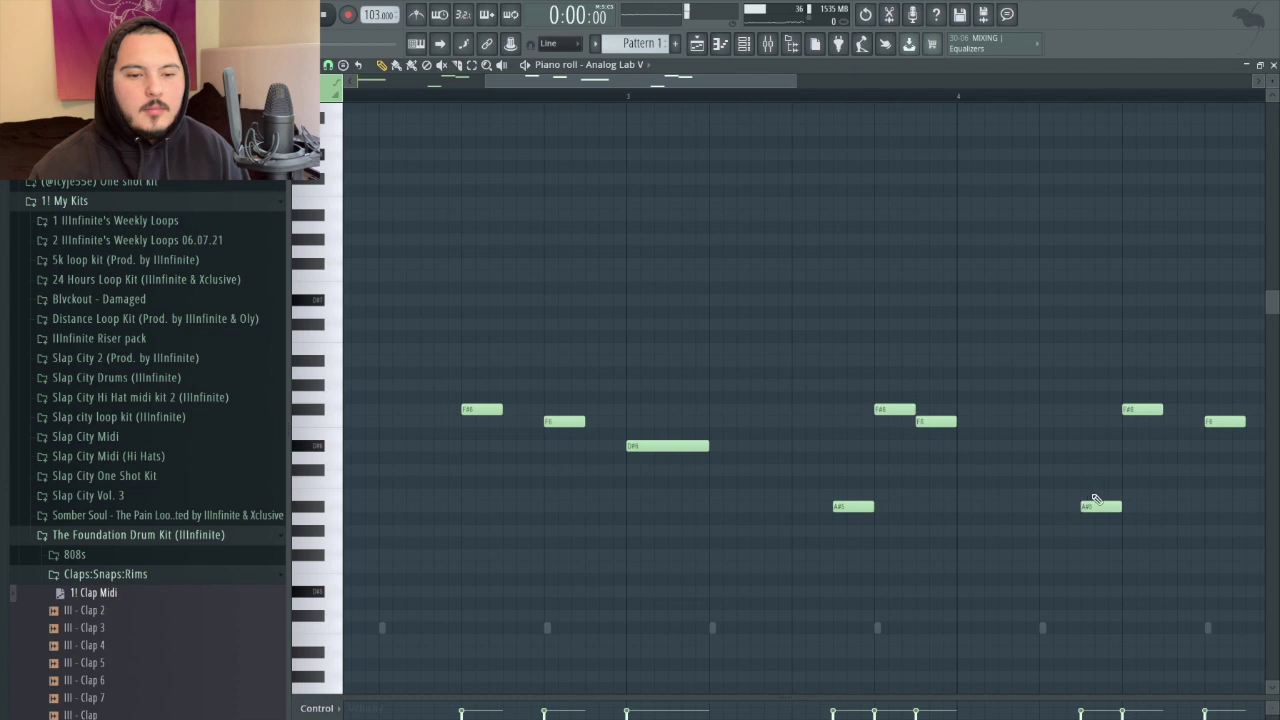
Add a B5 note between bar 4's A#5 and F#6, shorten A#5 and B5 to quarter-beat length, and play the melody
click(1104, 494)
scroll(1104, 500, up, 3)
drag(1122, 537, 1117, 460)
key(shift+Left)
key(ctrl+d)
scroll(1119, 462, down, 5)
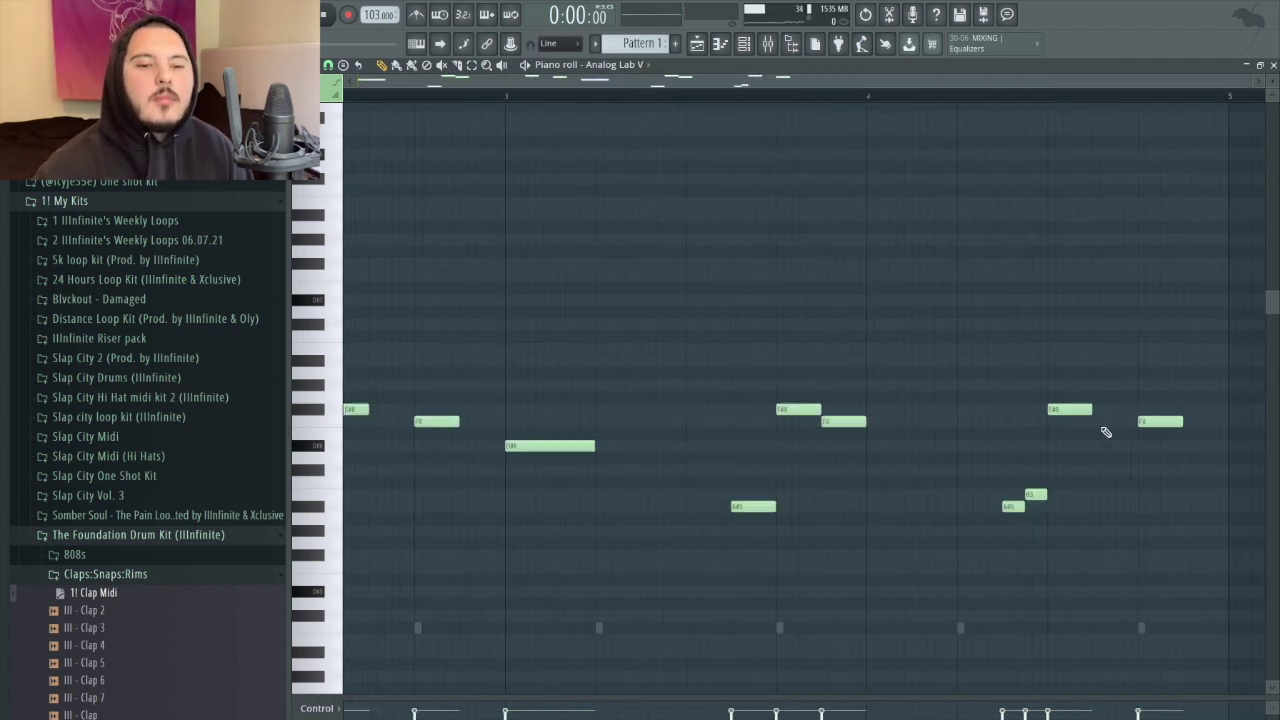
key(space)
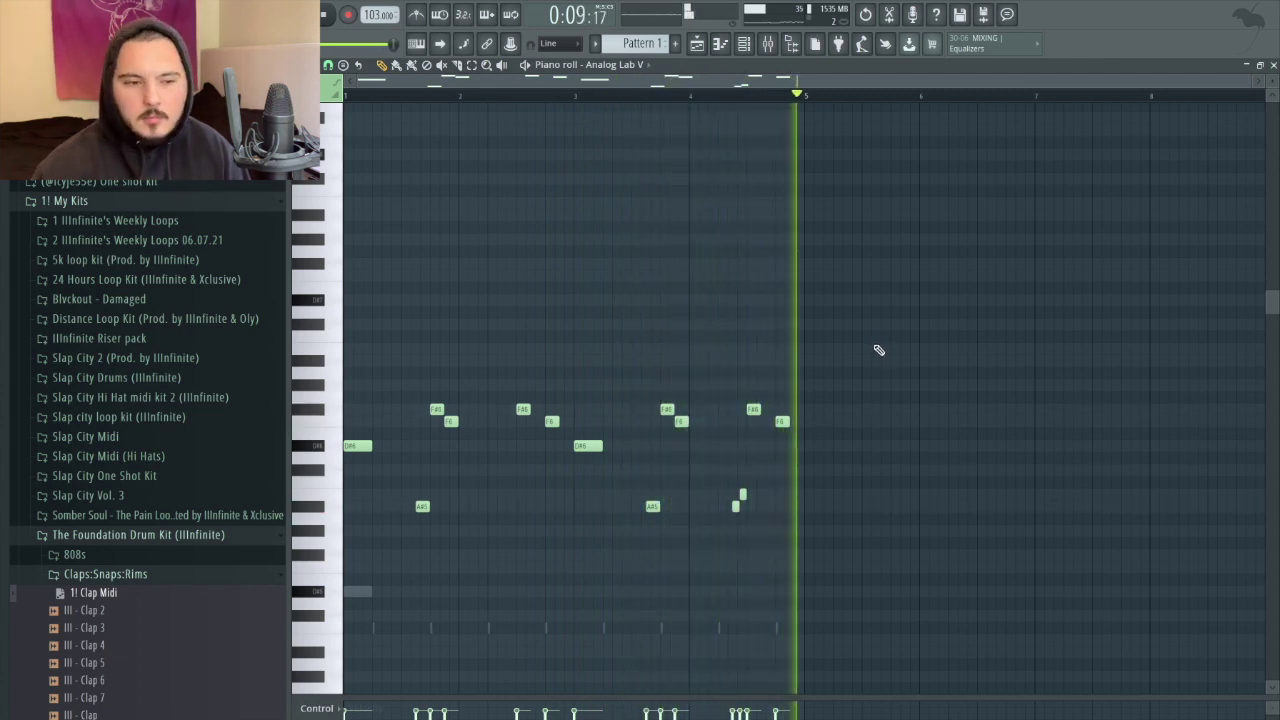
key(space)
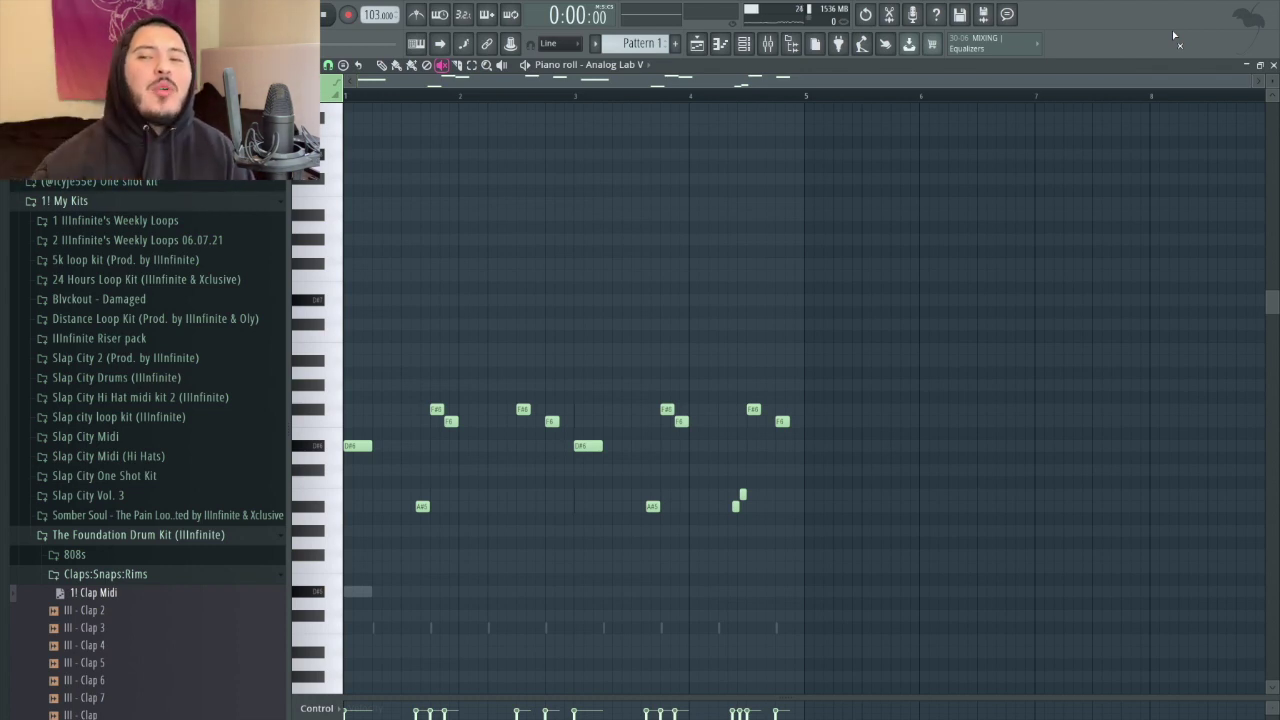
Copy the Analog Lab V melody into the Addictive Keys channel and play the layered pattern
key(F6)
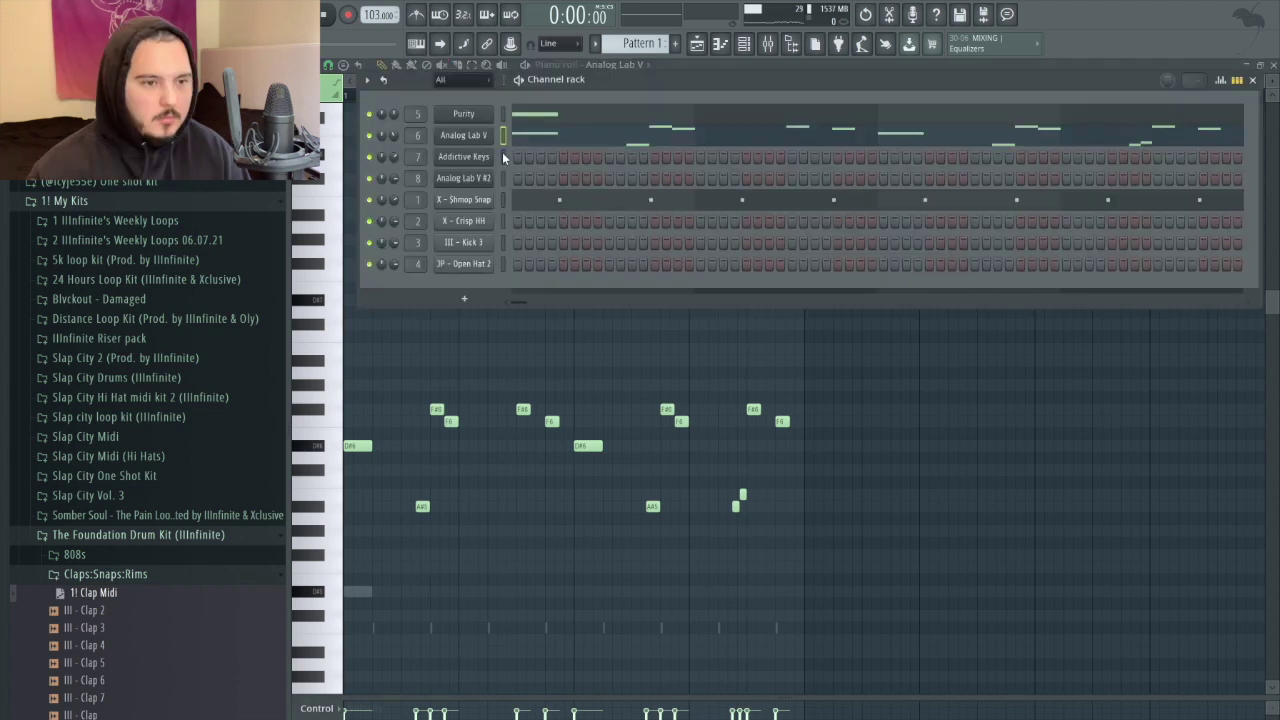
key(space)
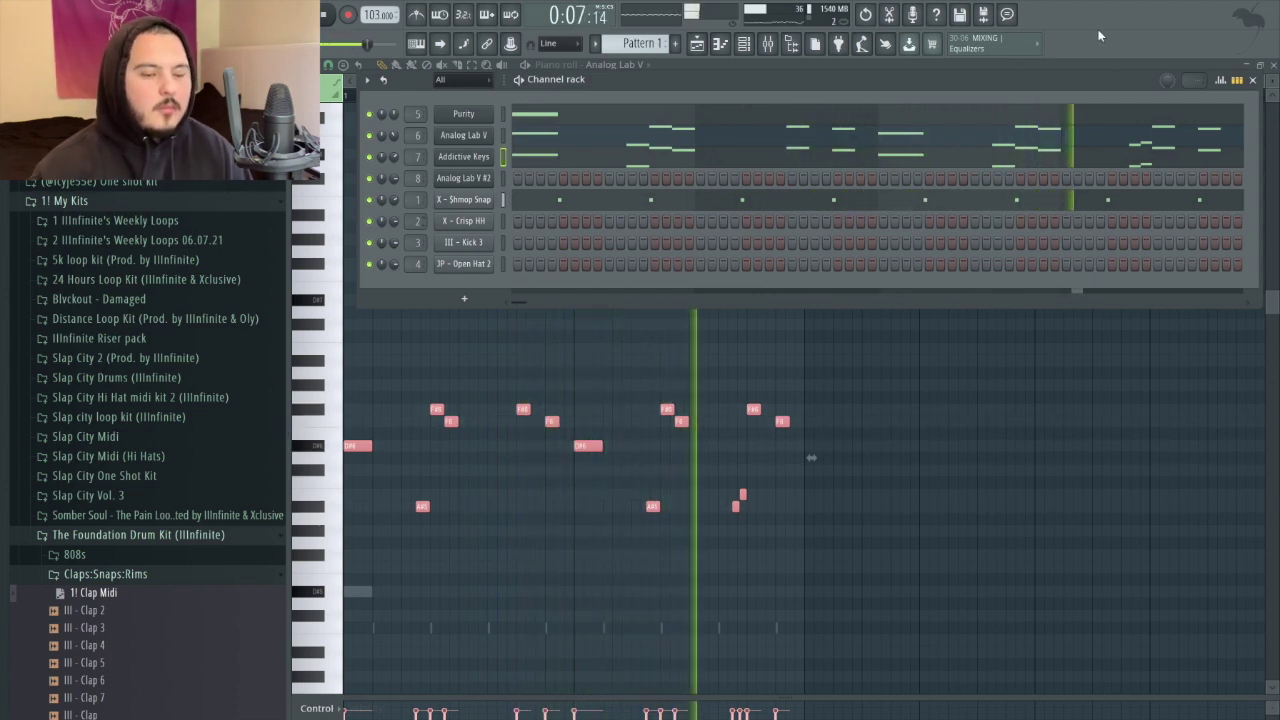
key(space)
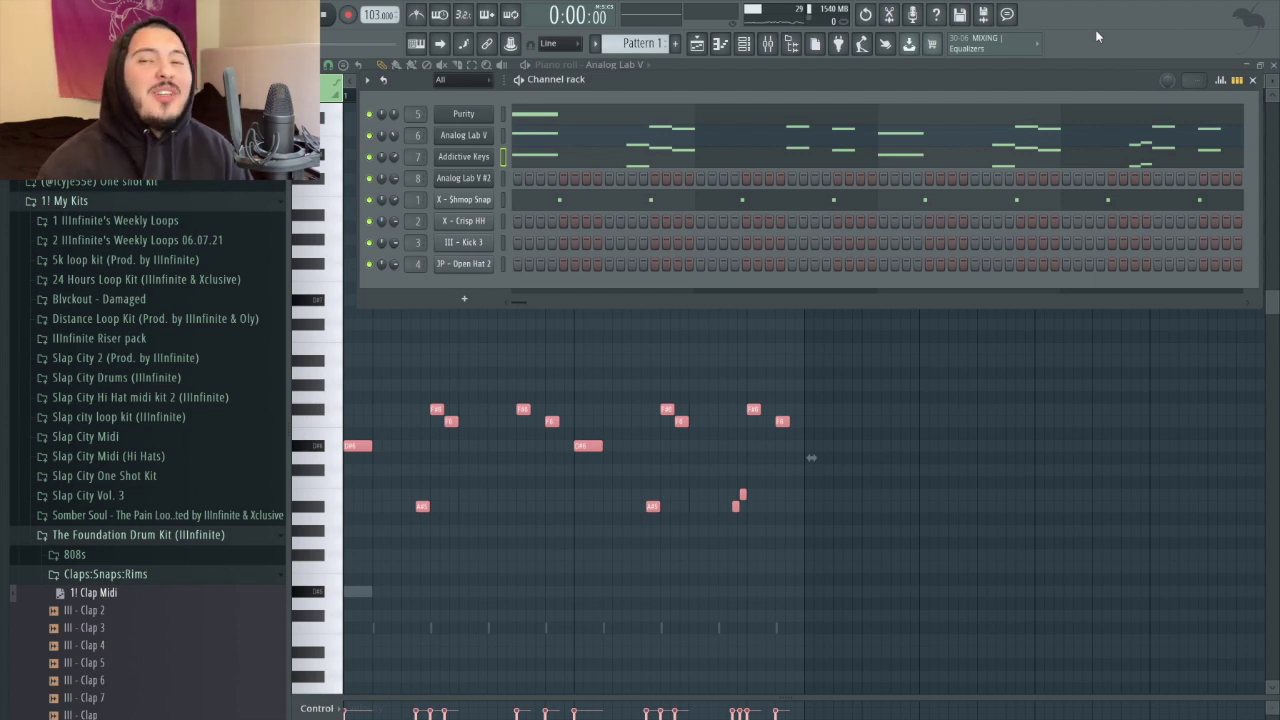
key(space)
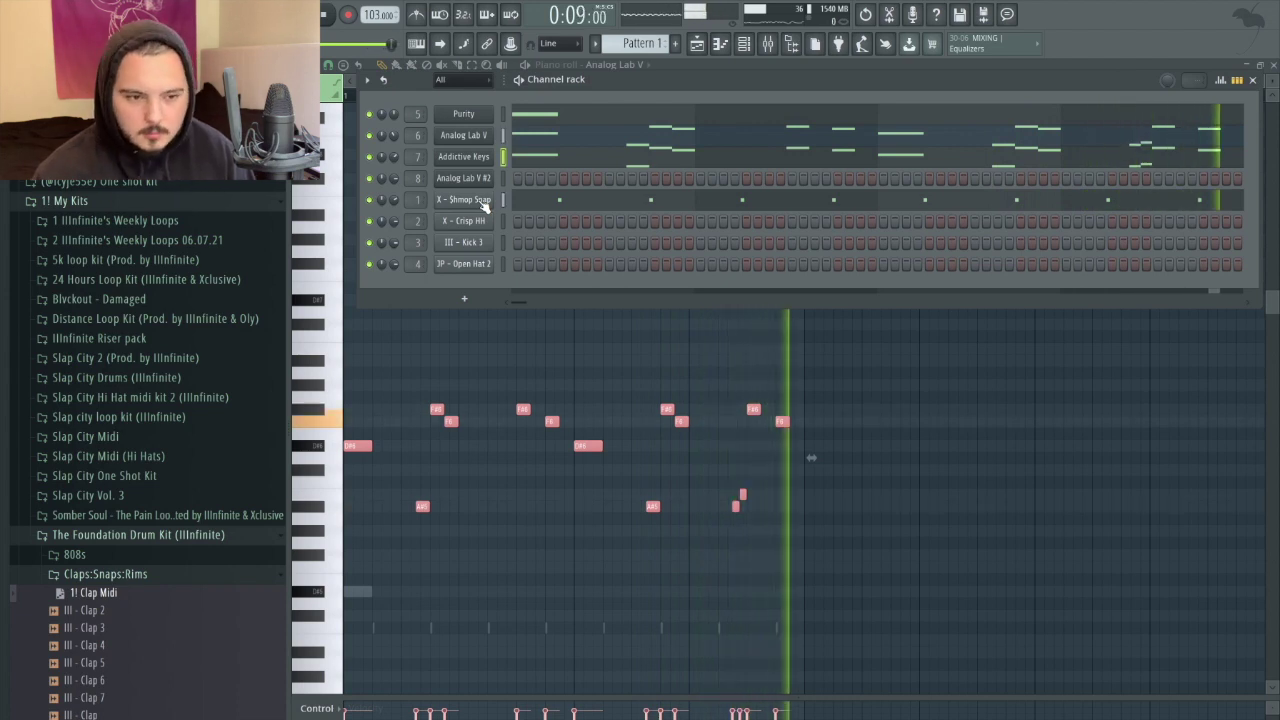
key(space)
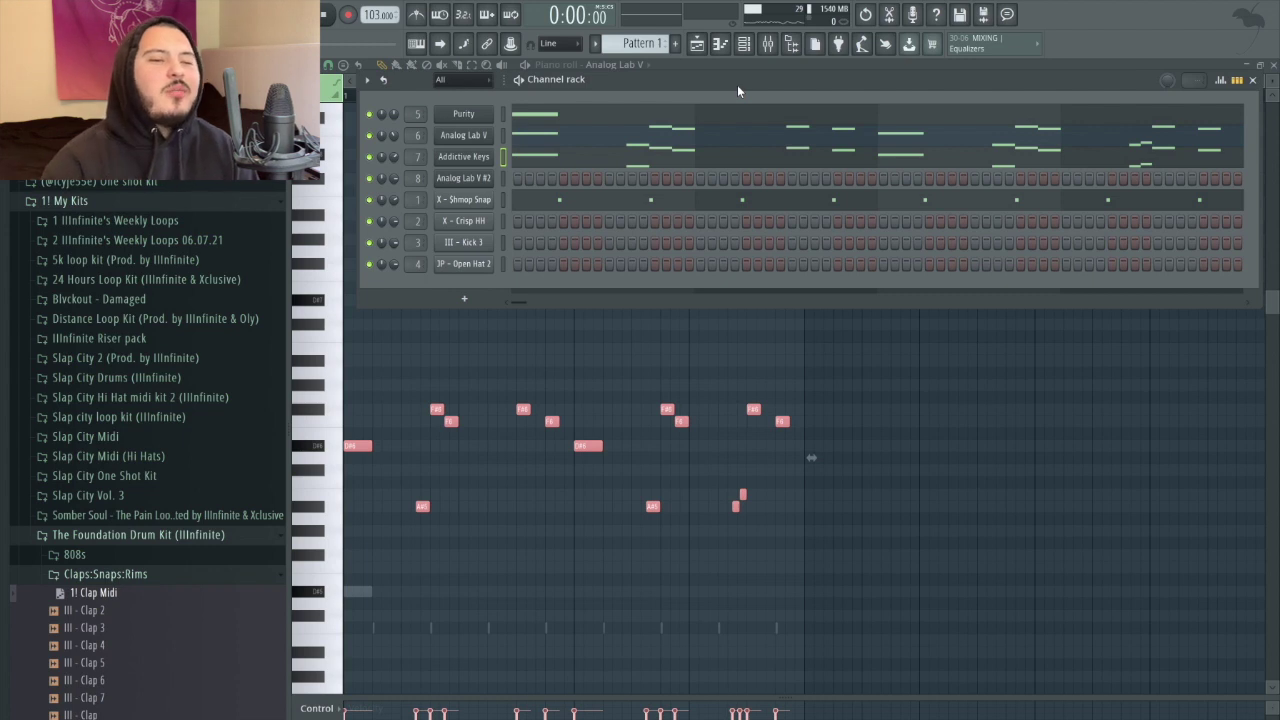
Stack D#5, D#6, F#6 and D#7 notes at the start of bar 1 in the Analog Lab V #2 channel and stretch them across two bars
key(F6)
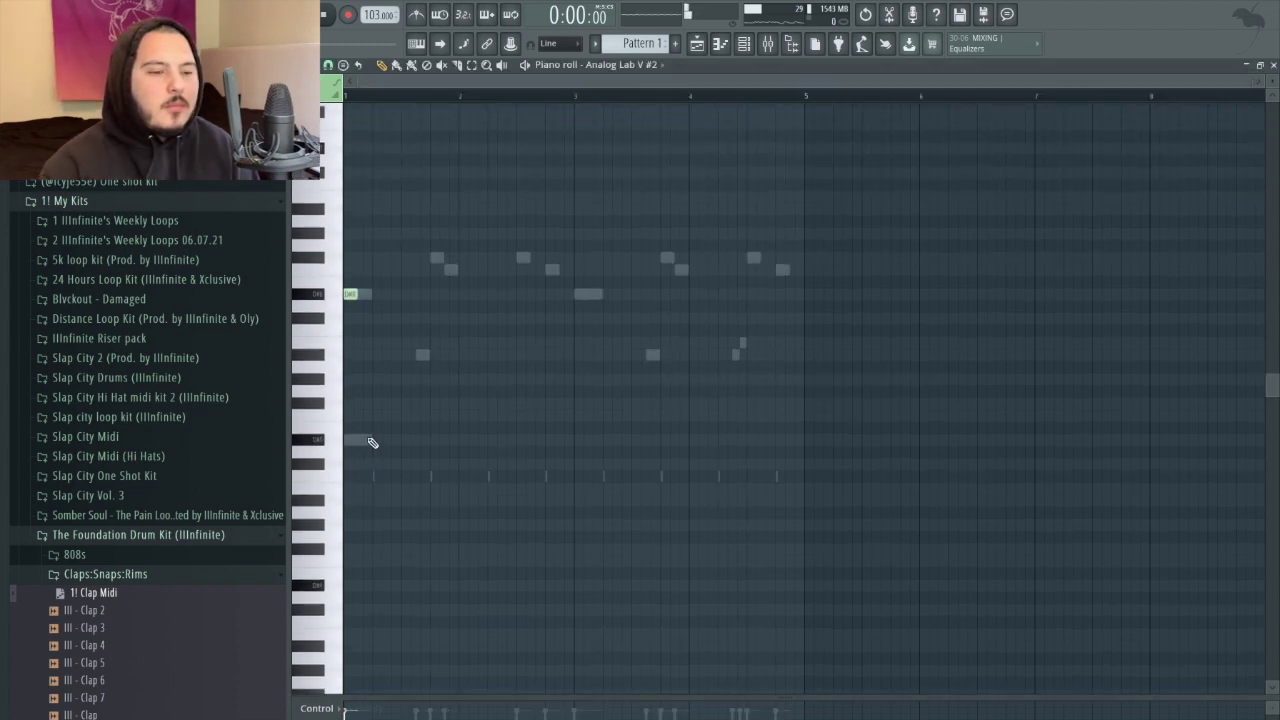
scroll(350, 402, up, 4)
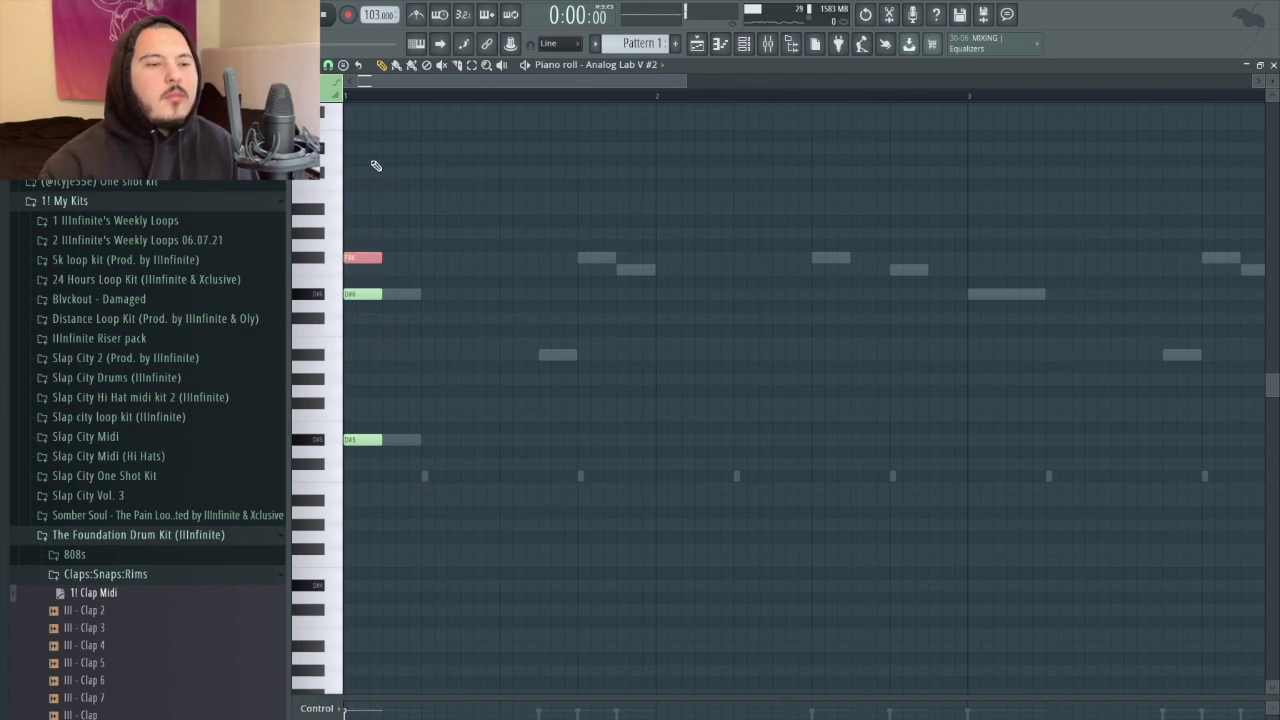
drag(375, 140, 333, 139)
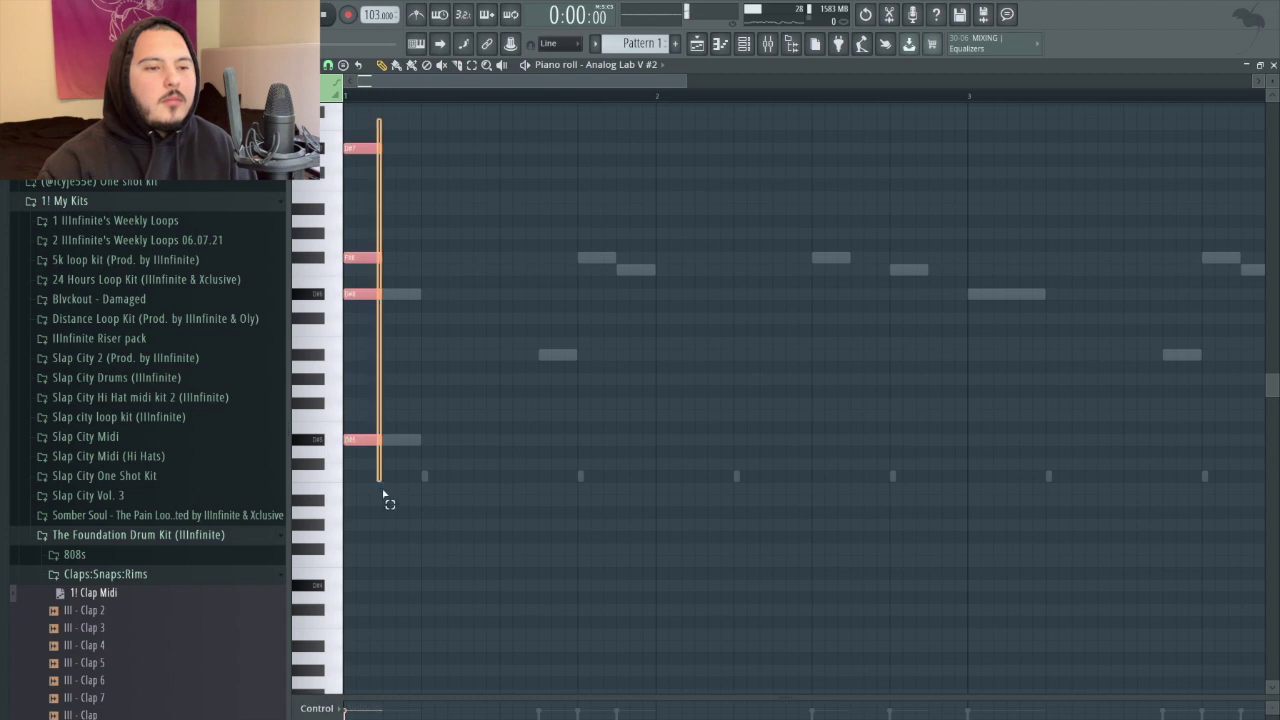
drag(378, 438, 864, 472)
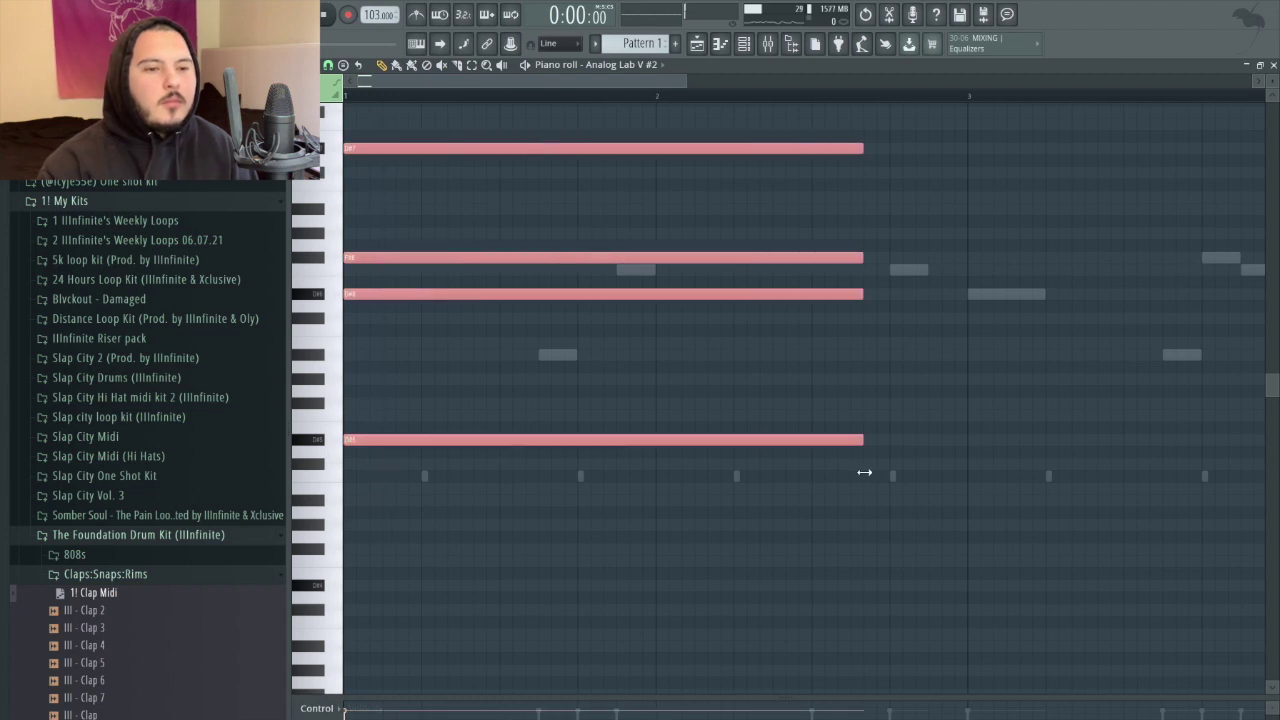
click(965, 481)
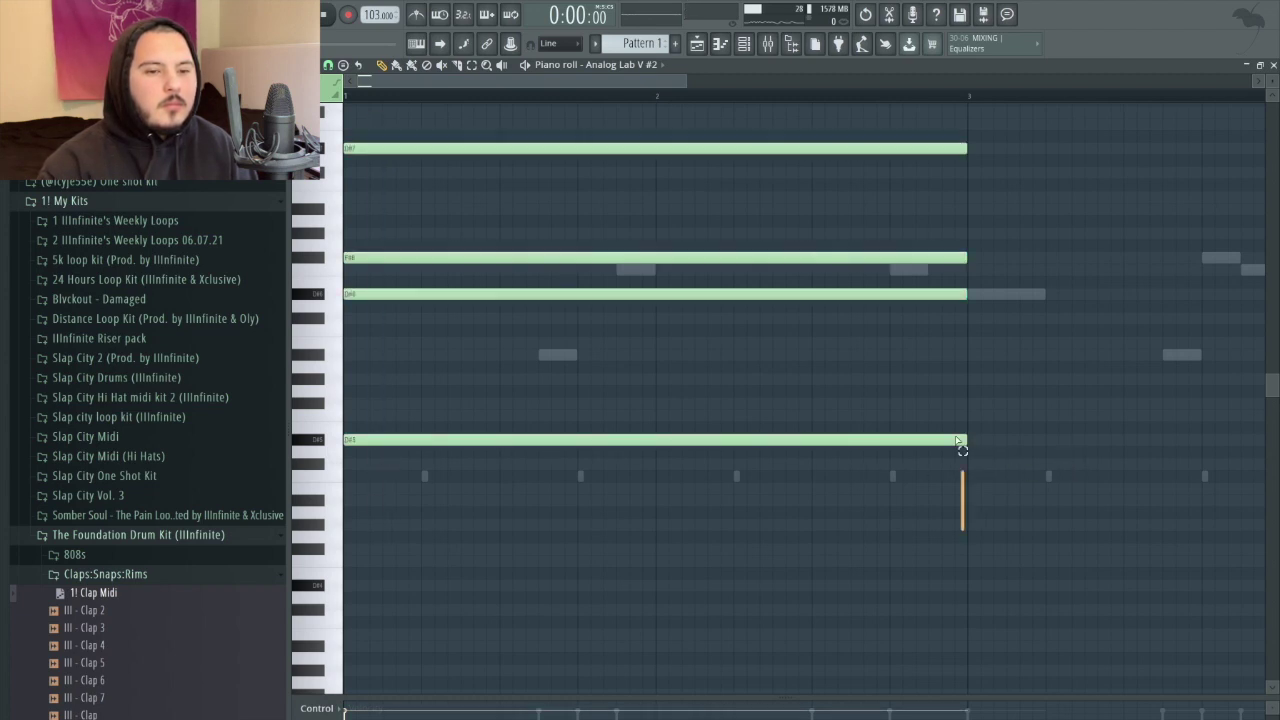
Play the pattern and shorten all four Analog Lab V #2 chord notes to one bar
key(ctrl+a)
key(space)
drag(965, 150, 651, 161)
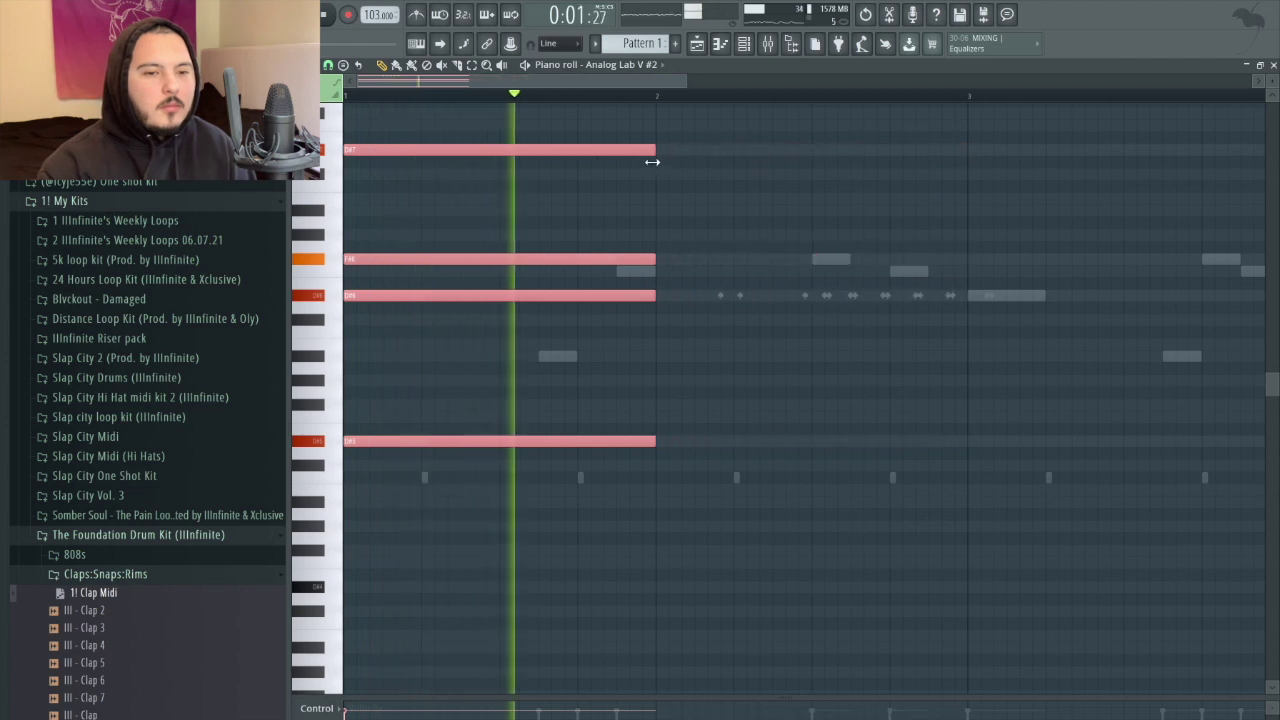
Lower the whole Analog Lab V #2 chord by two octaves while listening to the pattern
click(748, 197)
key(space)
key(ctrl+Down)
key(space)
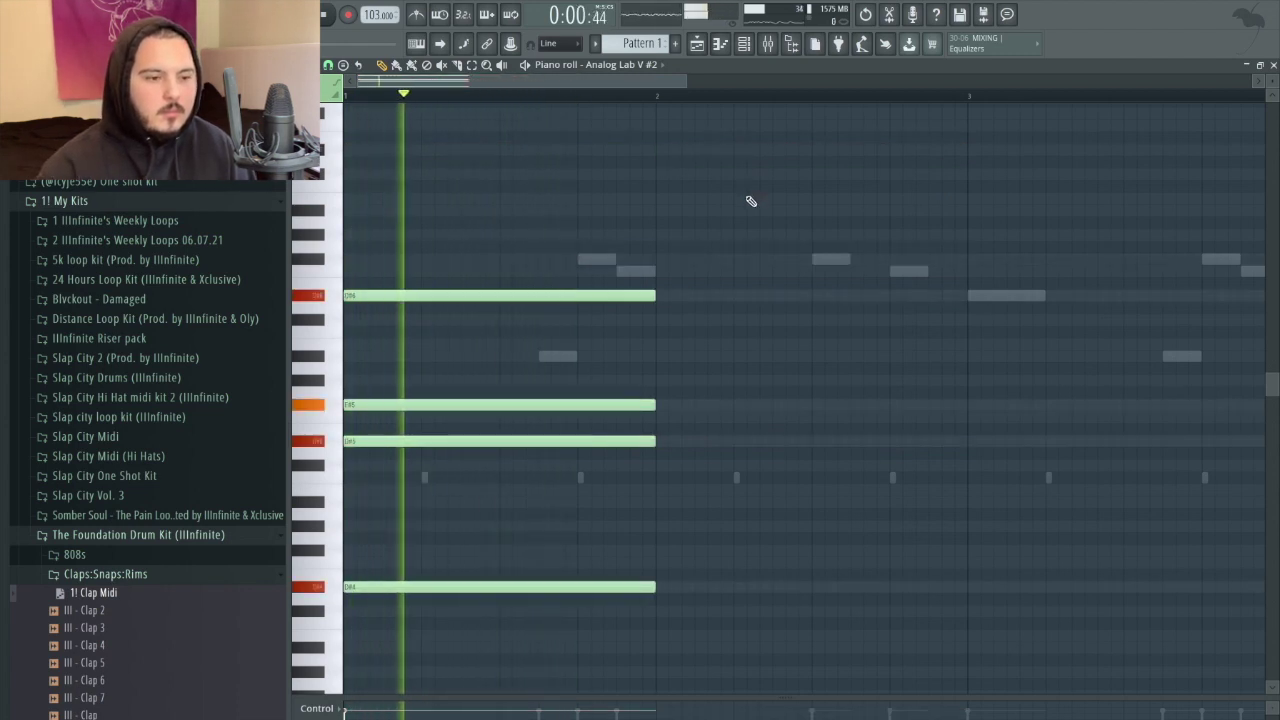
key(ctrl+Down)
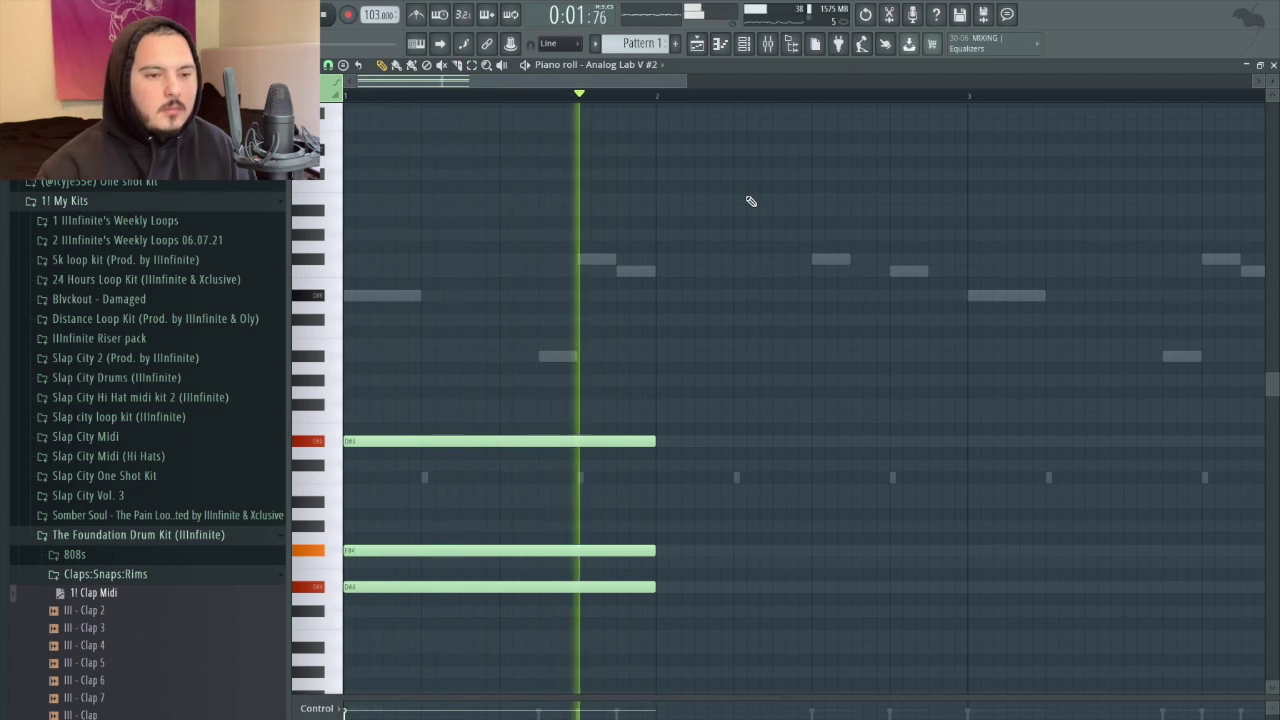
scroll(751, 201, down, 3)
key(ctrl+Up)
Copy the one-bar chord from bar 1 to the start of bar 3
key(ctrl+a)
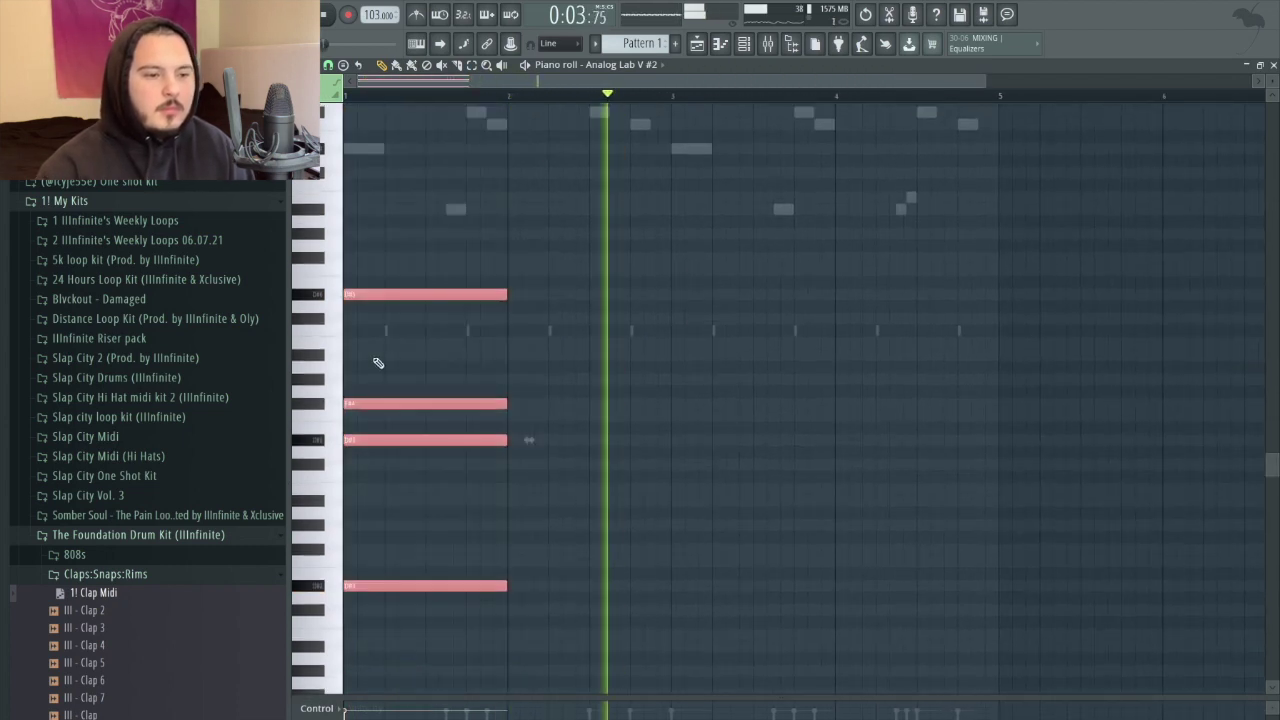
drag(400, 417, 723, 417)
click(777, 517)
scroll(864, 524, down, 2)
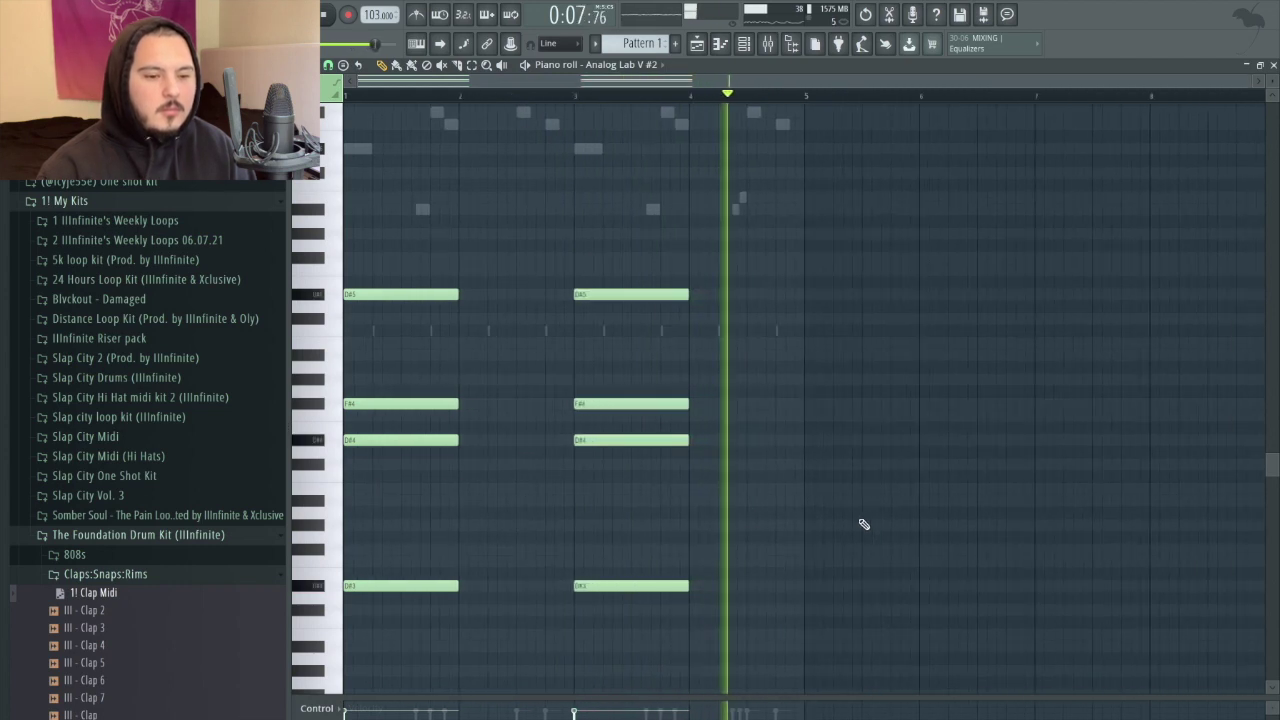
Play the layered pattern to check how the Analog Lab V #2 chords in bars 1 and 3 sound
drag(818, 690, 343, 129)
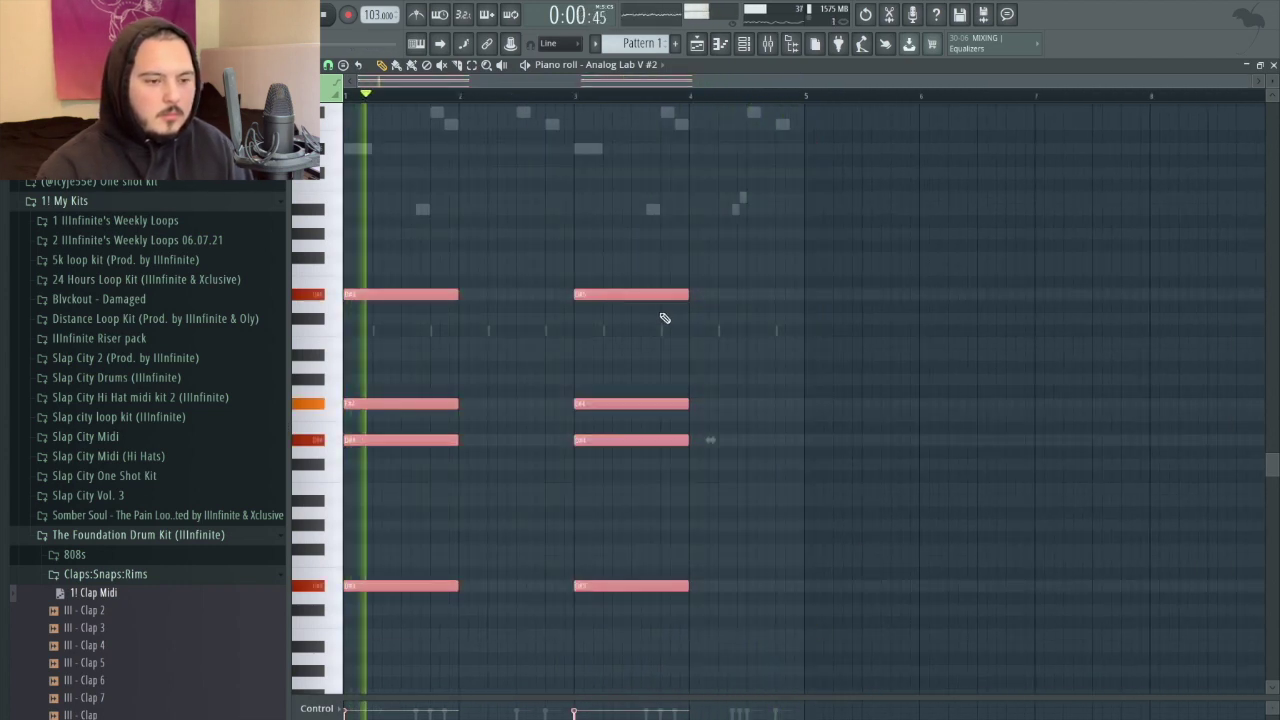
click(788, 371)
key(alt+r)
key(Escape)
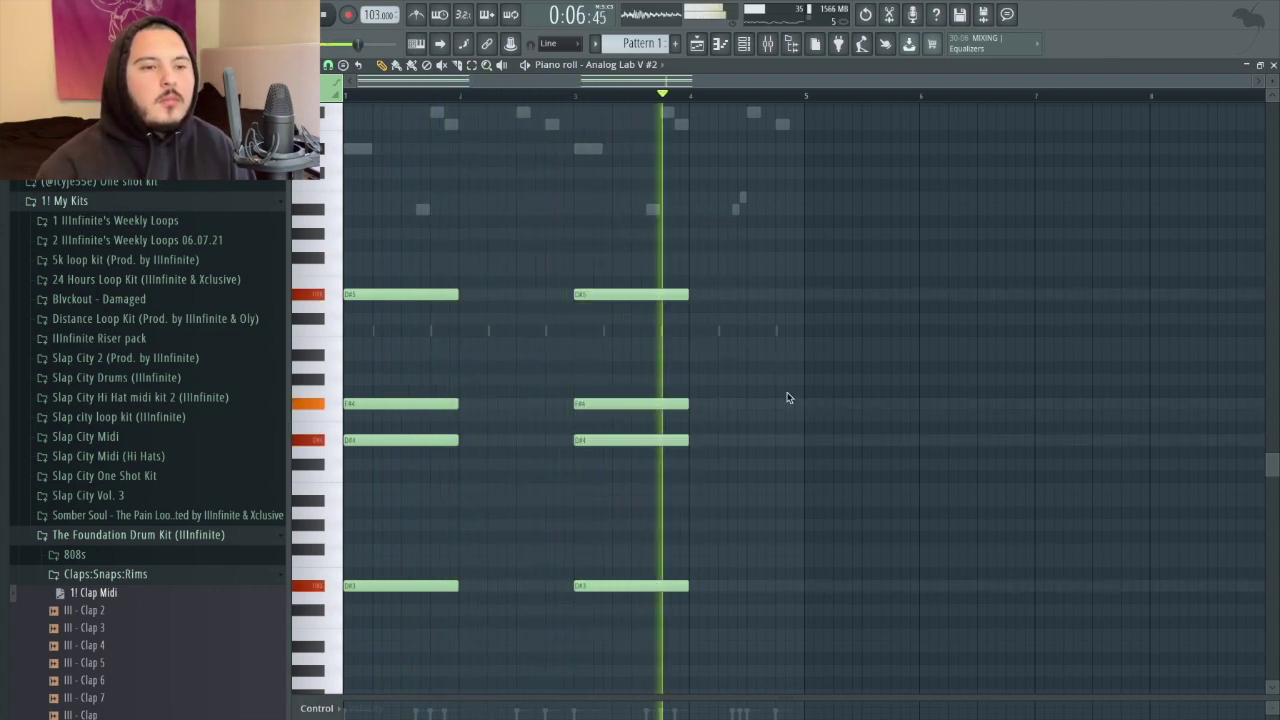
drag(712, 630, 342, 214)
key(ctrl+d)
Stop playback, view the Encounter Pad preset of the Analog Lab V #2 channel in its instrument window, and close that window
key(F6)
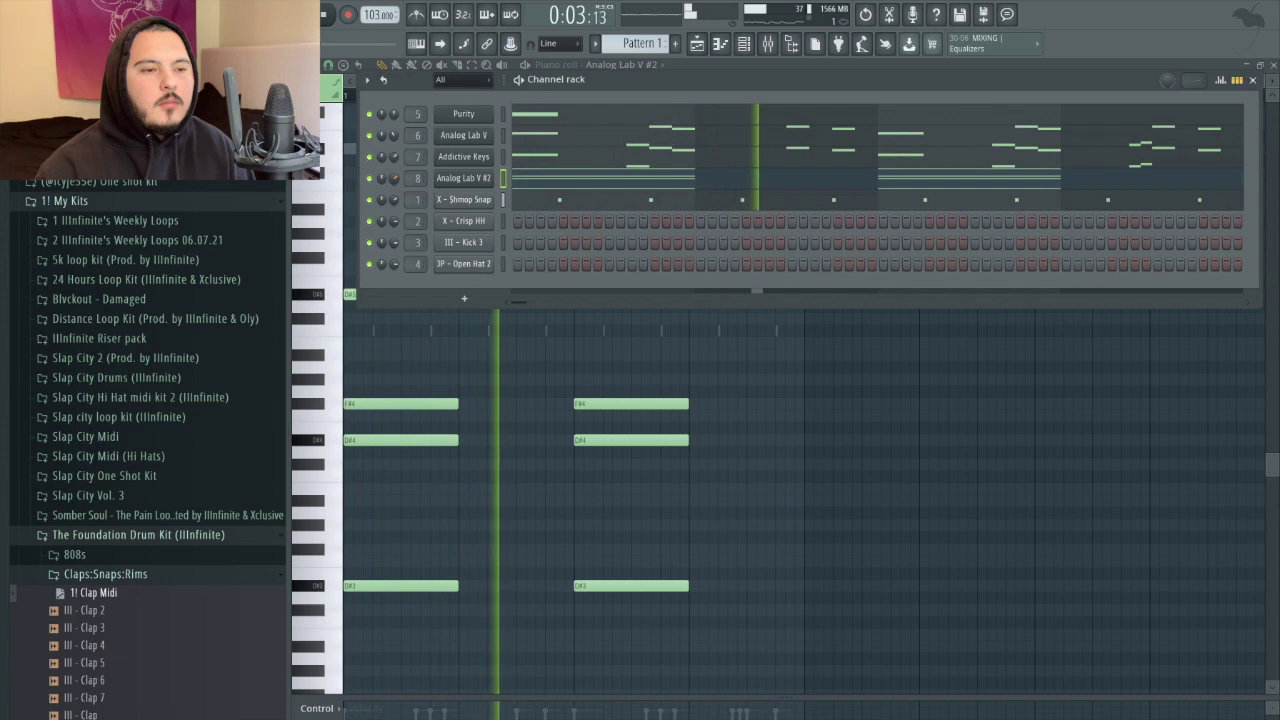
key(space)
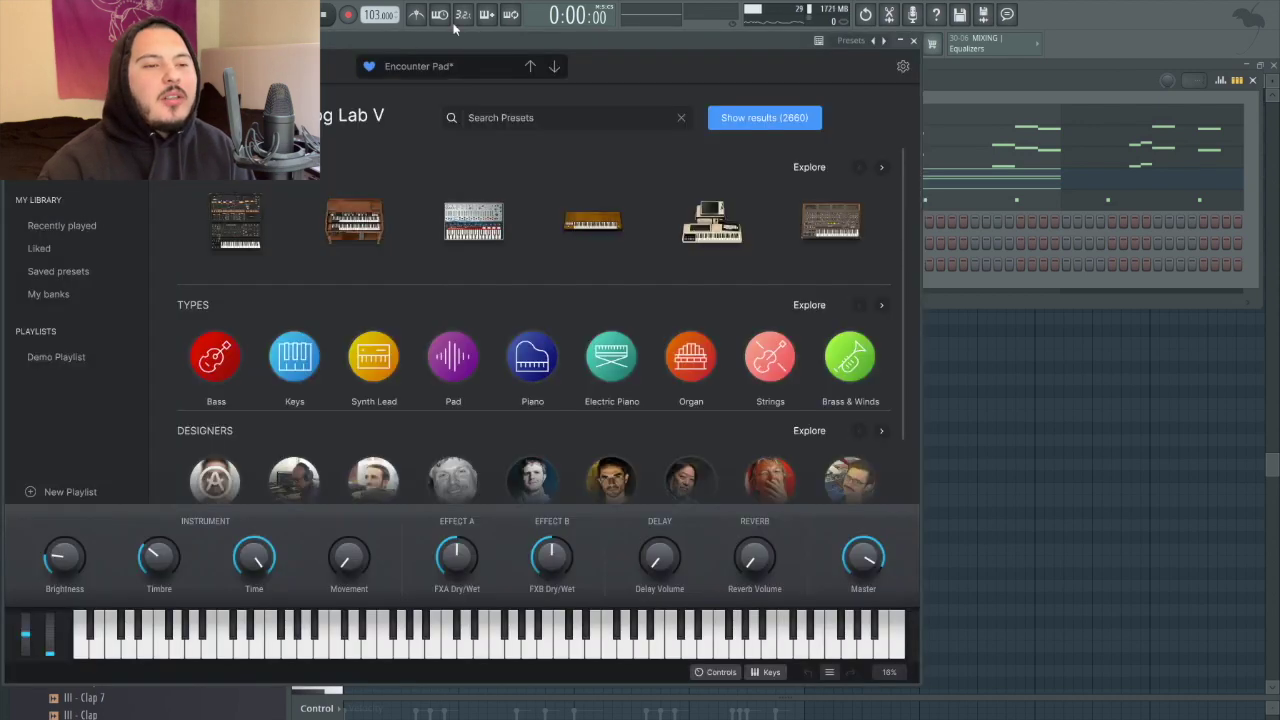
drag(446, 48, 685, 121)
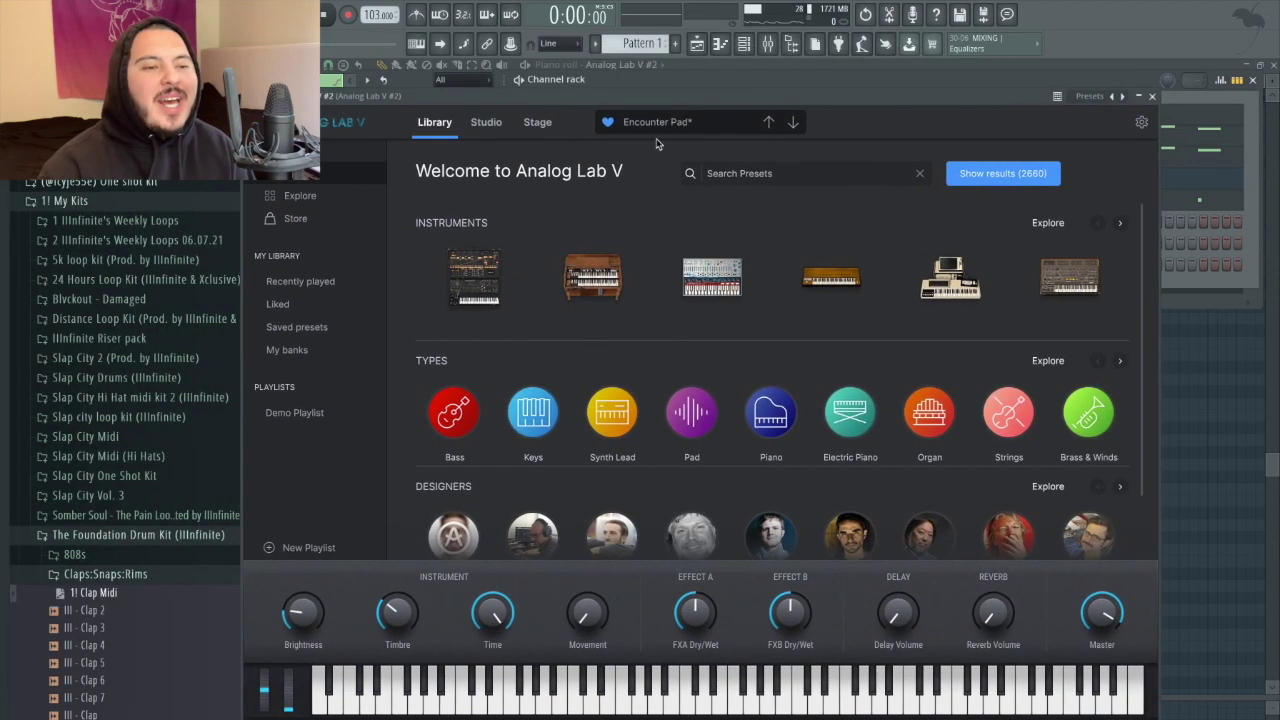
click(1151, 97)
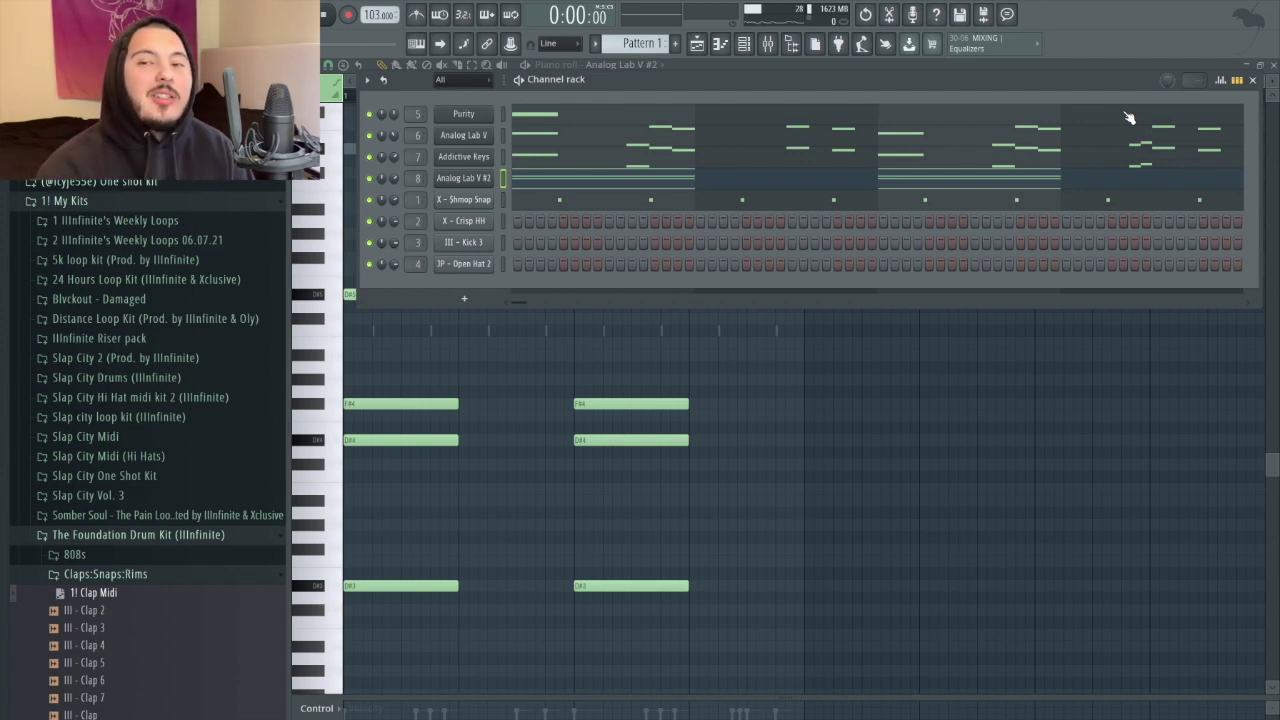
In the III - Kick 3 piano roll, place C5 kicks at the start of bar 1 and halfway between its beats 2 and 3
click(481, 242)
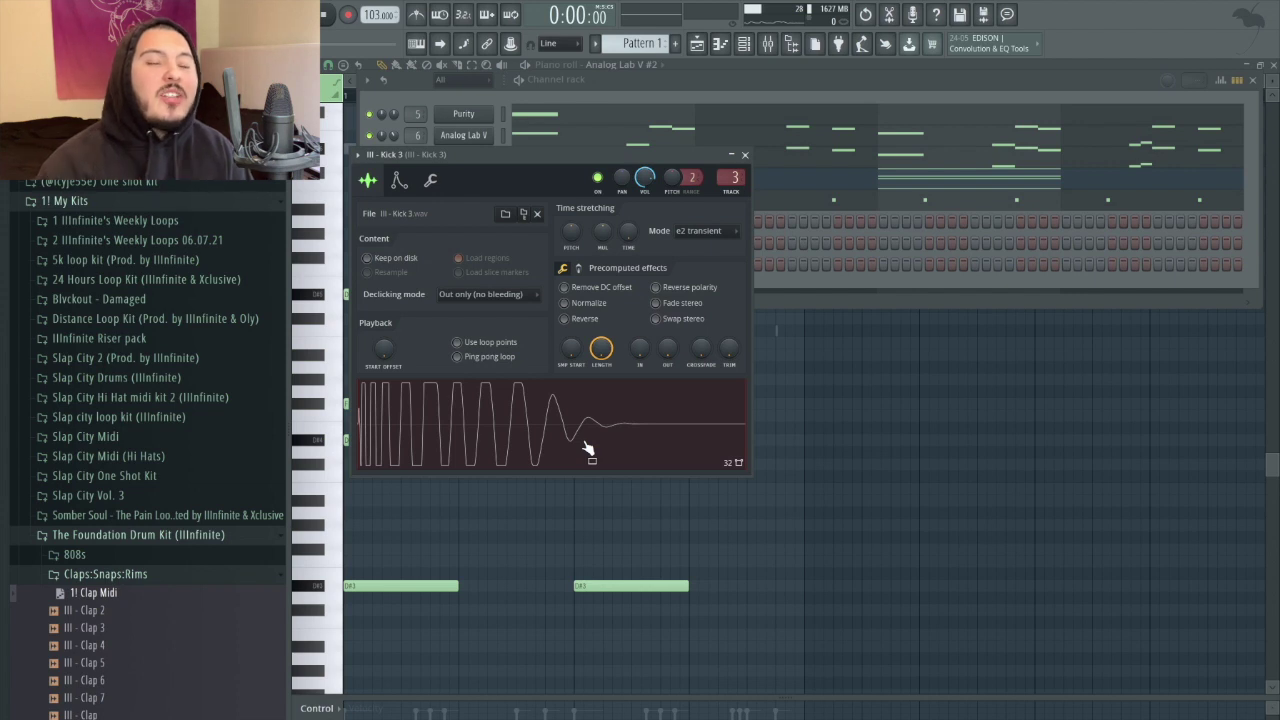
click(315, 336)
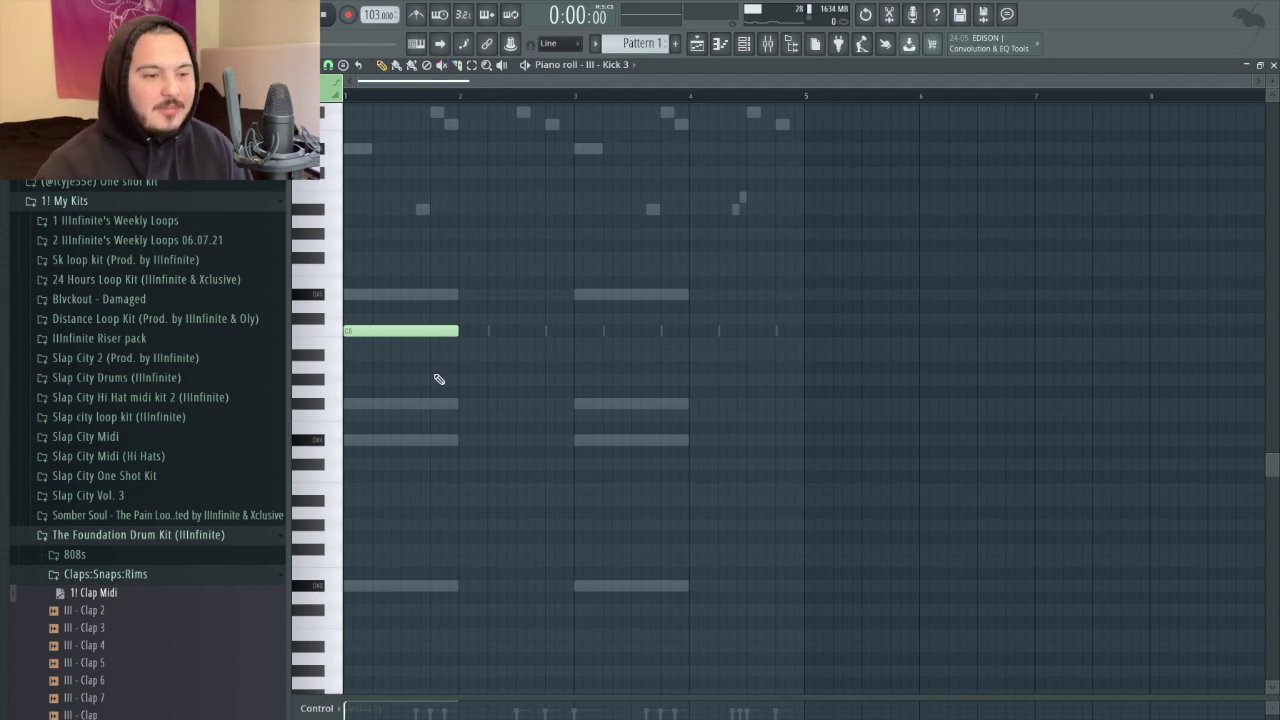
scroll(325, 374, up, 2)
key(space)
scroll(343, 386, up, 2)
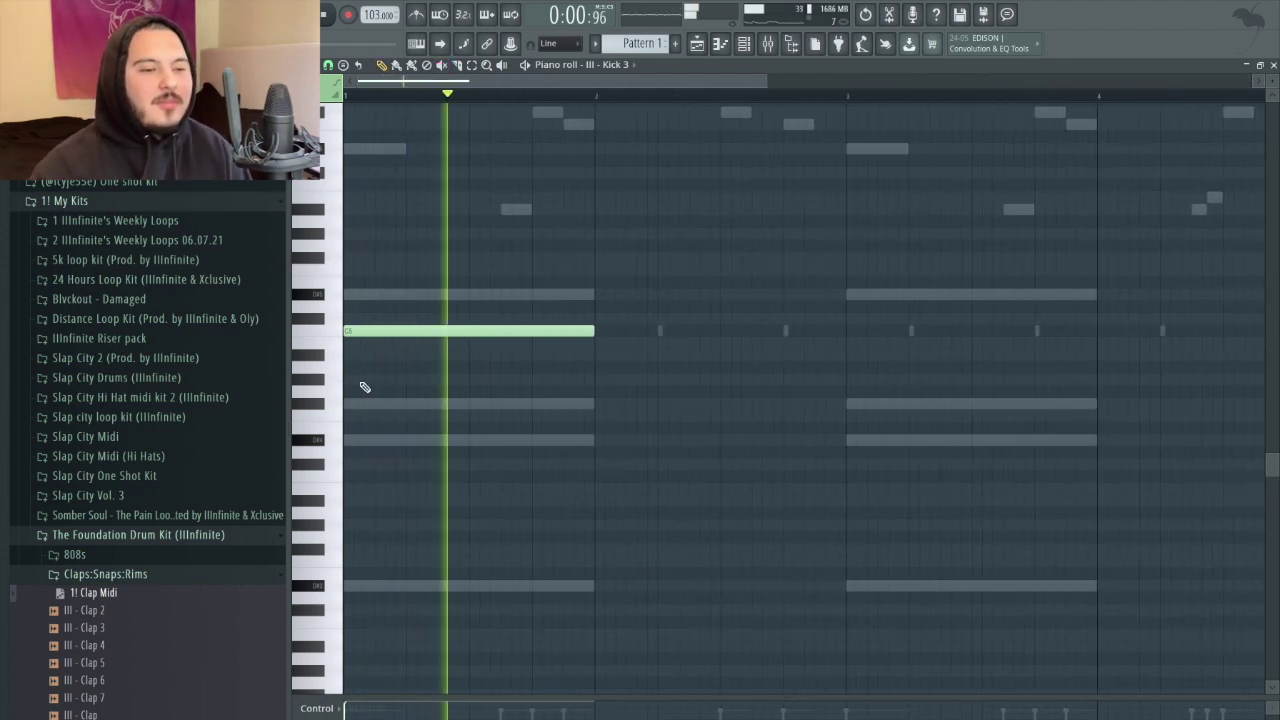
click(441, 332)
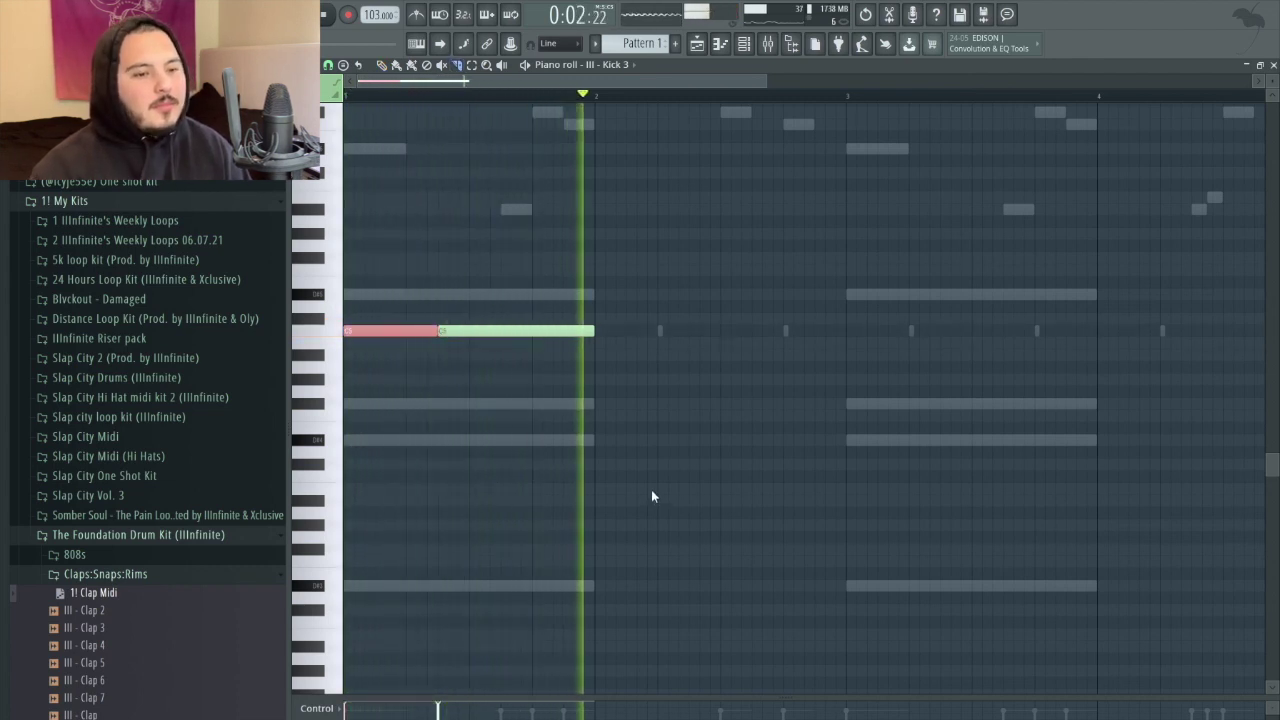
Add C5 kick notes at the start of bar 2 and on its beats 3 and 4, and play the pattern
click(600, 364)
click(588, 331)
key(ctrl+b)
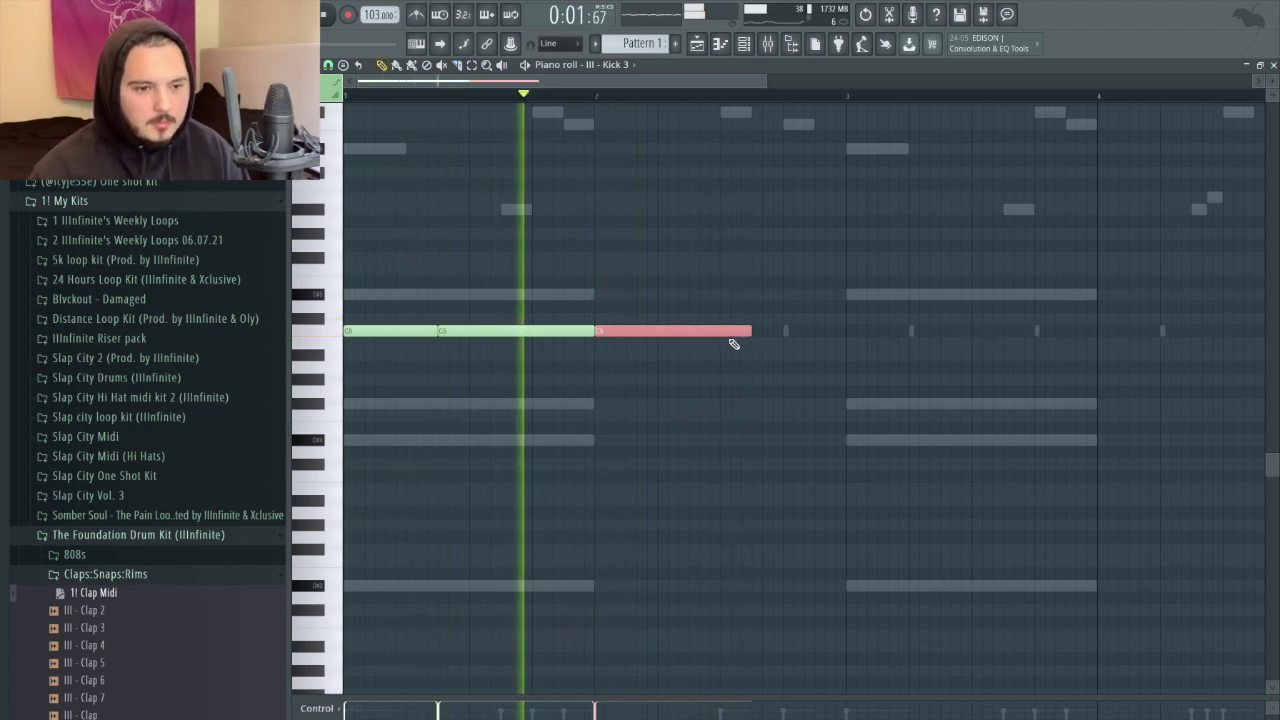
drag(734, 337, 771, 352)
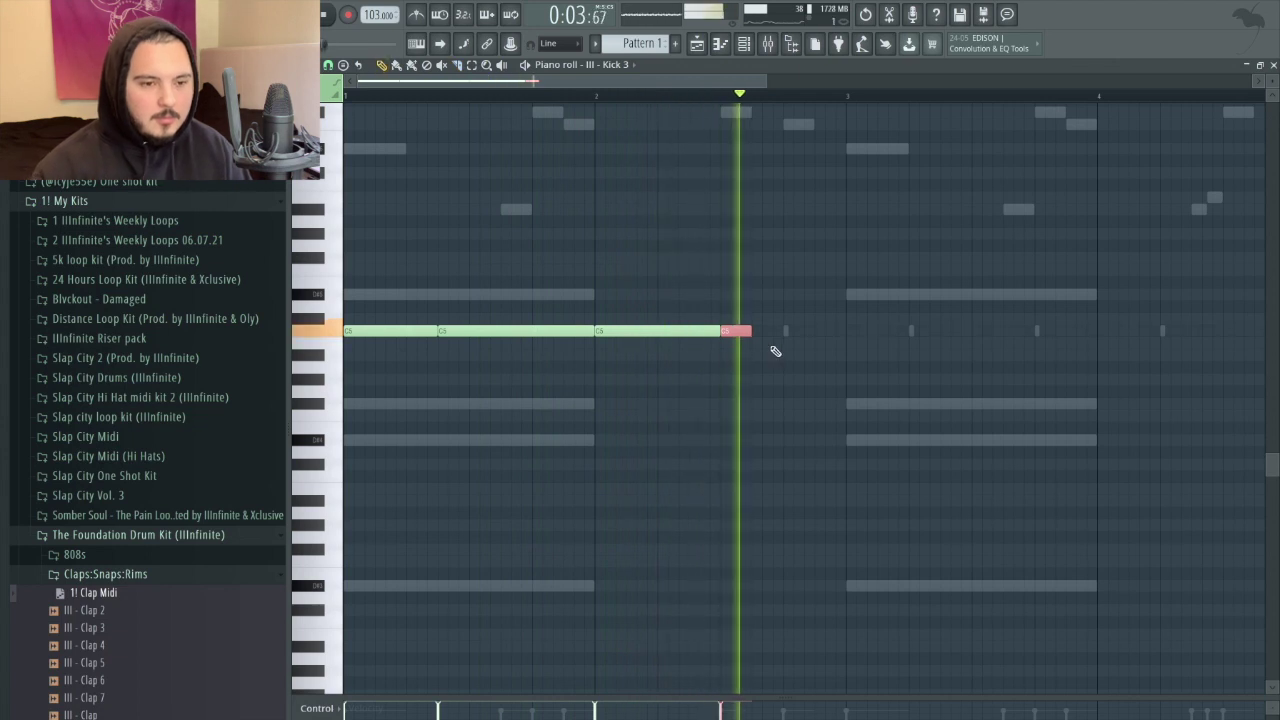
click(780, 333)
key(space)
key(space)
drag(782, 334, 792, 334)
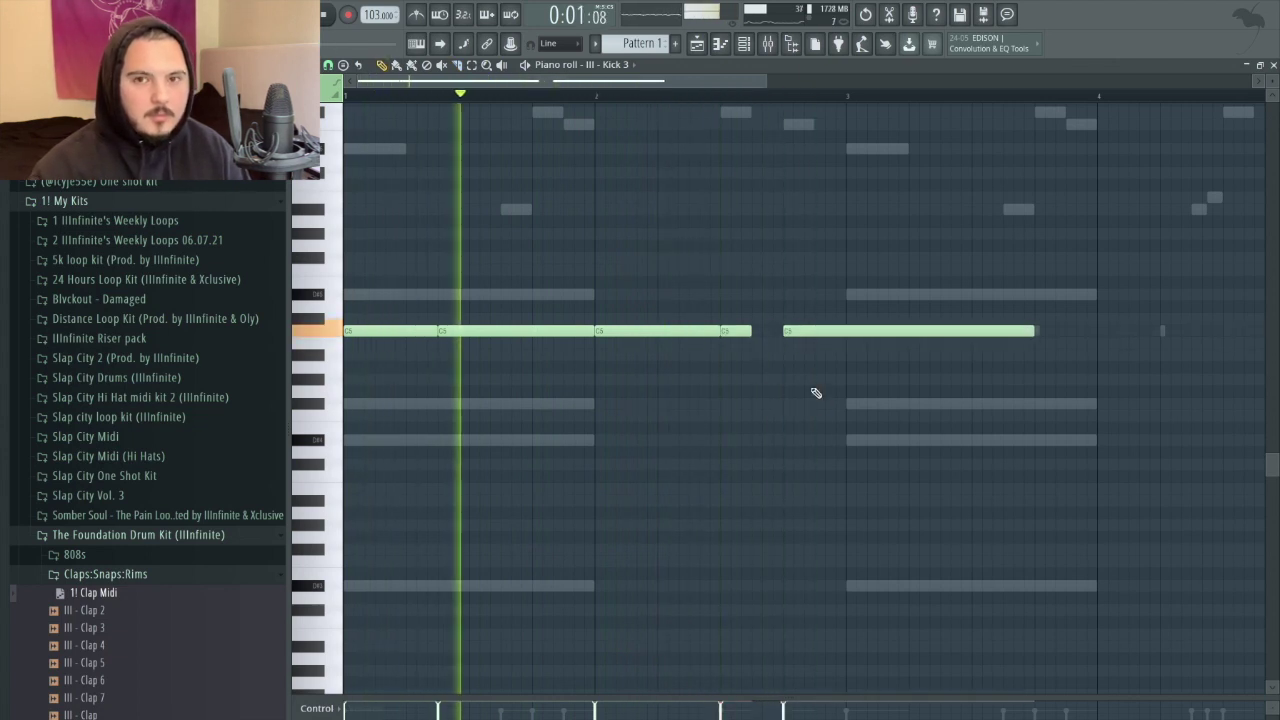
Shorten all the kick notes to brief hits and add another C5 kick at the start of bar 3
key(ctrl+z)
key(space)
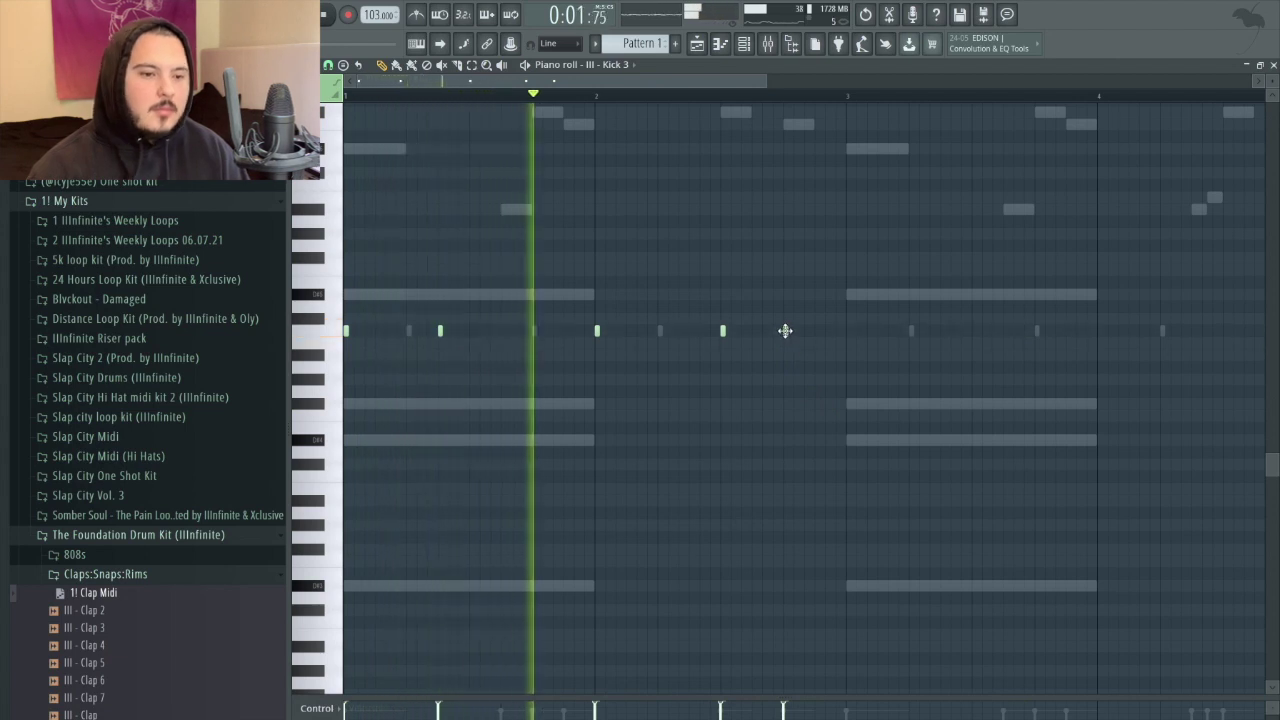
scroll(857, 366, up, 2)
click(850, 331)
click(1003, 331)
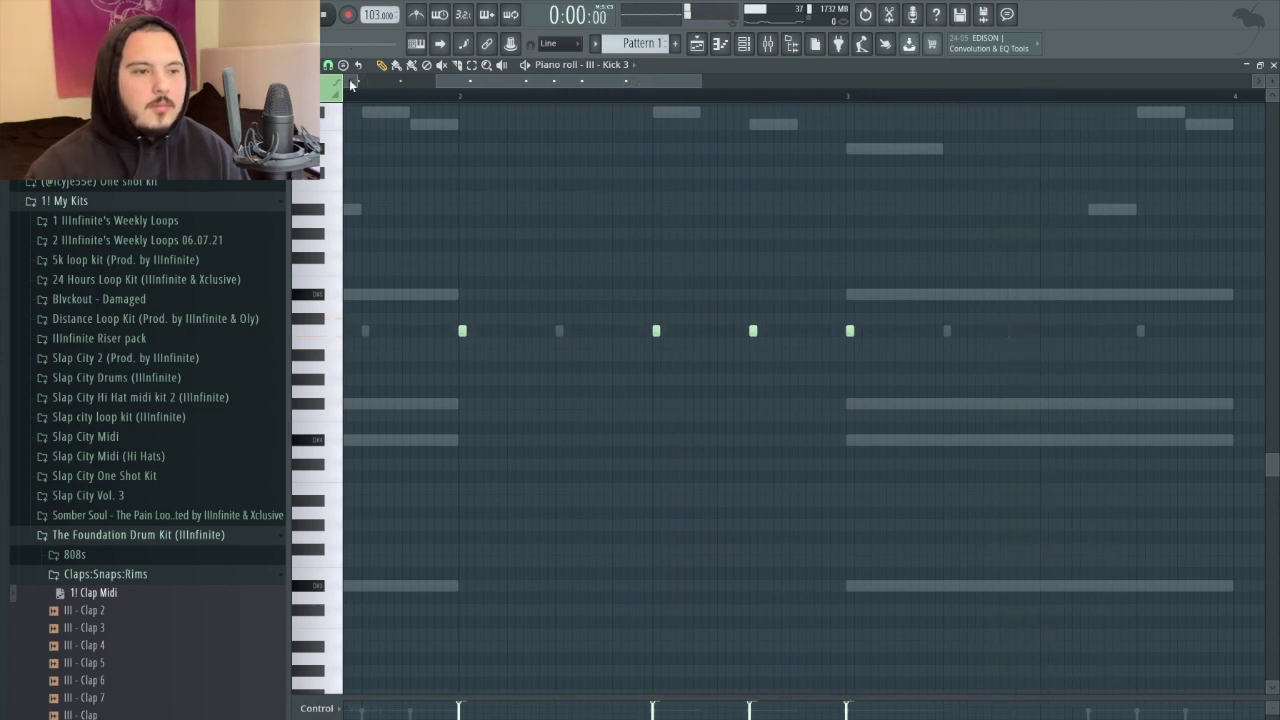
Change the piano roll snap setting, add a C5 kick halfway between beats 2 and 3 of bar 3, and play the pattern
click(330, 66)
click(345, 190)
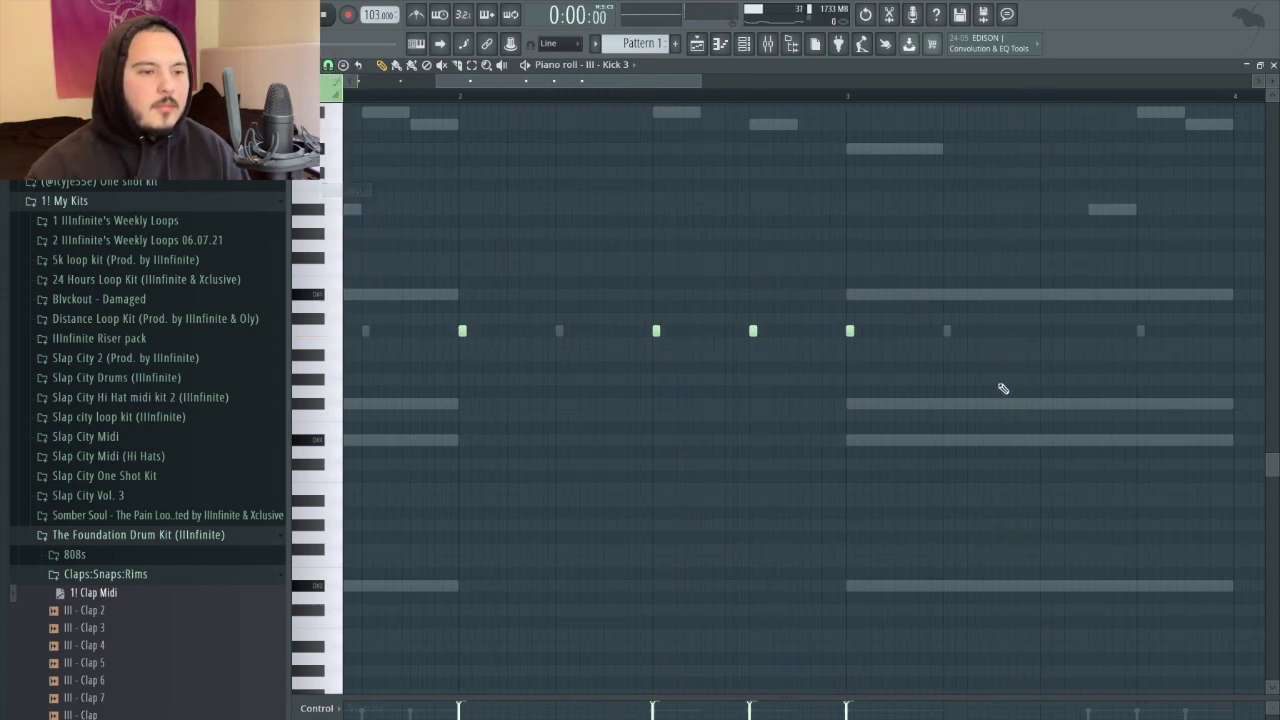
scroll(1000, 386, up, 3)
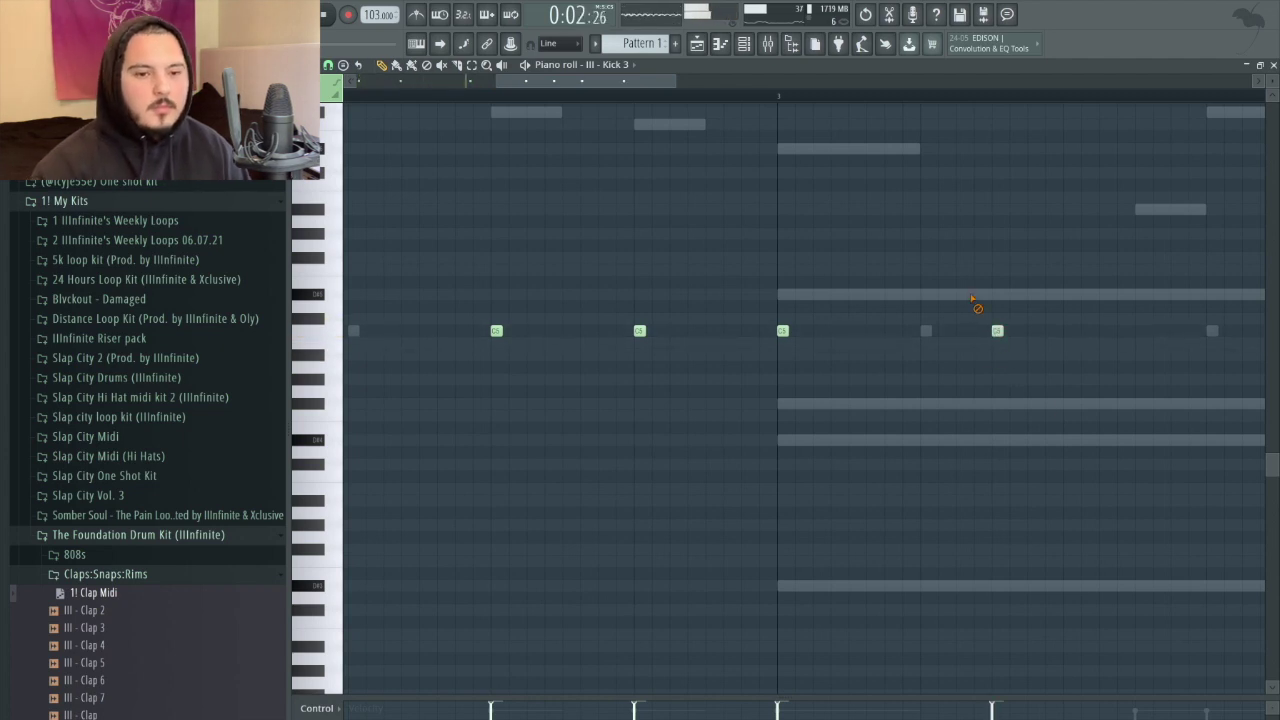
scroll(975, 299, down, 4)
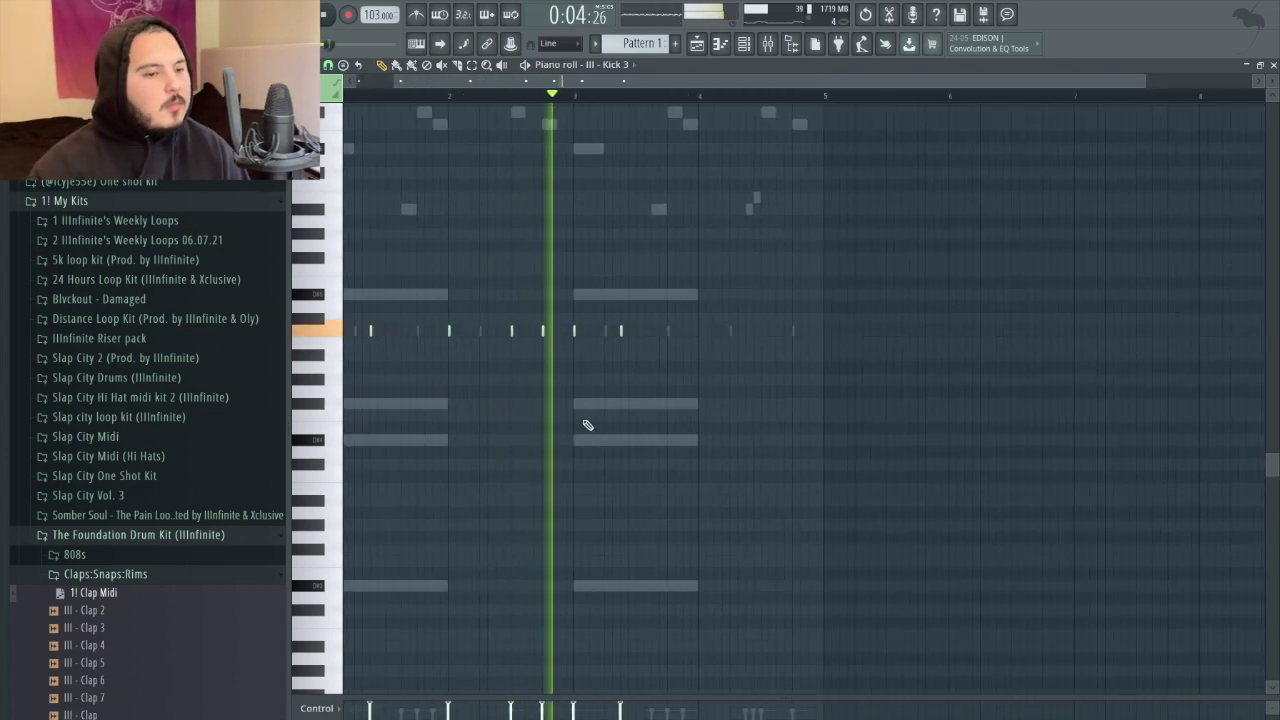
Add three C5 kicks a quarter beat apart in bar 4, starting halfway between beats 2 and 3
scroll(586, 423, up, 2)
scroll(731, 360, up, 2)
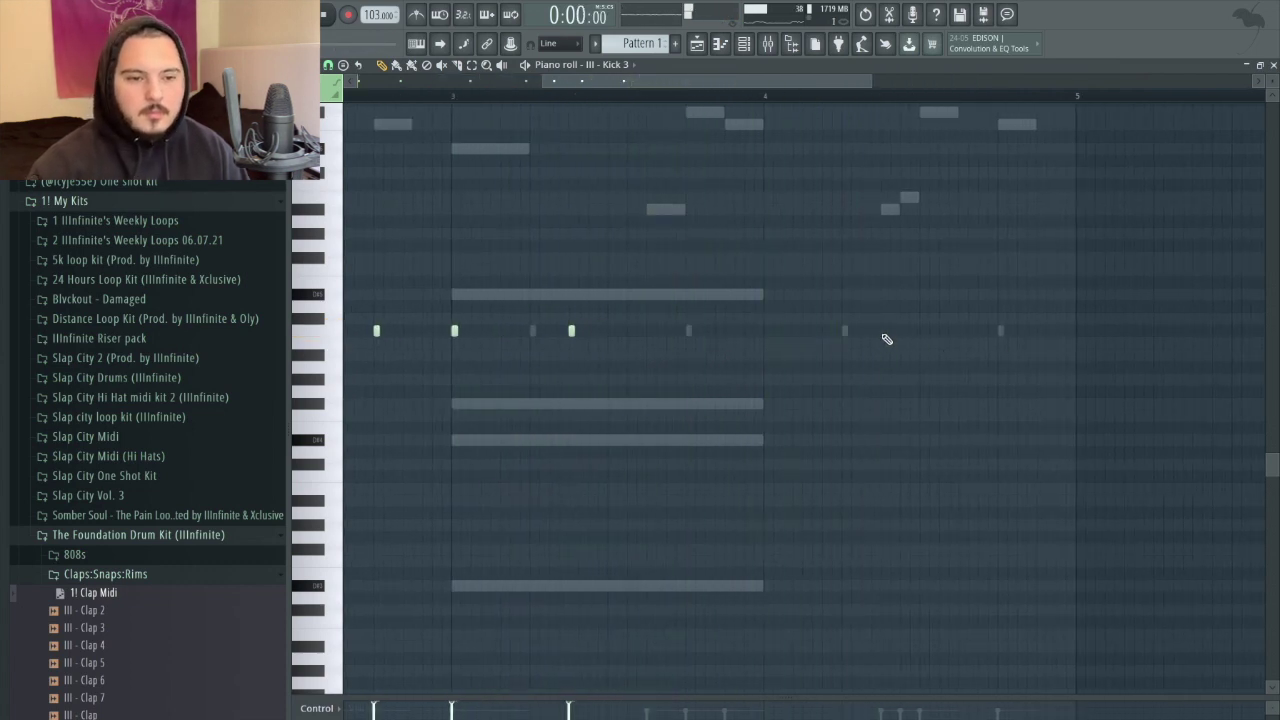
scroll(886, 340, up, 2)
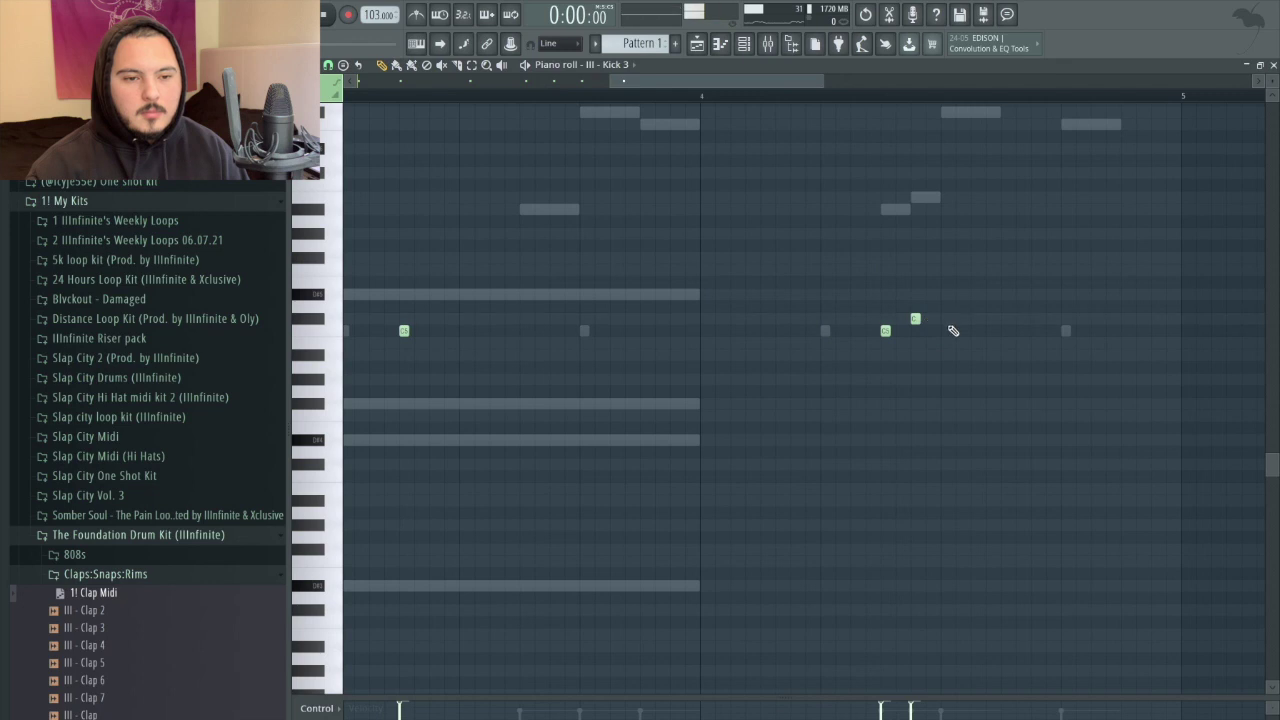
scroll(942, 338, up, 3)
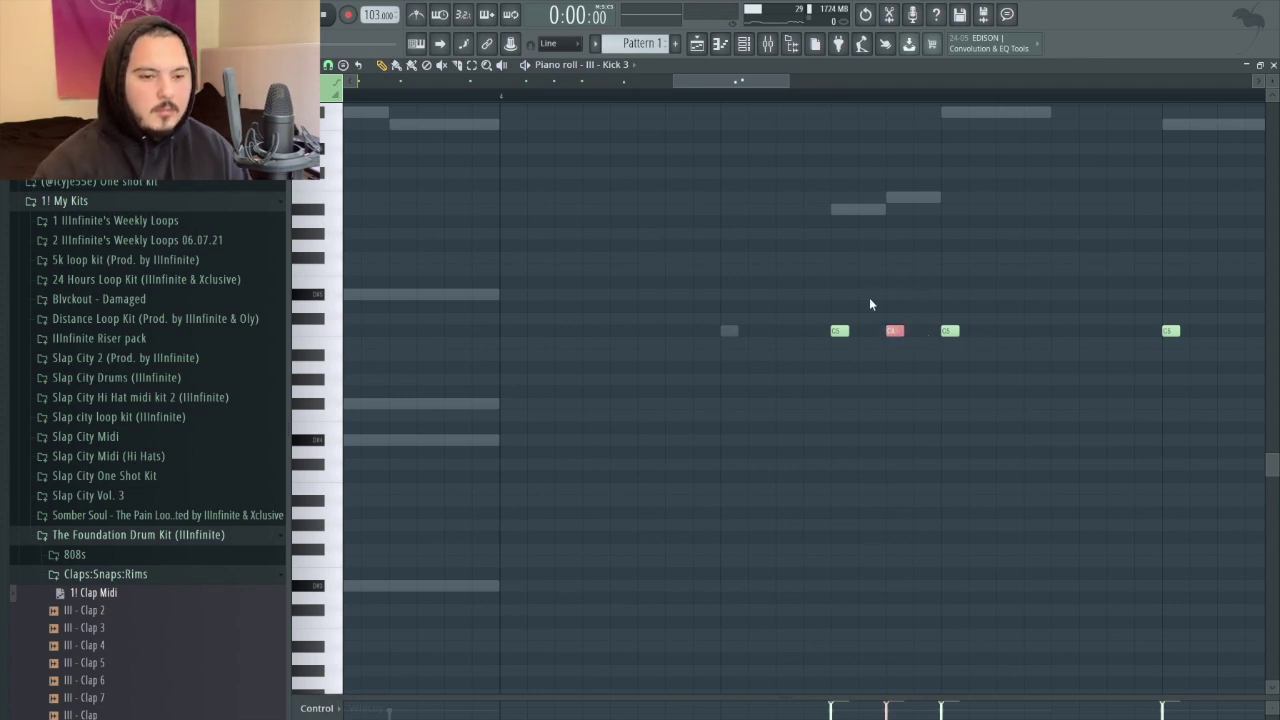
scroll(858, 476, down, 4)
key(space)
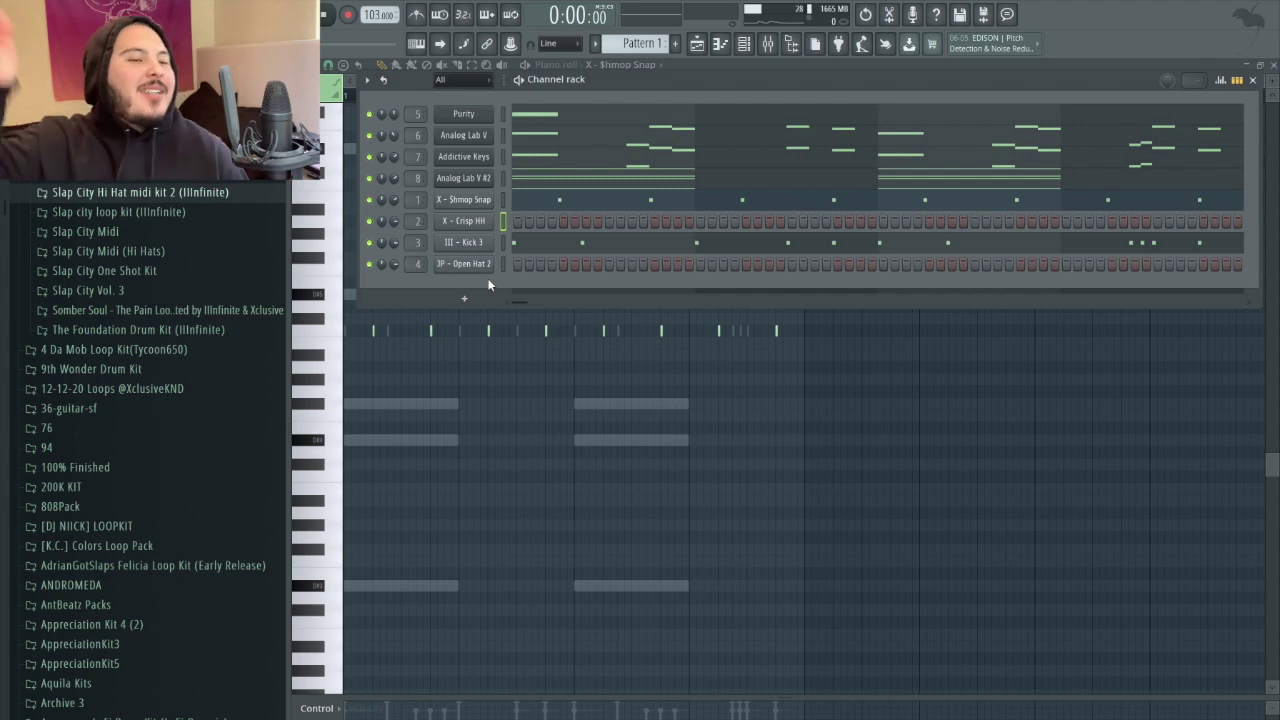
Try the 2 Seat 102 bpm and 2 Step Shawty 103 bpm MIDI files from Slap City Hi Hat midi kit 2 on the X - Crisp HH channel
click(130, 192)
right_click(138, 232)
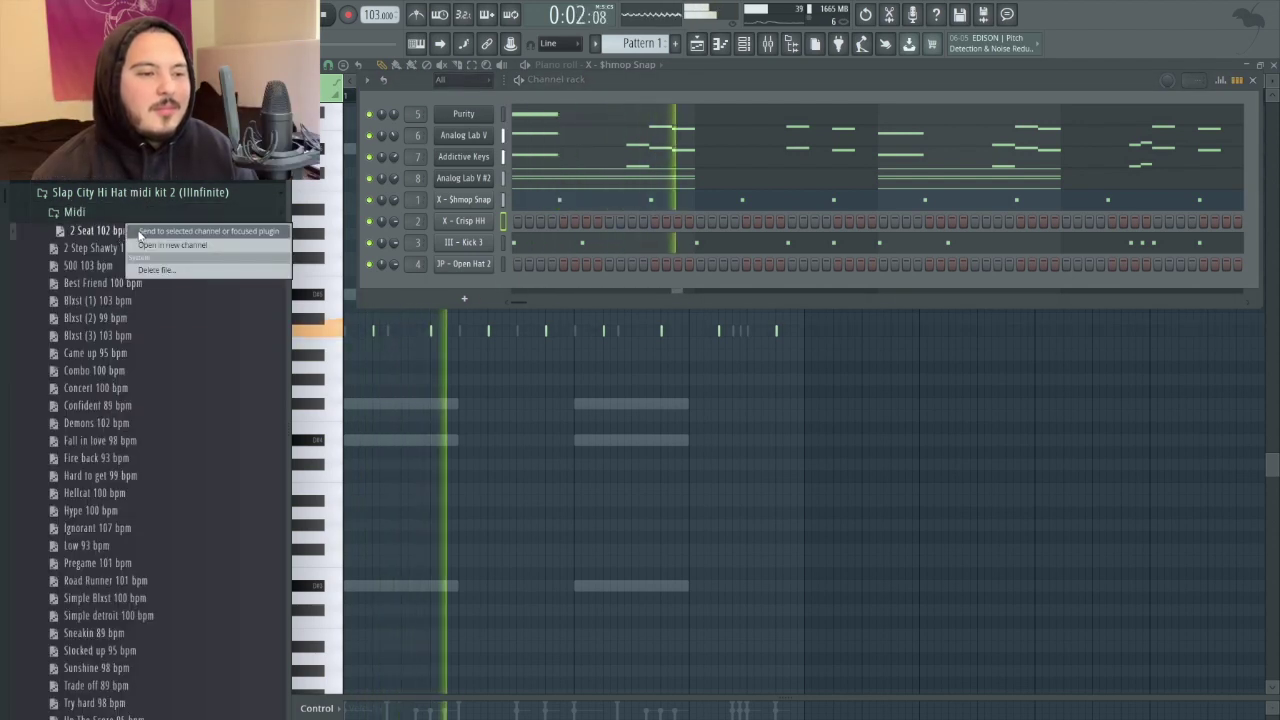
click(140, 232)
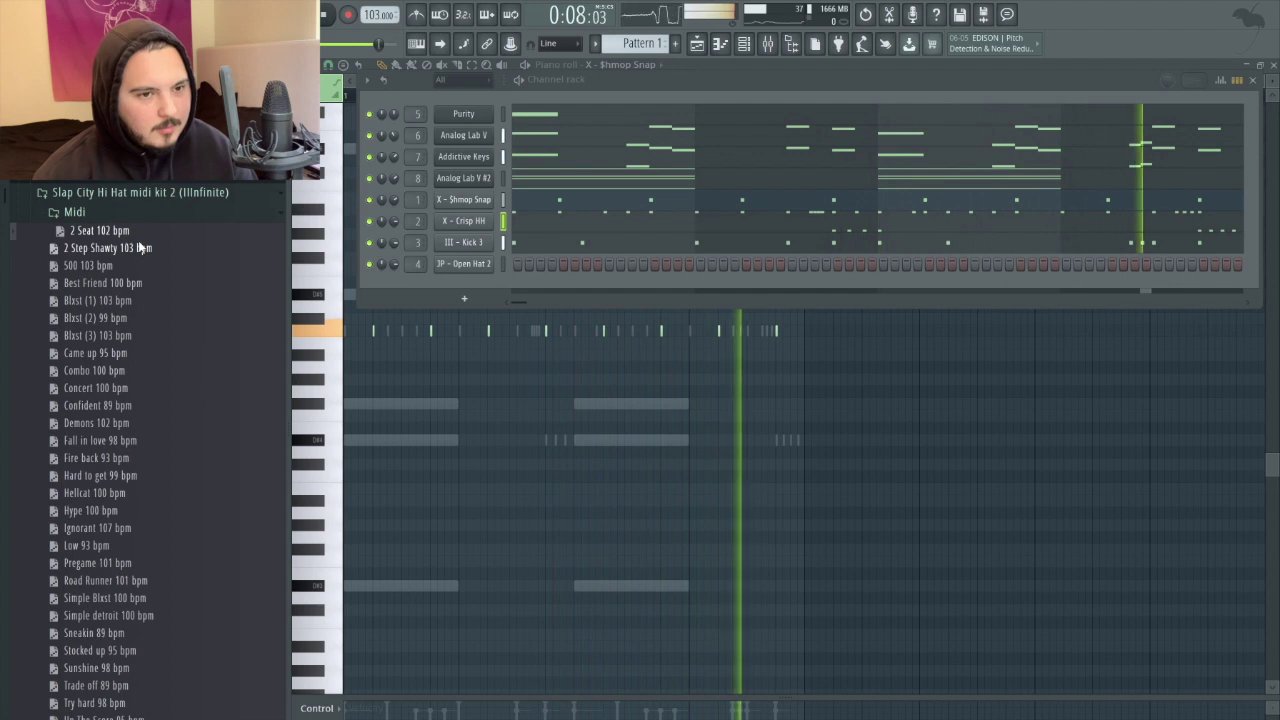
click(140, 248)
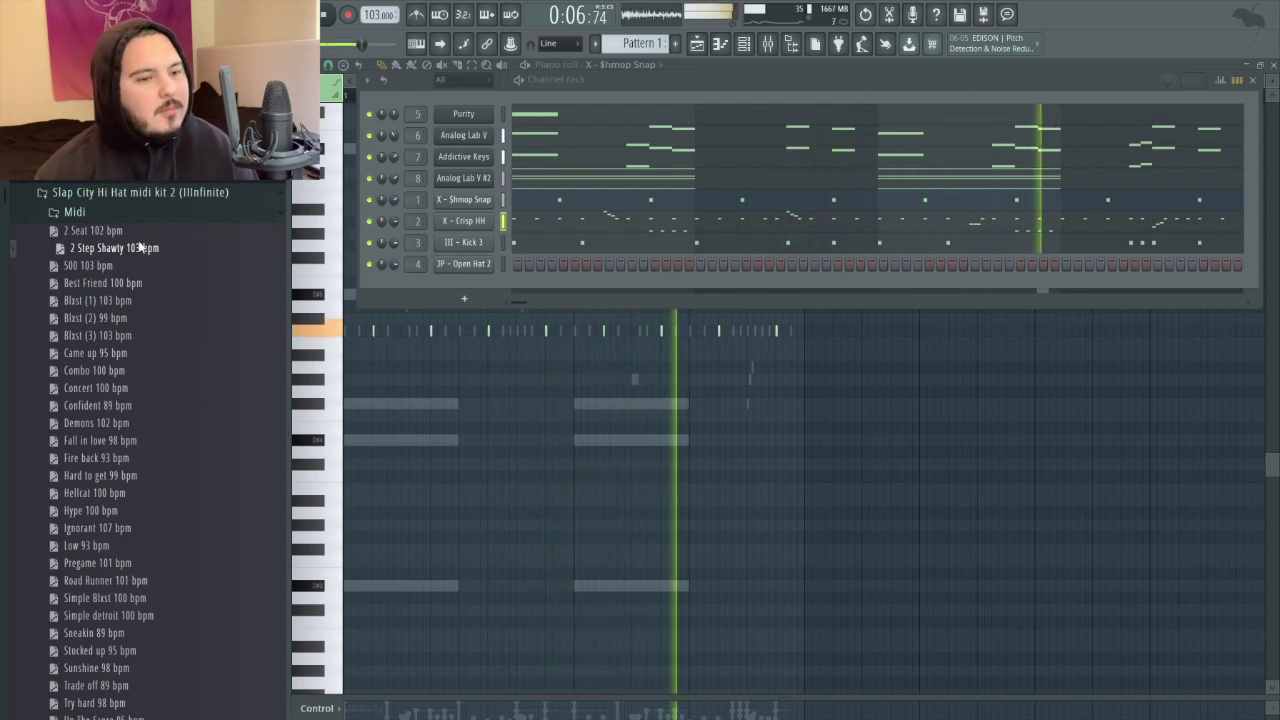
Load the 500 103 bpm MIDI file from Slap City Hi Hat midi kit 2 on the X - Crisp HH channel and stop playback
click(586, 226)
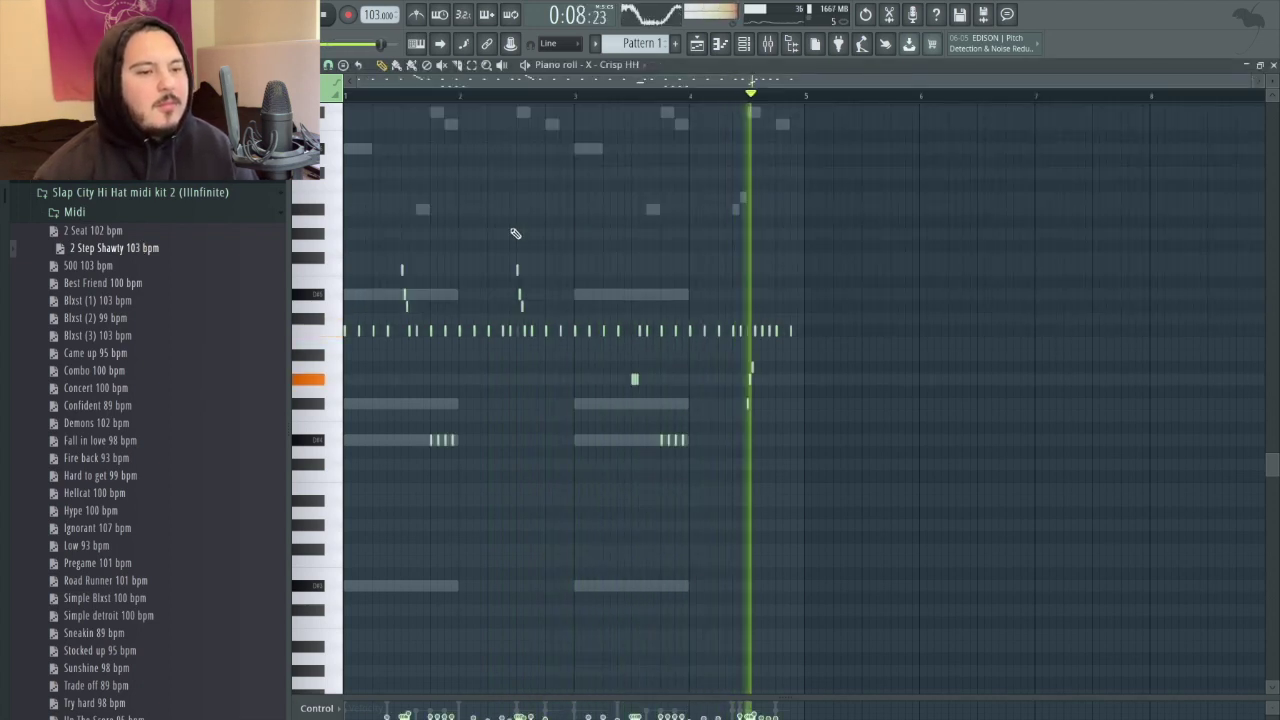
right_click(168, 268)
click(225, 289)
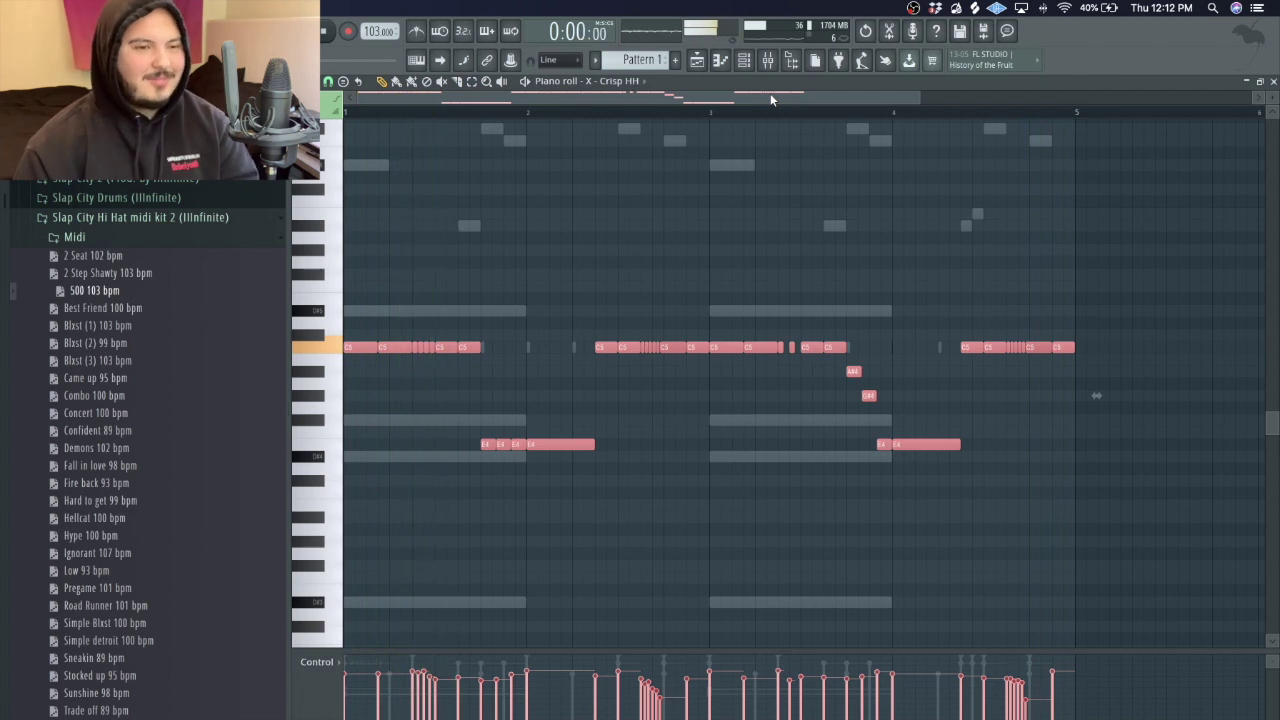
key(space)
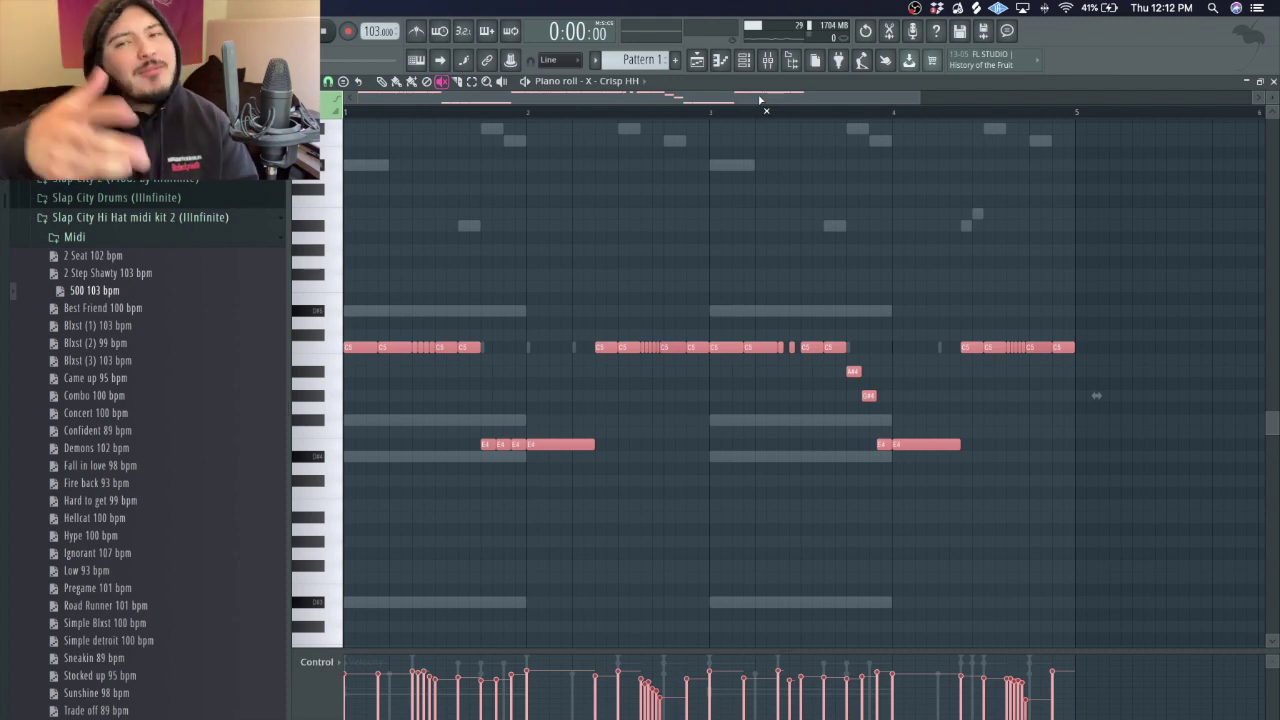
Play the pattern and load the TBE - Rimshot 2 sample in a new channel
key(space)
scroll(149, 491, down, 15)
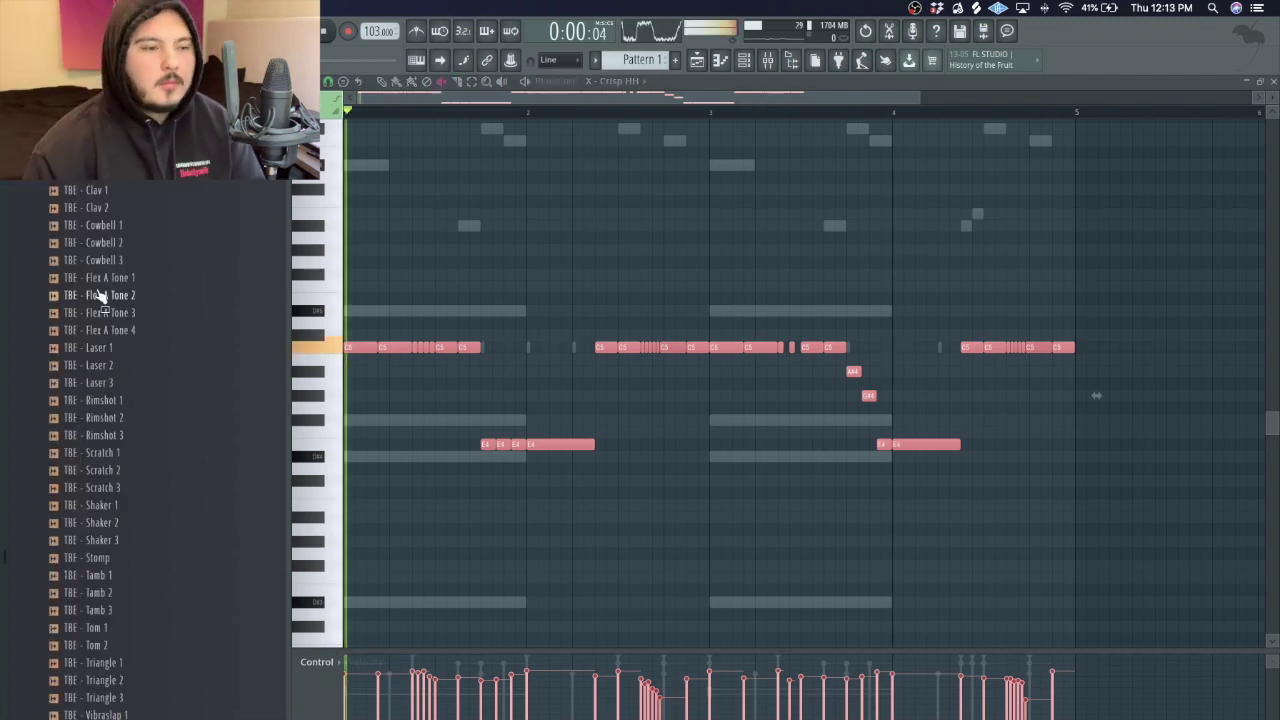
right_click(117, 422)
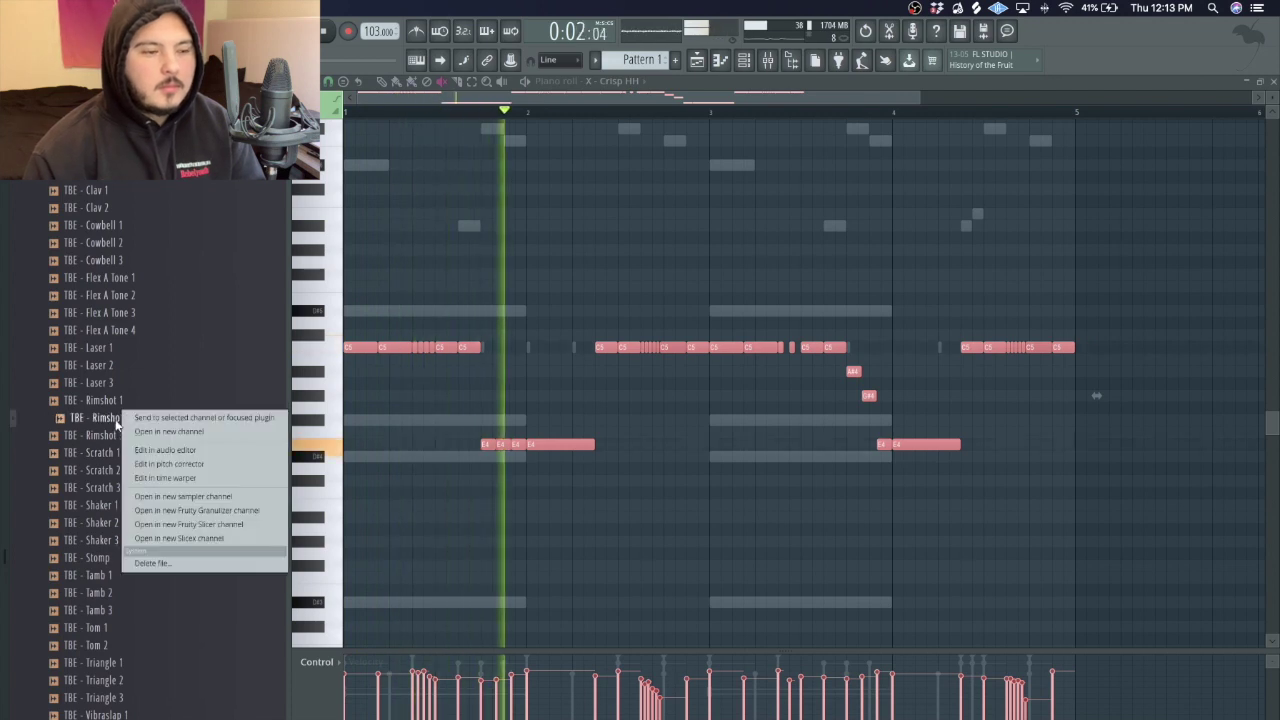
click(165, 431)
Audition the TBE - Scratch 2 and TBE - Shaker 1 samples, and load TBE - Stomp in a new channel
click(122, 471)
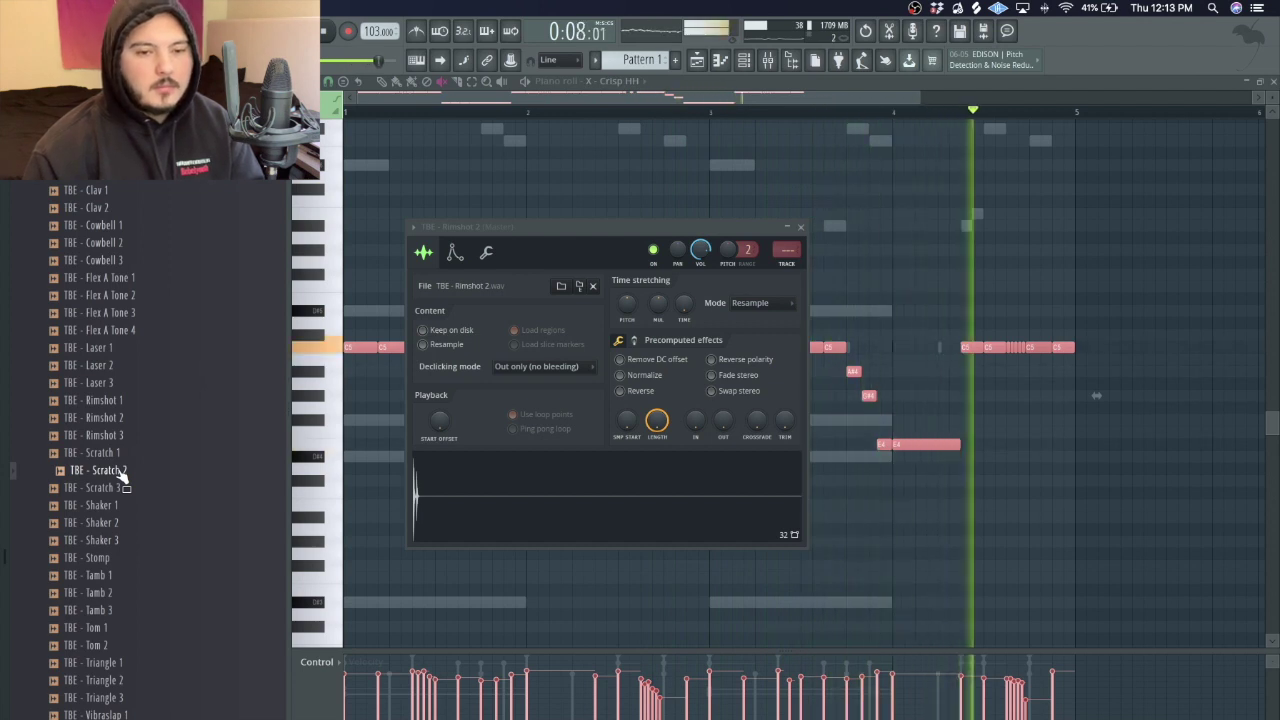
click(118, 505)
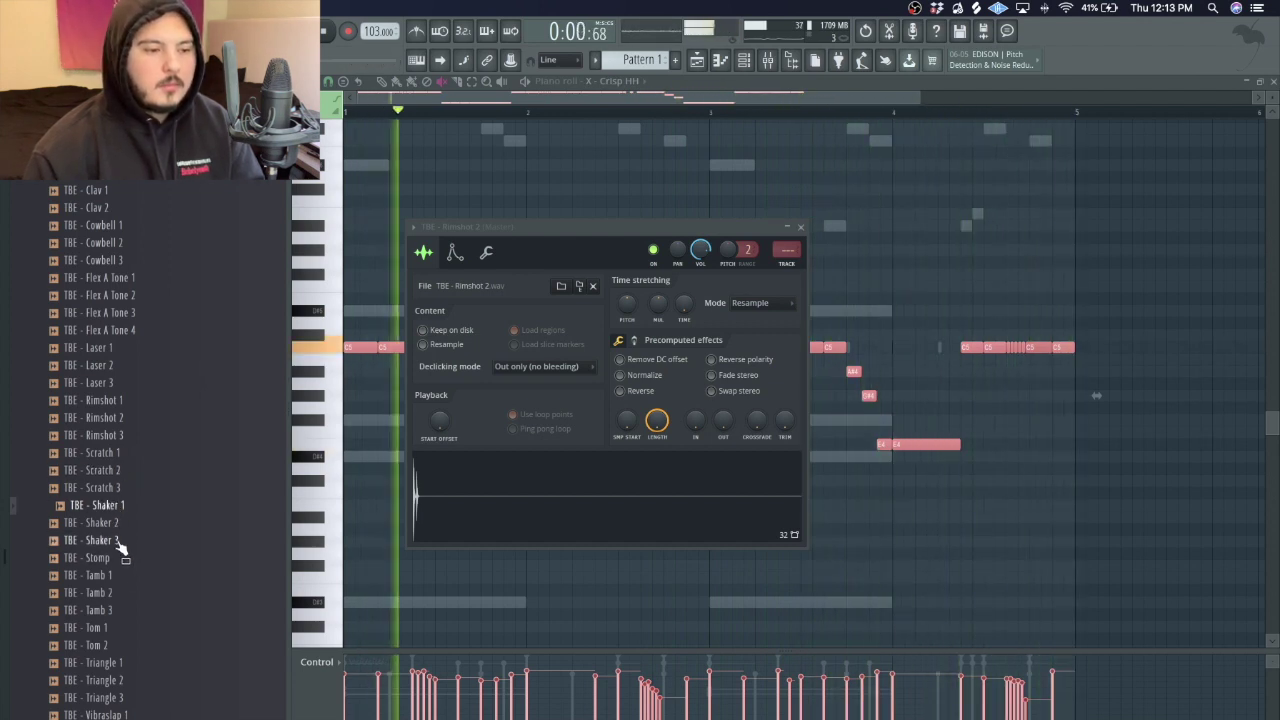
click(118, 557)
right_click(124, 553)
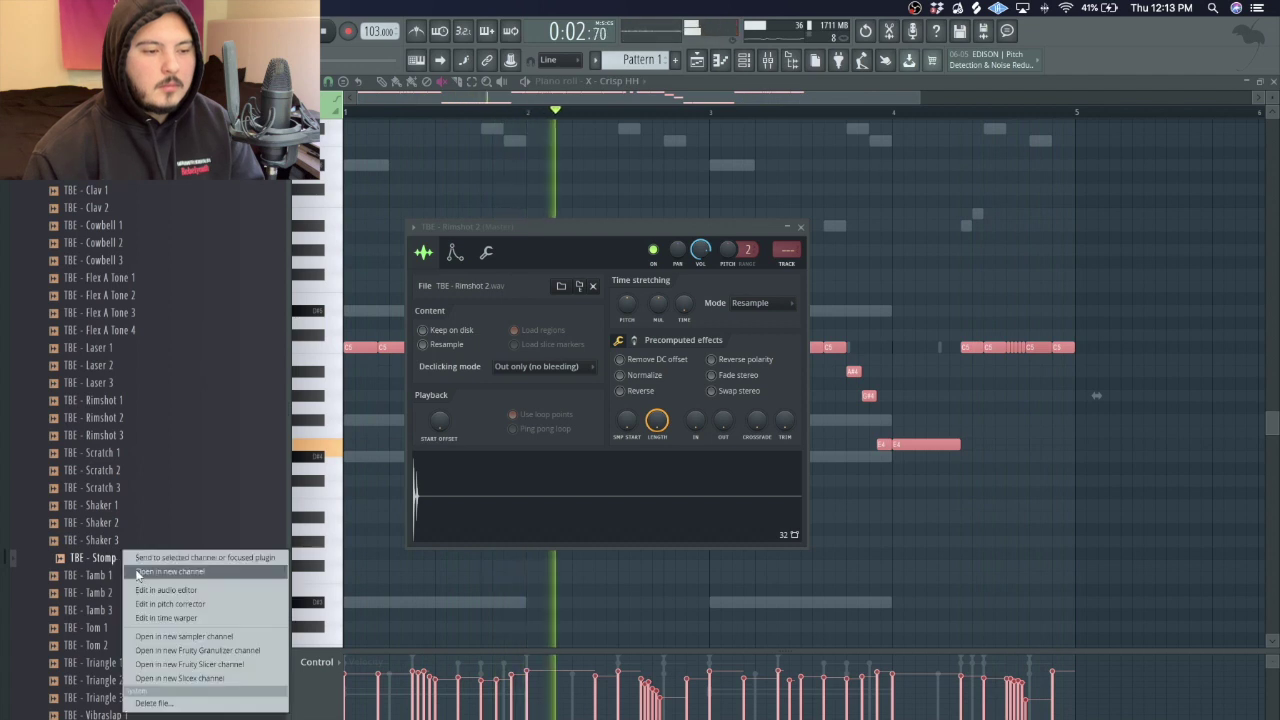
click(138, 573)
Load the TBE - Tamb 2 and TBE - Triangle 2 samples in new channels
click(118, 592)
right_click(122, 593)
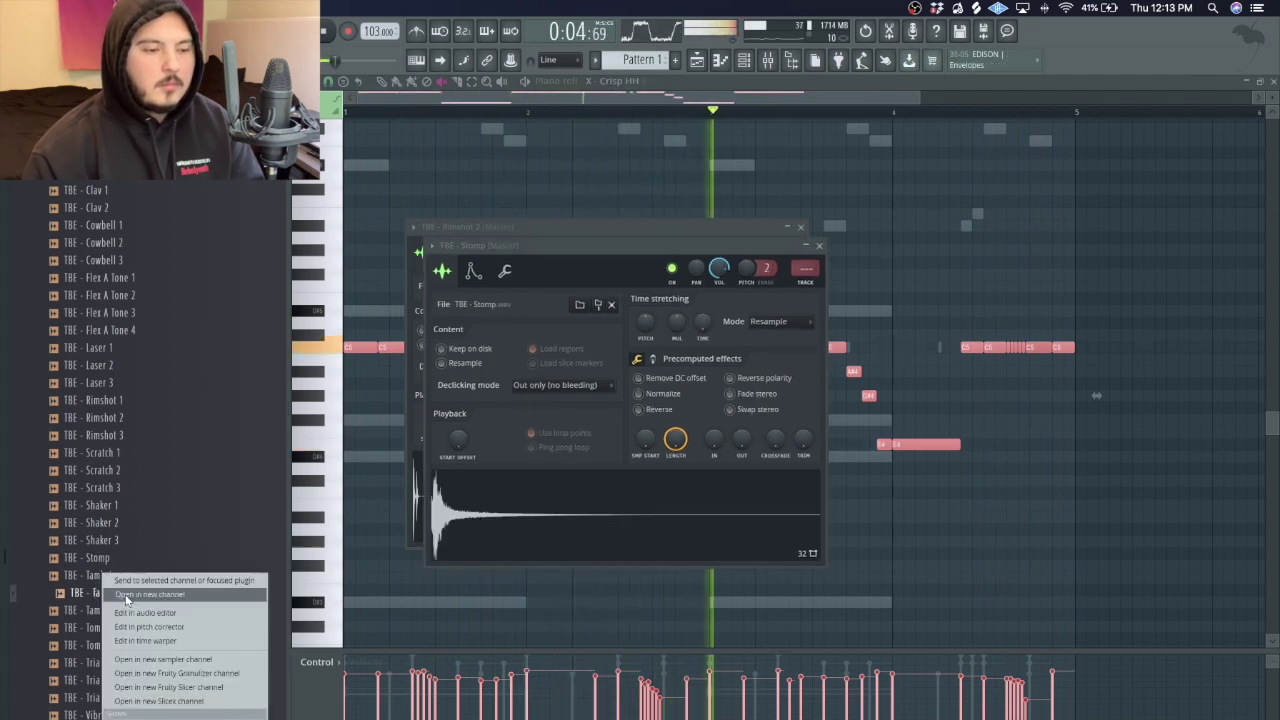
click(125, 596)
click(111, 681)
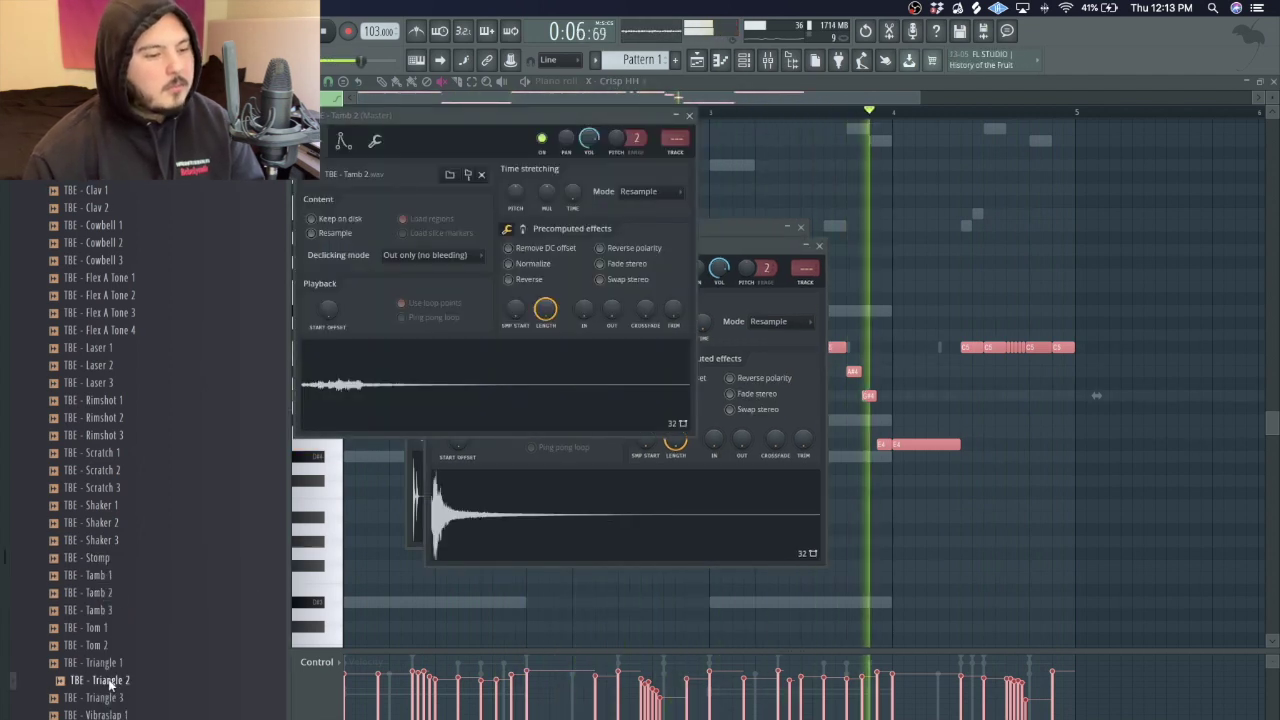
right_click(113, 681)
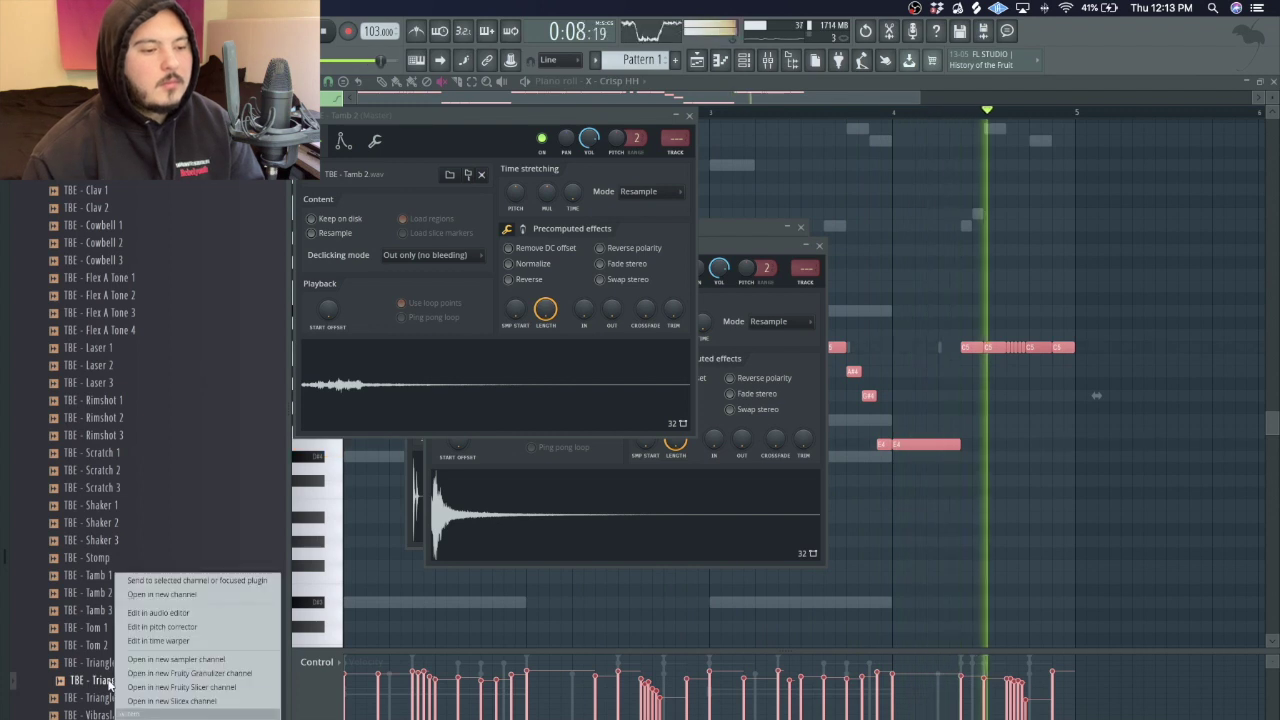
click(160, 594)
Audition the TBE - Wah 2 and TBE - Tamb 1 samples over the beat and stop playback
scroll(120, 590, down, 5)
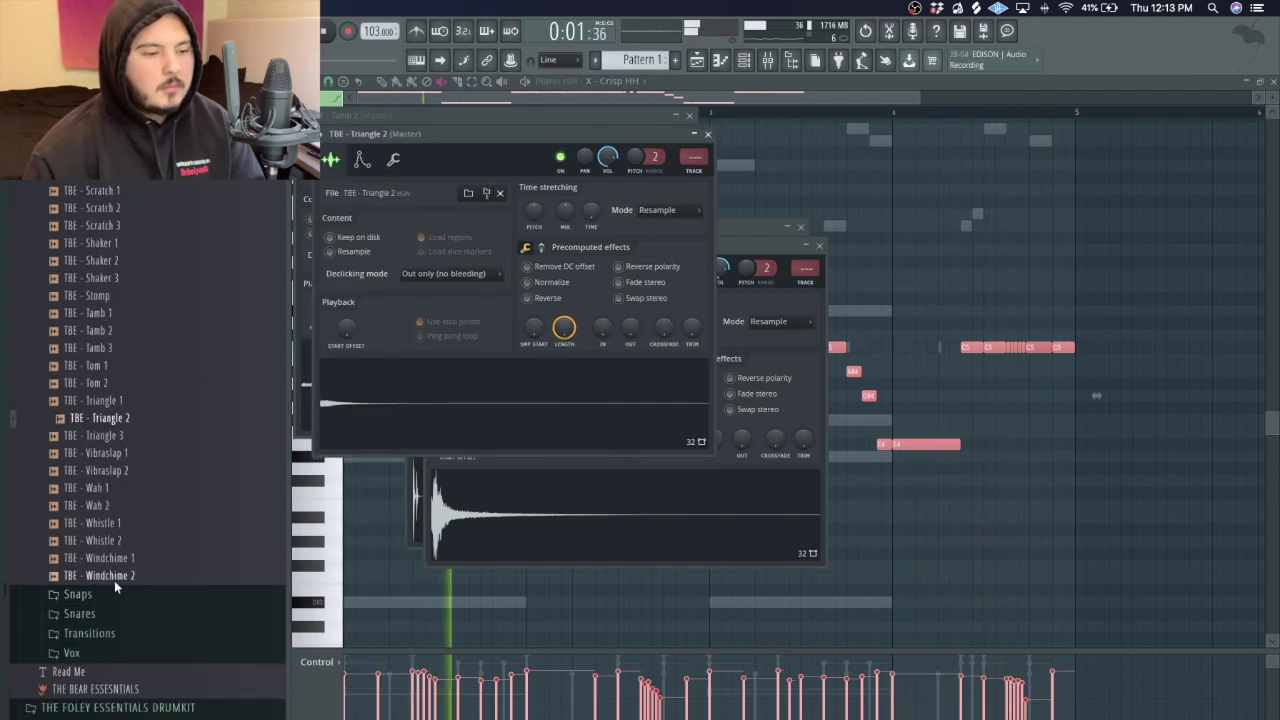
click(112, 505)
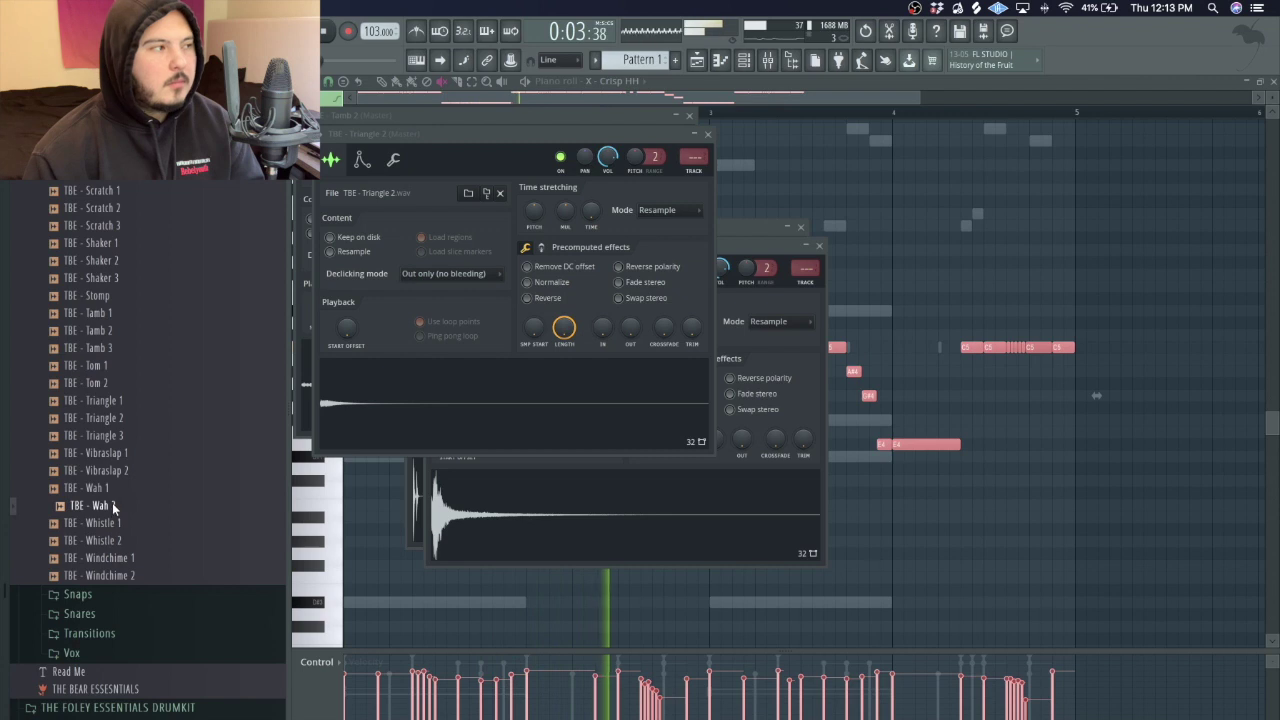
click(112, 313)
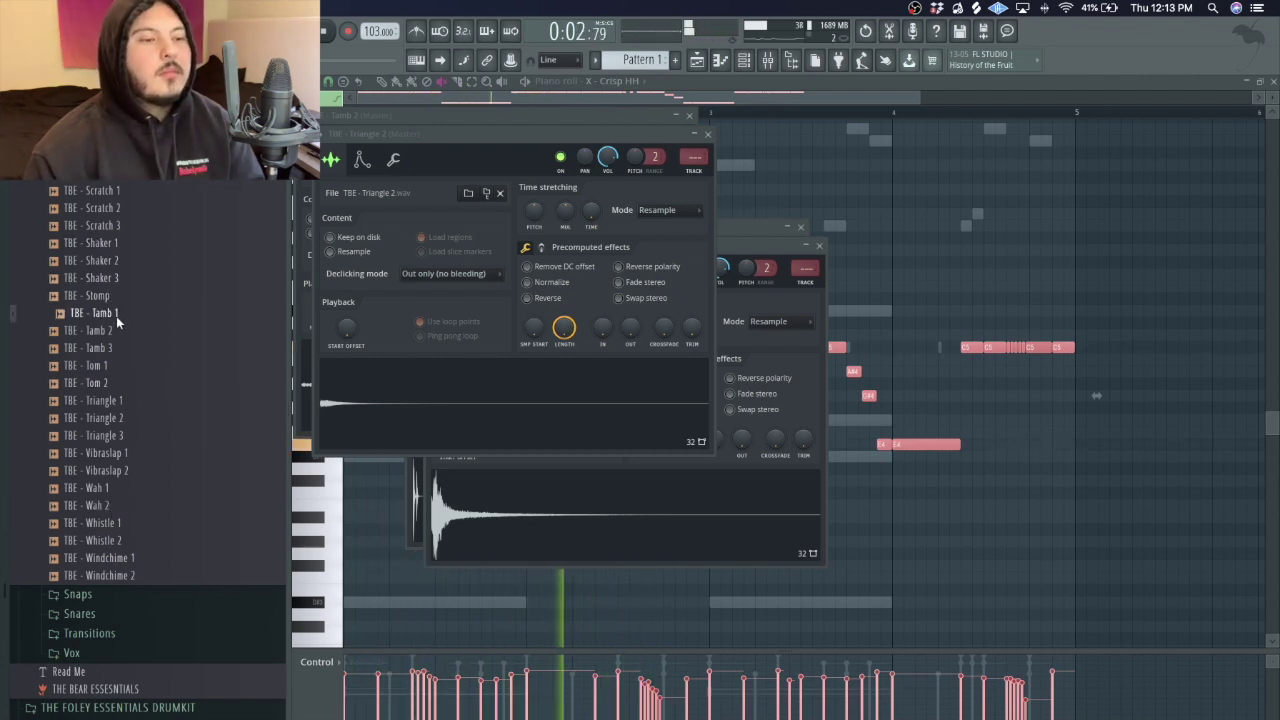
key(space)
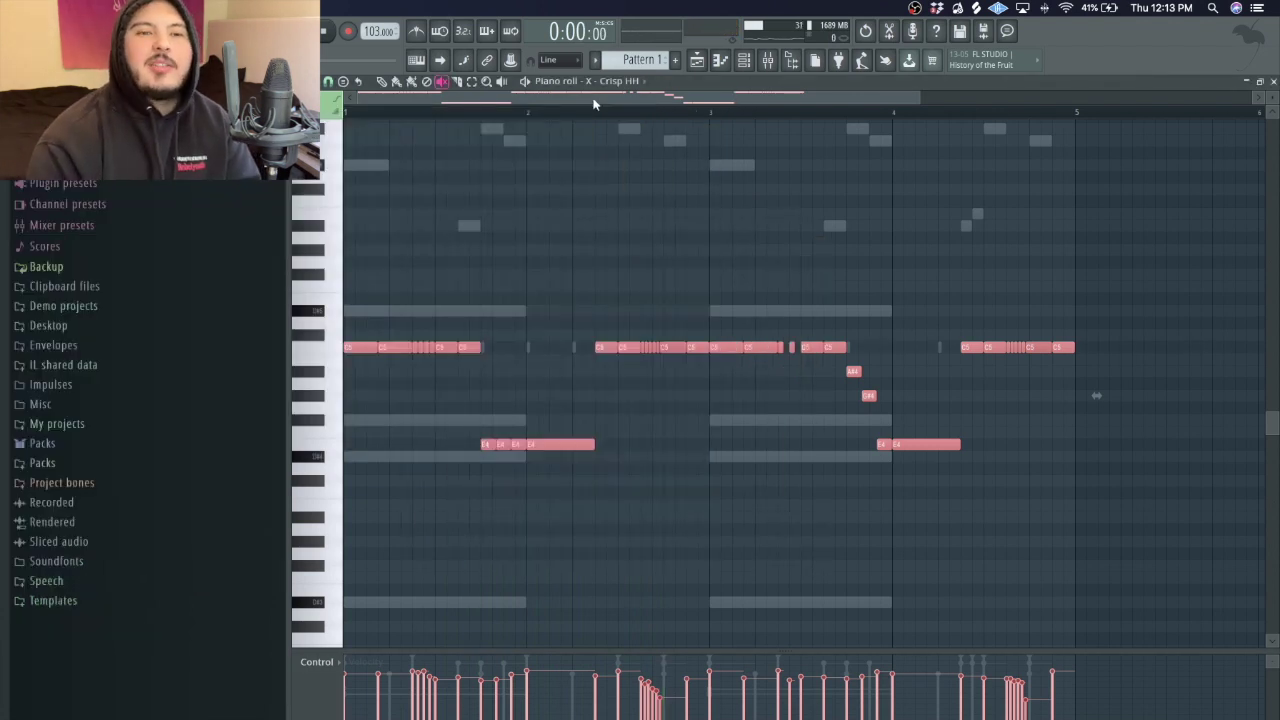
Increase the fade-out of the TBE - Stomp sample during playback and place a stomp on the channel's first step
key(F6)
key(space)
click(463, 345)
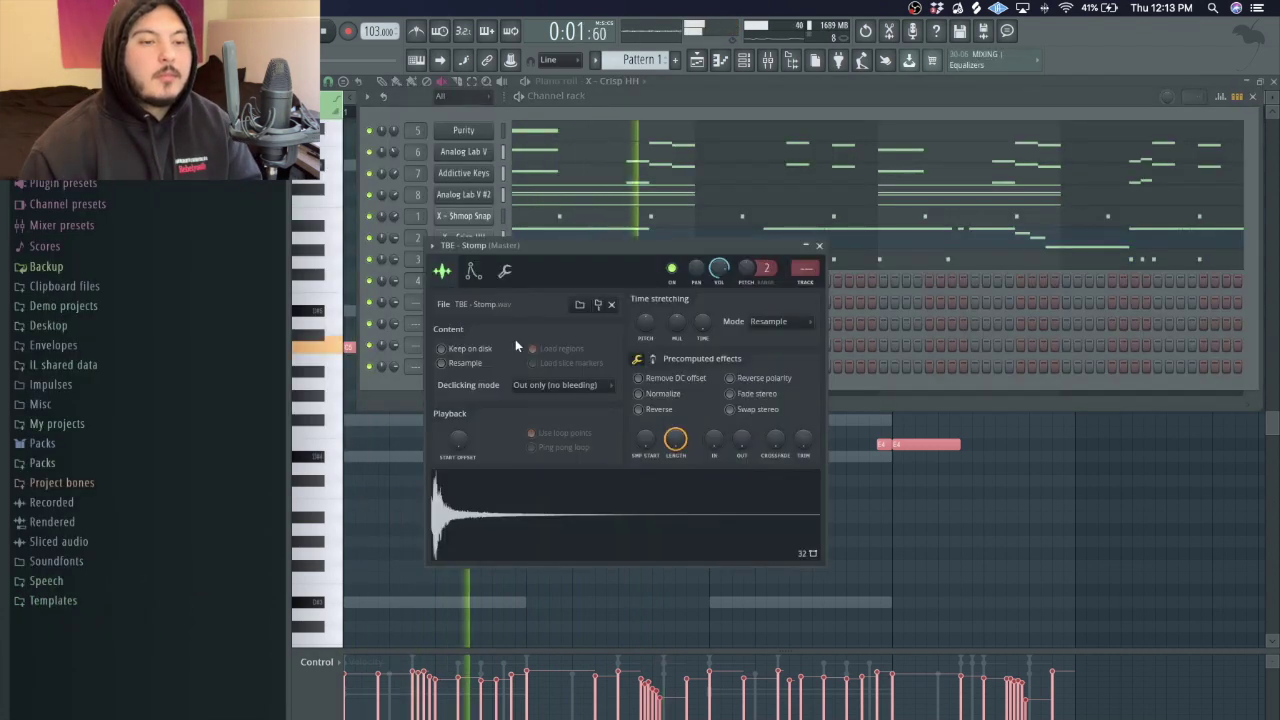
drag(745, 460, 743, 449)
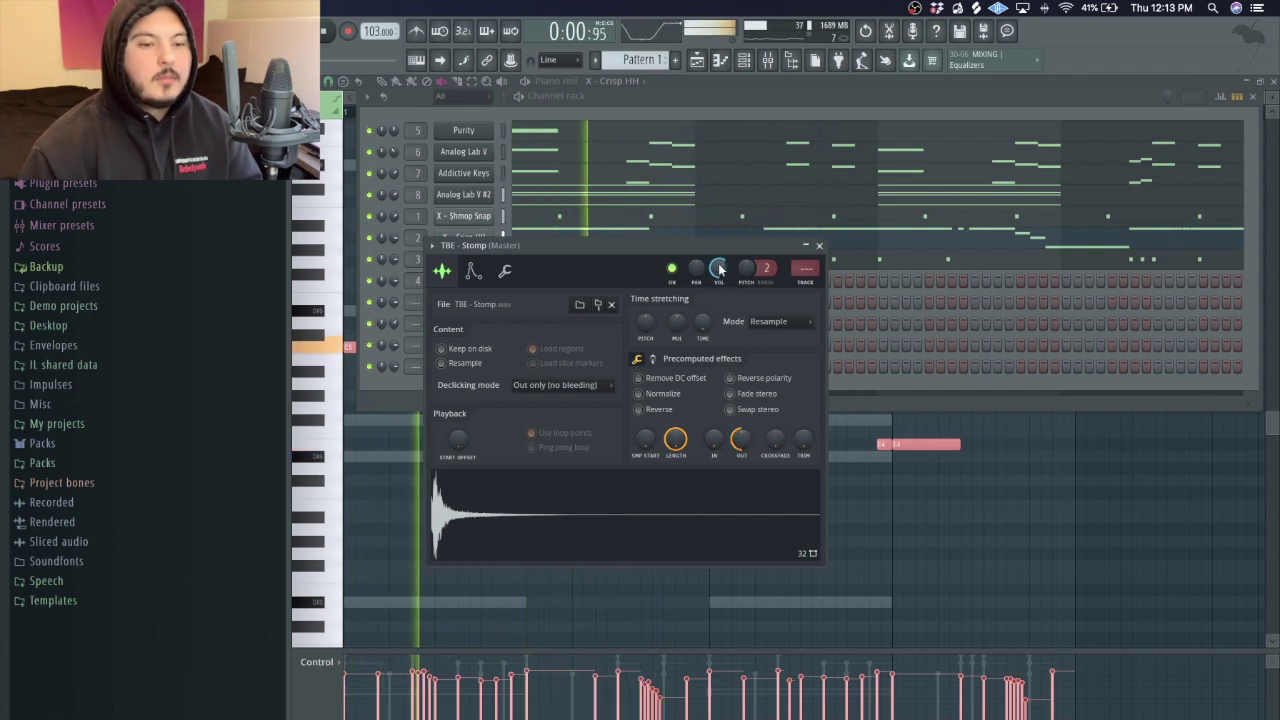
click(524, 109)
click(518, 324)
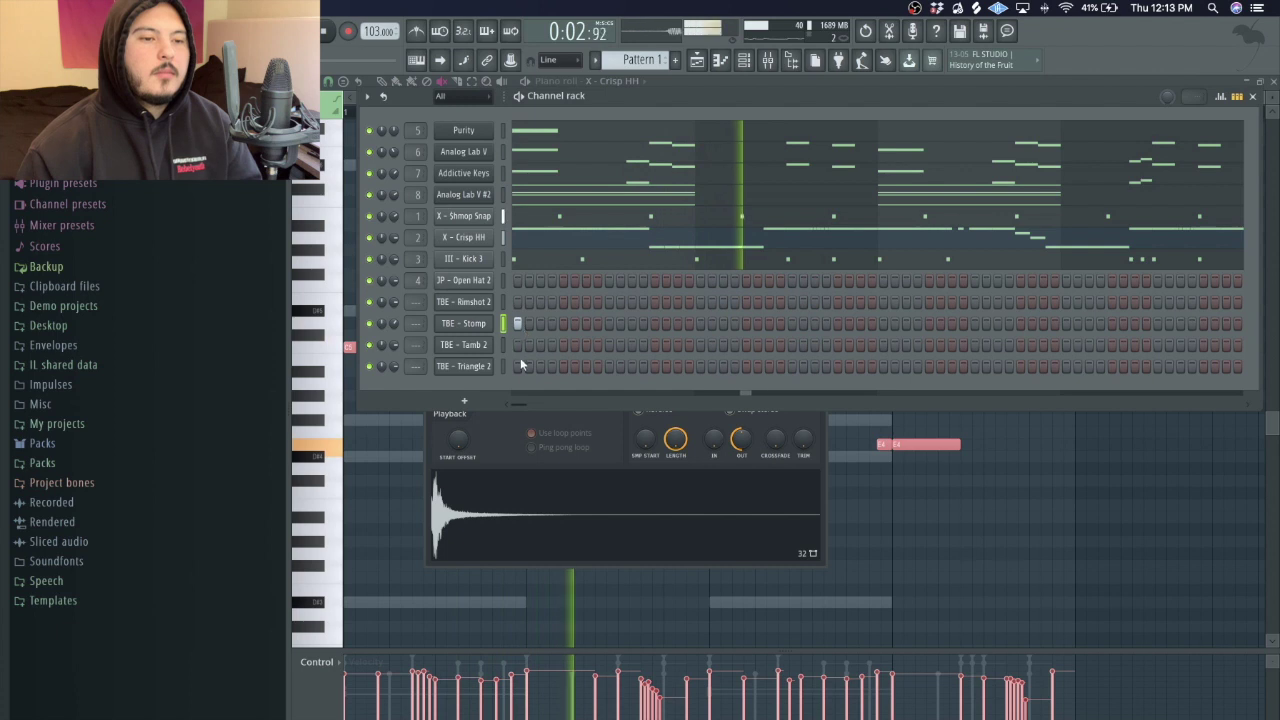
Open the TBE - Rimshot 2 notes, add two C5 hits between beats 1 and 2 of bar 2, and play the pattern
right_click(486, 300)
click(509, 305)
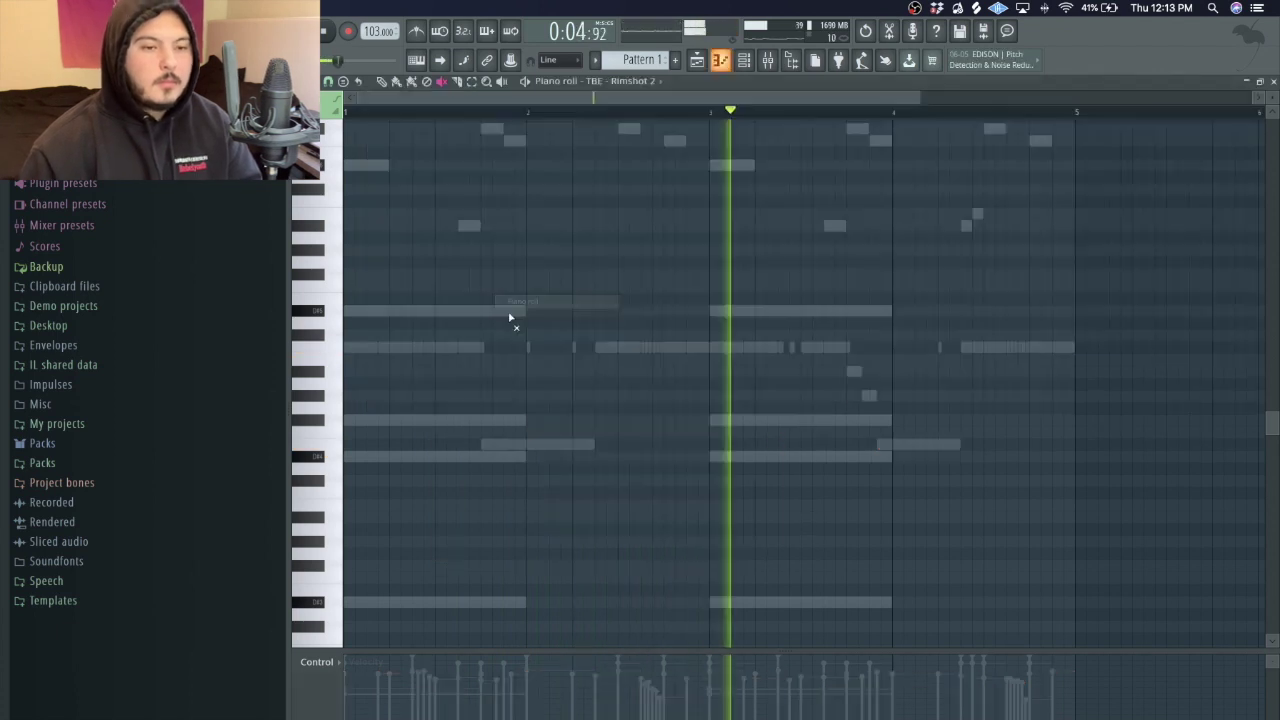
scroll(511, 443, up, 4)
key(space)
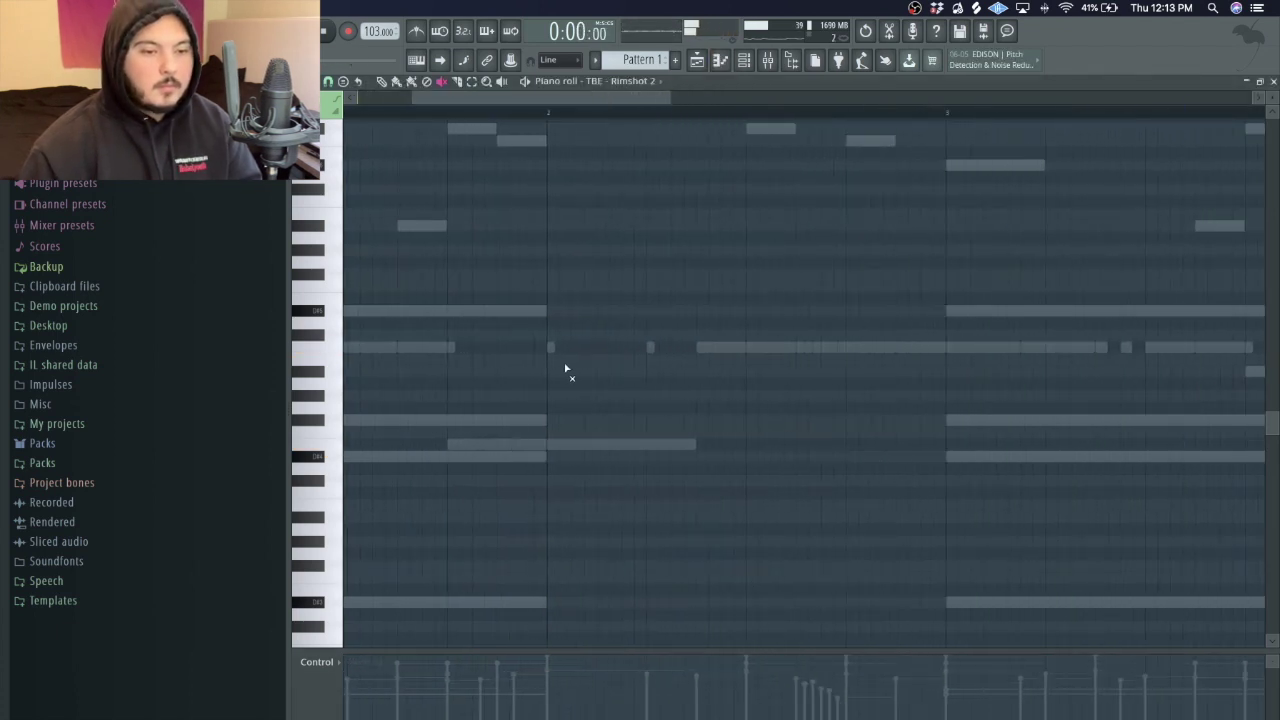
key(p)
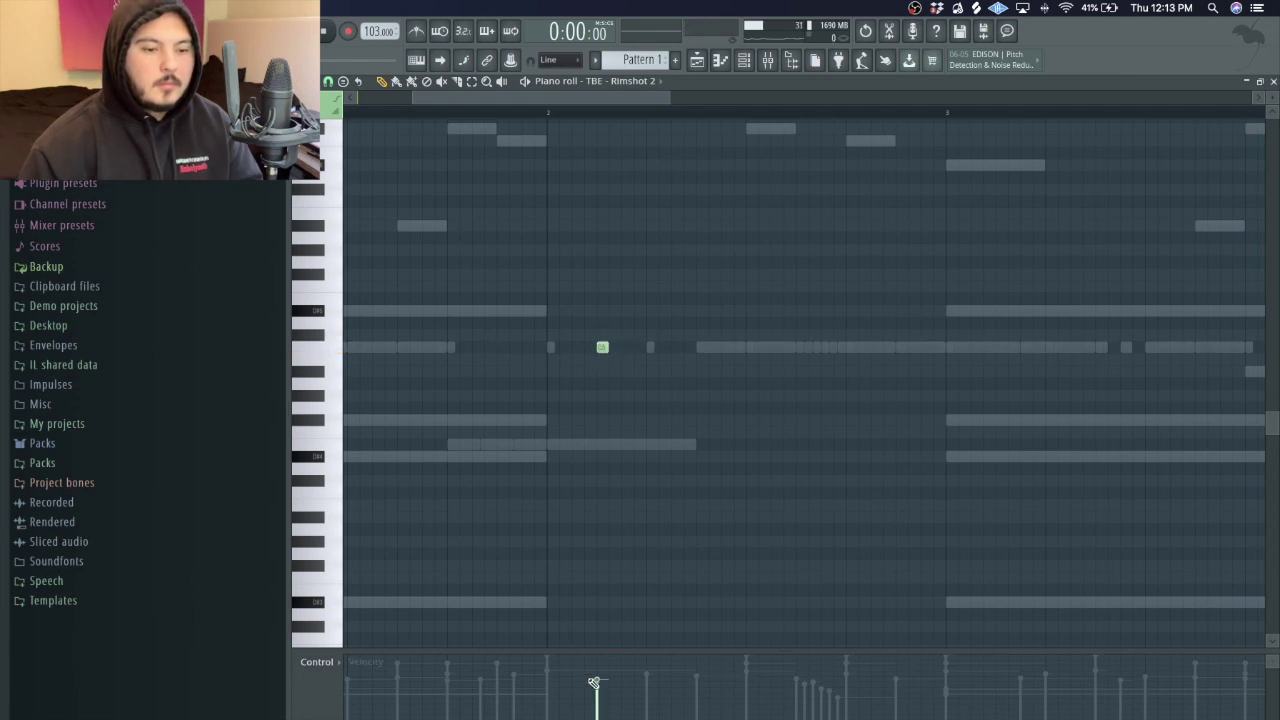
scroll(630, 360, up, 4)
key(space)
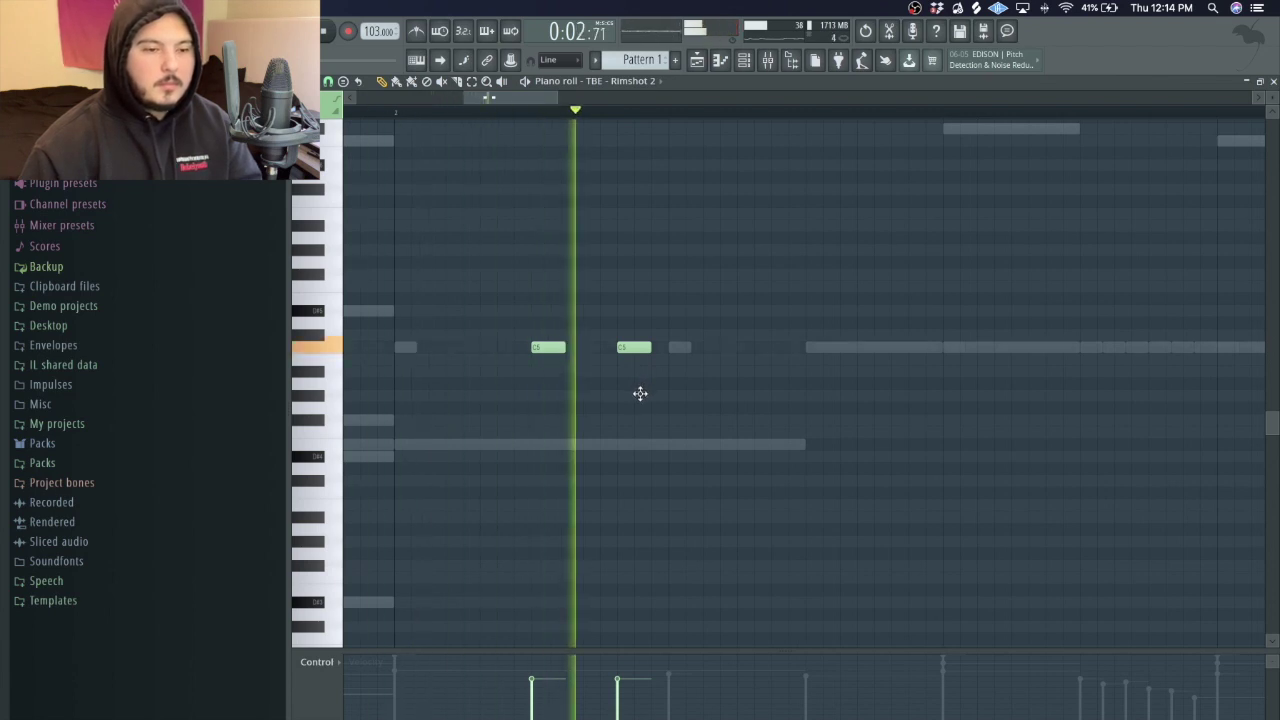
Set the piano roll snap to 1/2 step and replace the second rimshot with a C5 three quarters of a beat into bar 2
key(space)
click(344, 84)
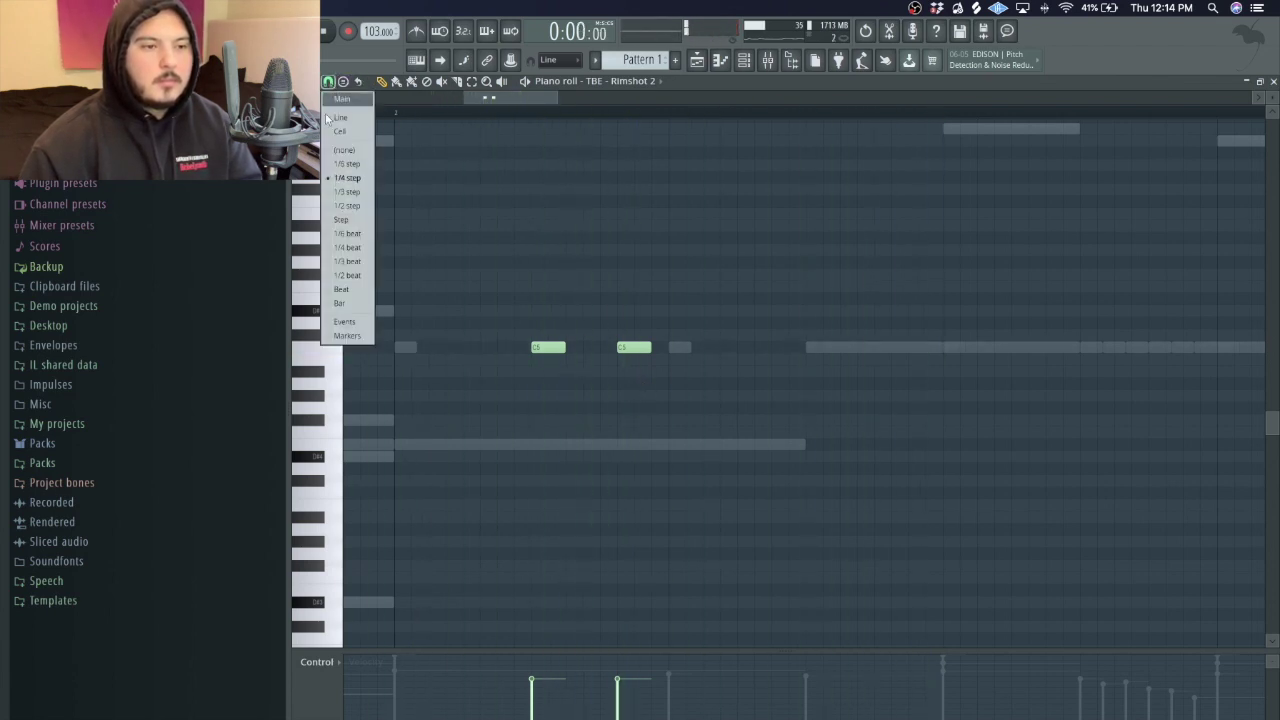
click(340, 206)
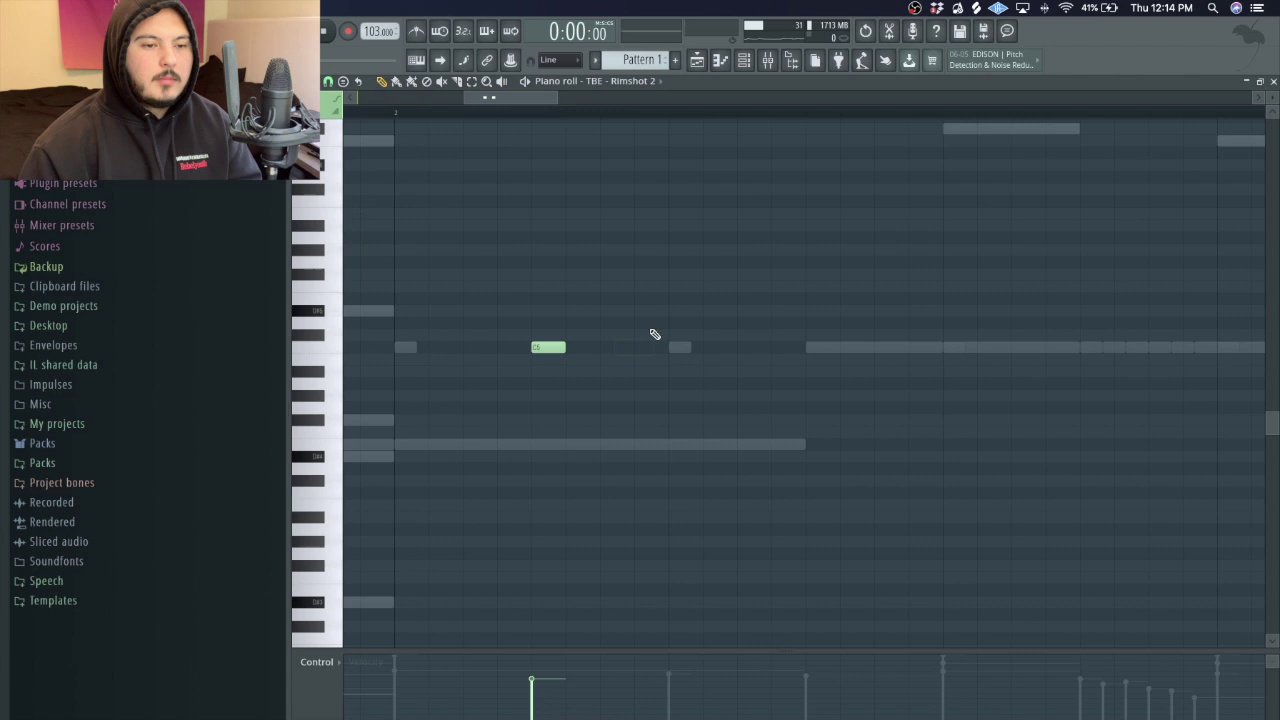
click(594, 358)
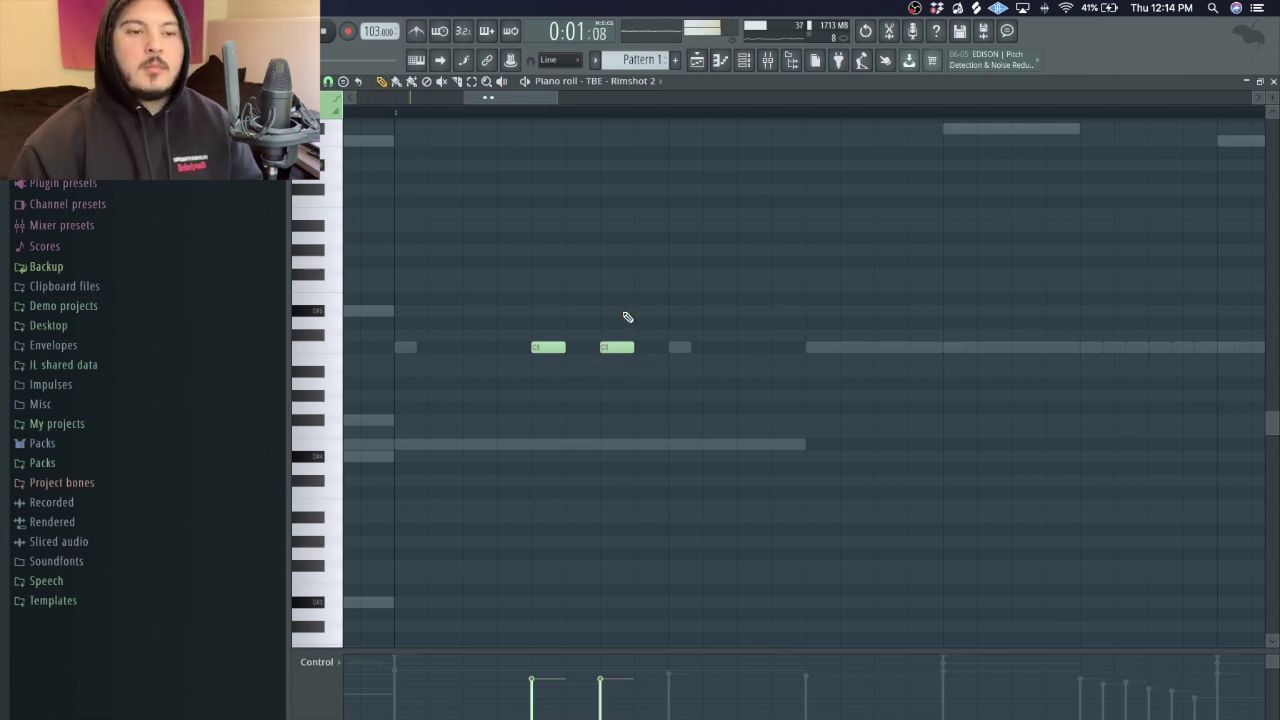
scroll(626, 320, down, 2)
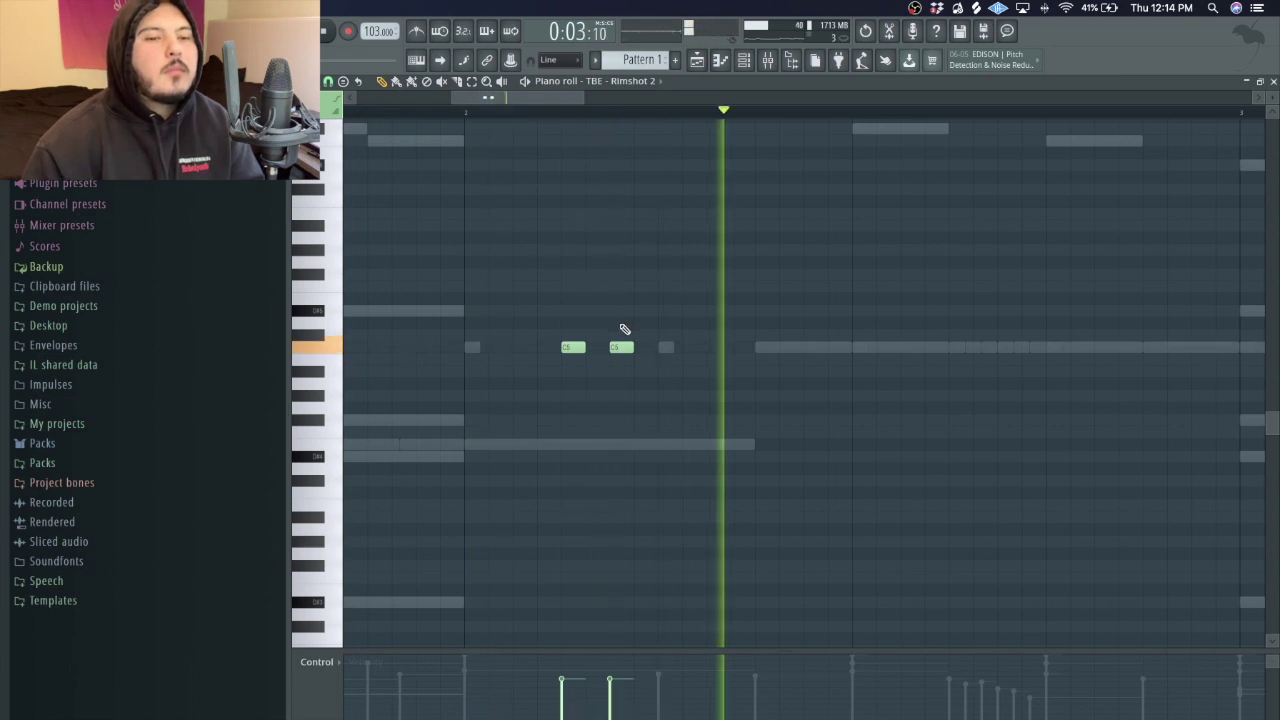
Delete the first rimshot in bar 2 and add a C5 rimshot halfway between beats 2 and 3
right_click(574, 348)
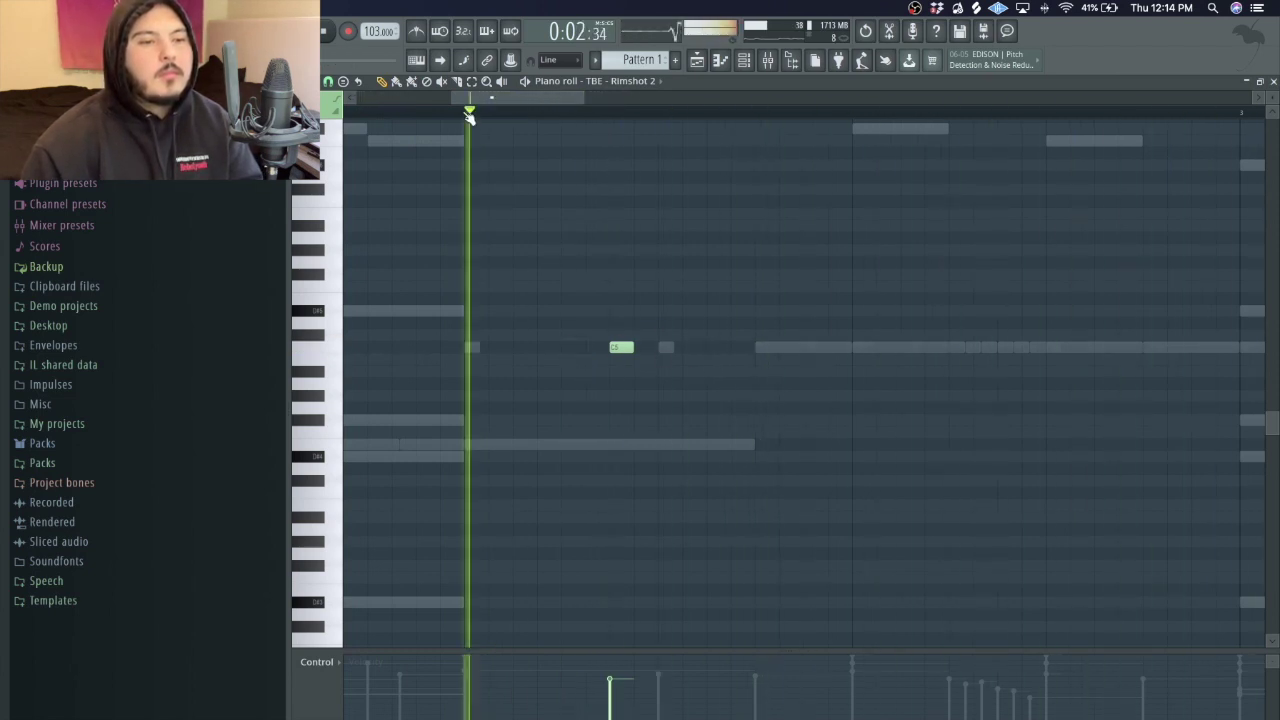
click(757, 348)
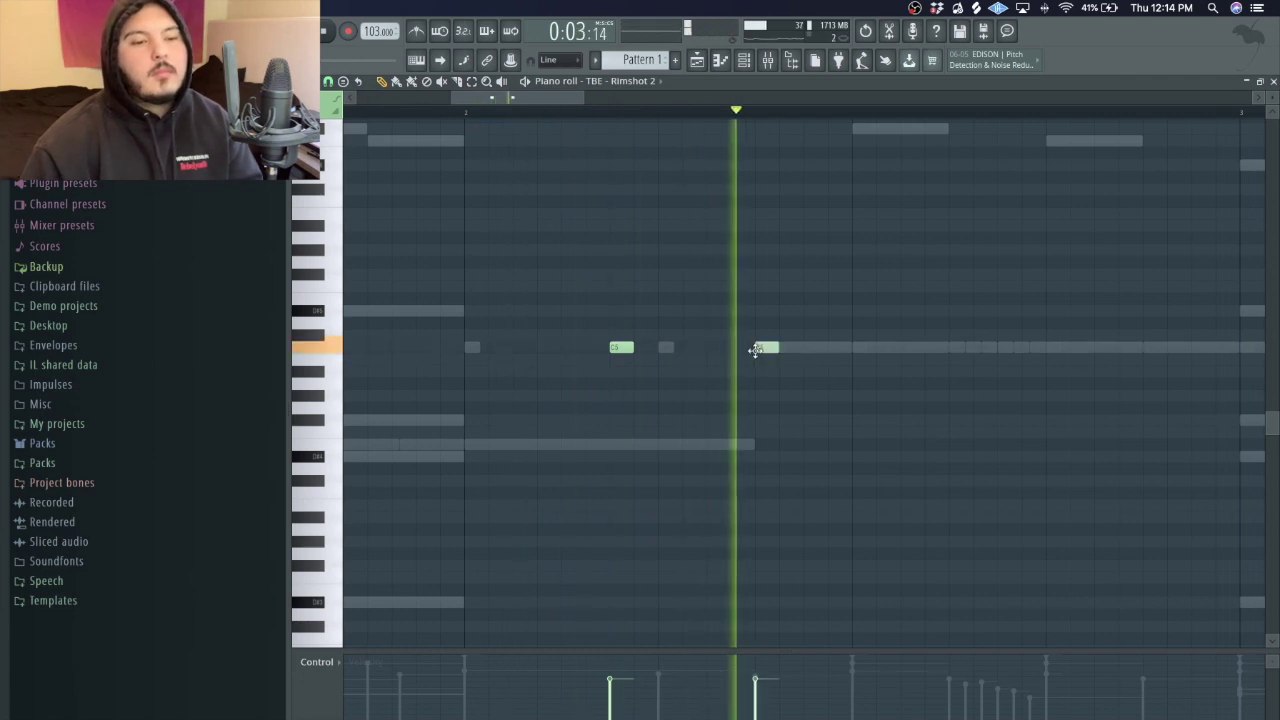
ctrl+scroll(710, 405, down, 5)
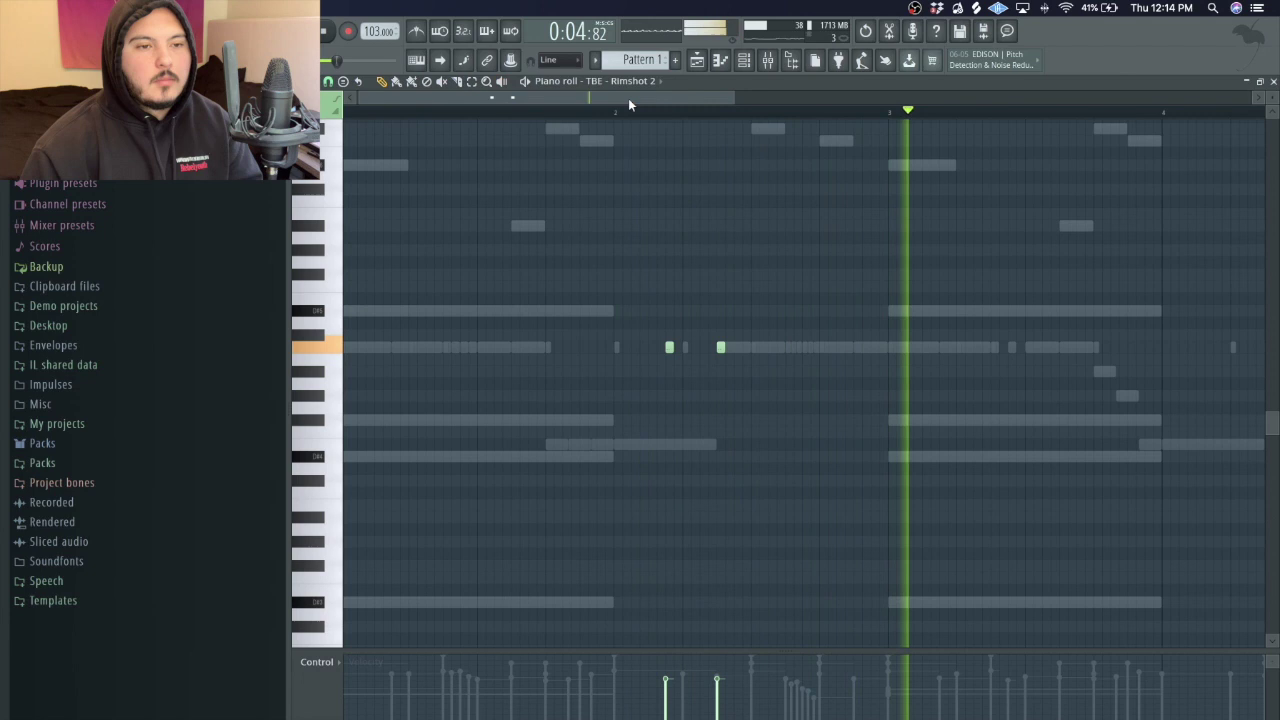
Switch the piano roll to TBE - Tamb 2 and add a C5 hit on beat 3 of bar 2
click(648, 82)
click(637, 247)
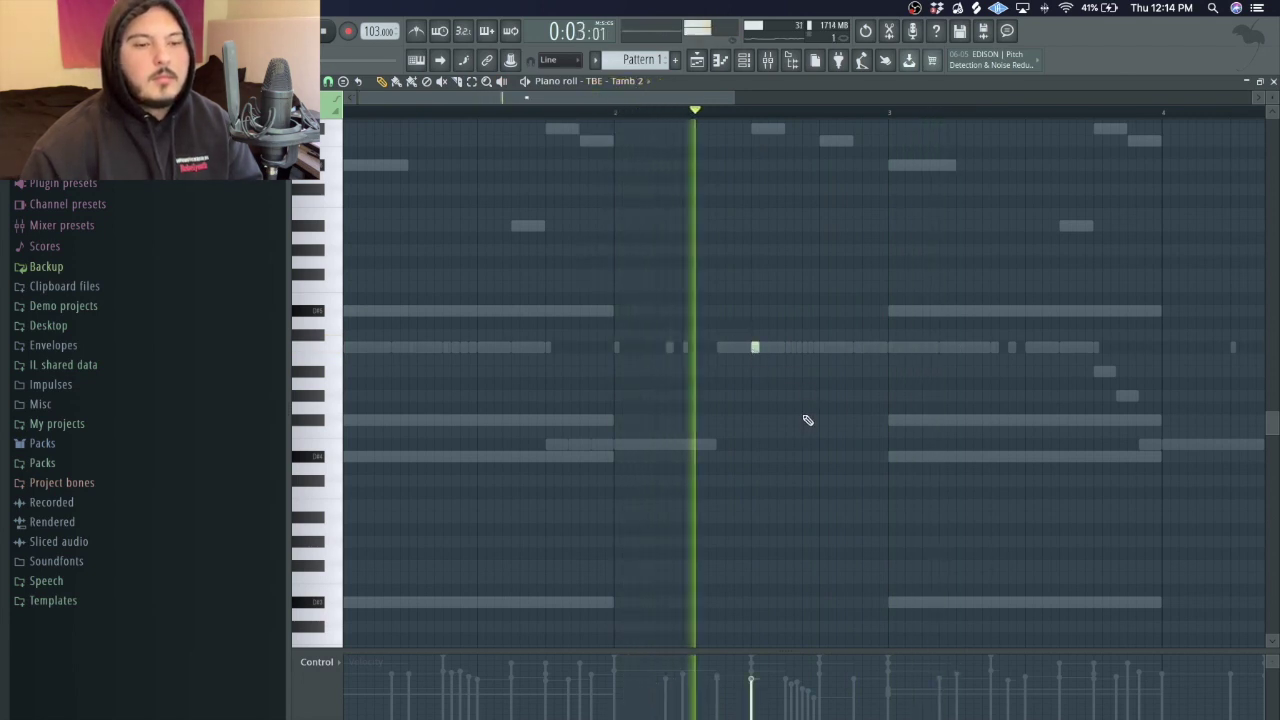
scroll(813, 422, down, 2)
scroll(813, 422, down, 1)
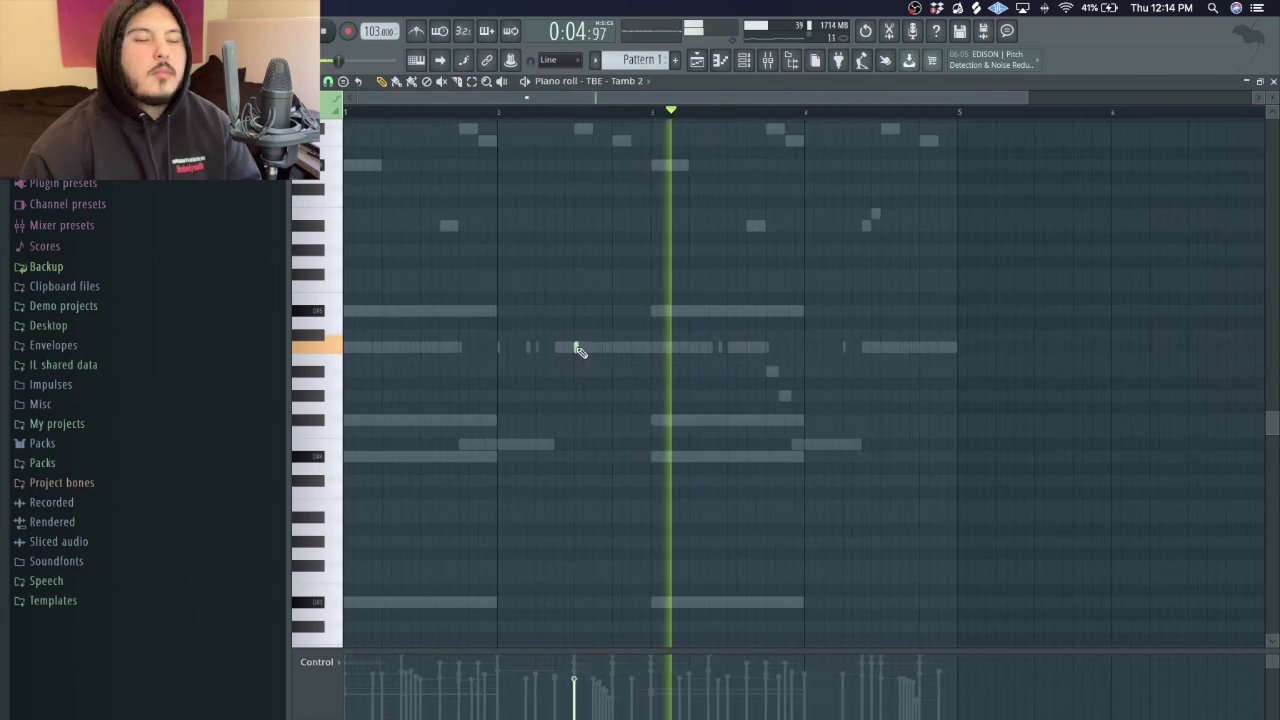
Clone the TBE - Stomp channel, then shorten the copy's sample length and raise its fade-out
click(744, 61)
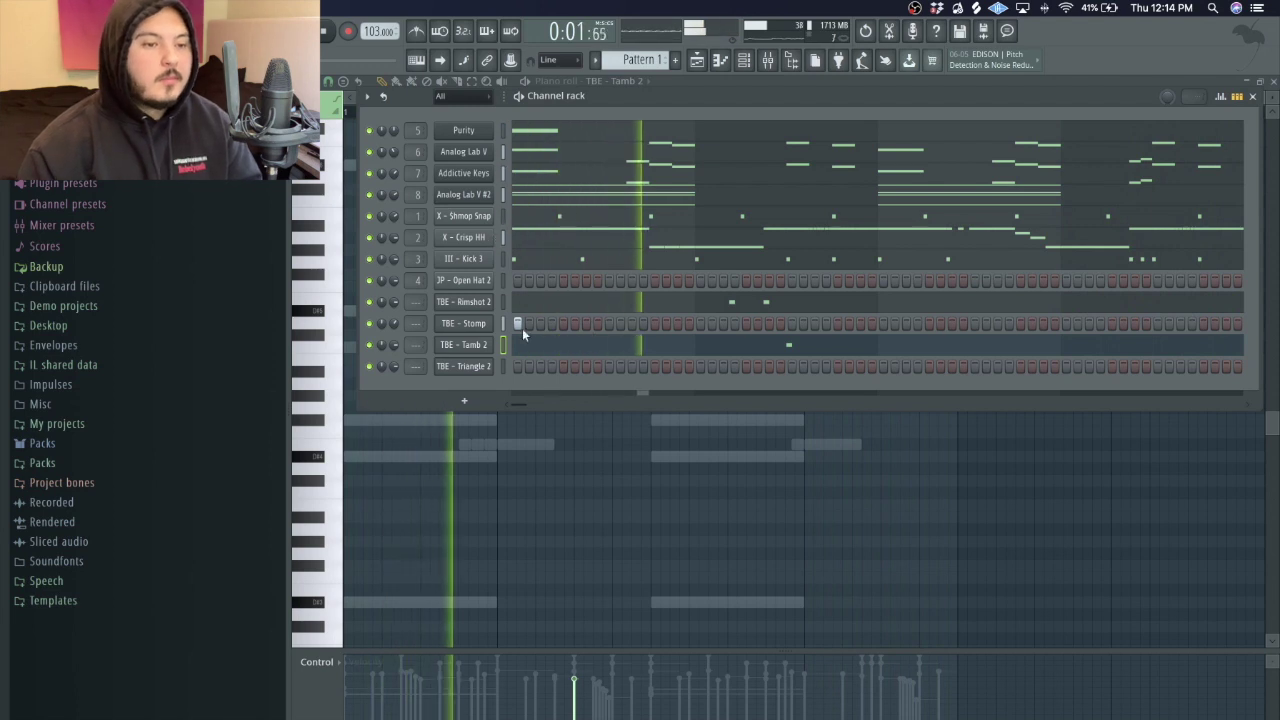
right_click(490, 323)
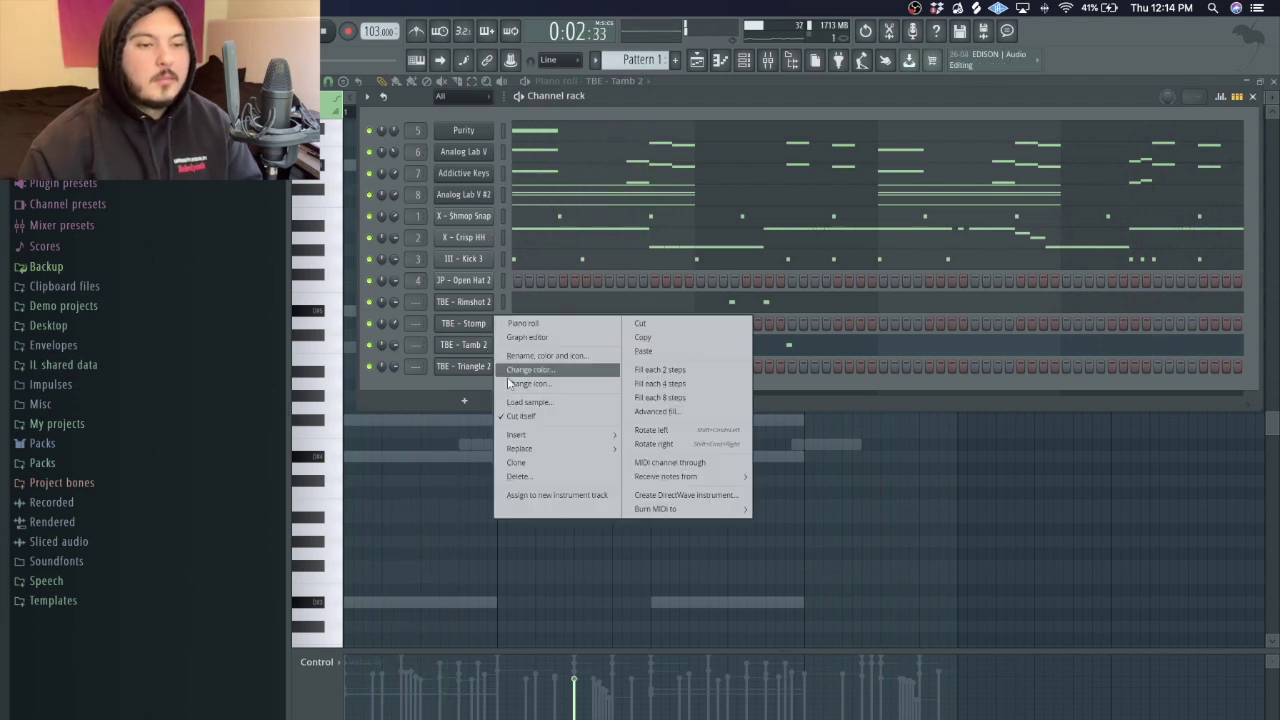
click(530, 462)
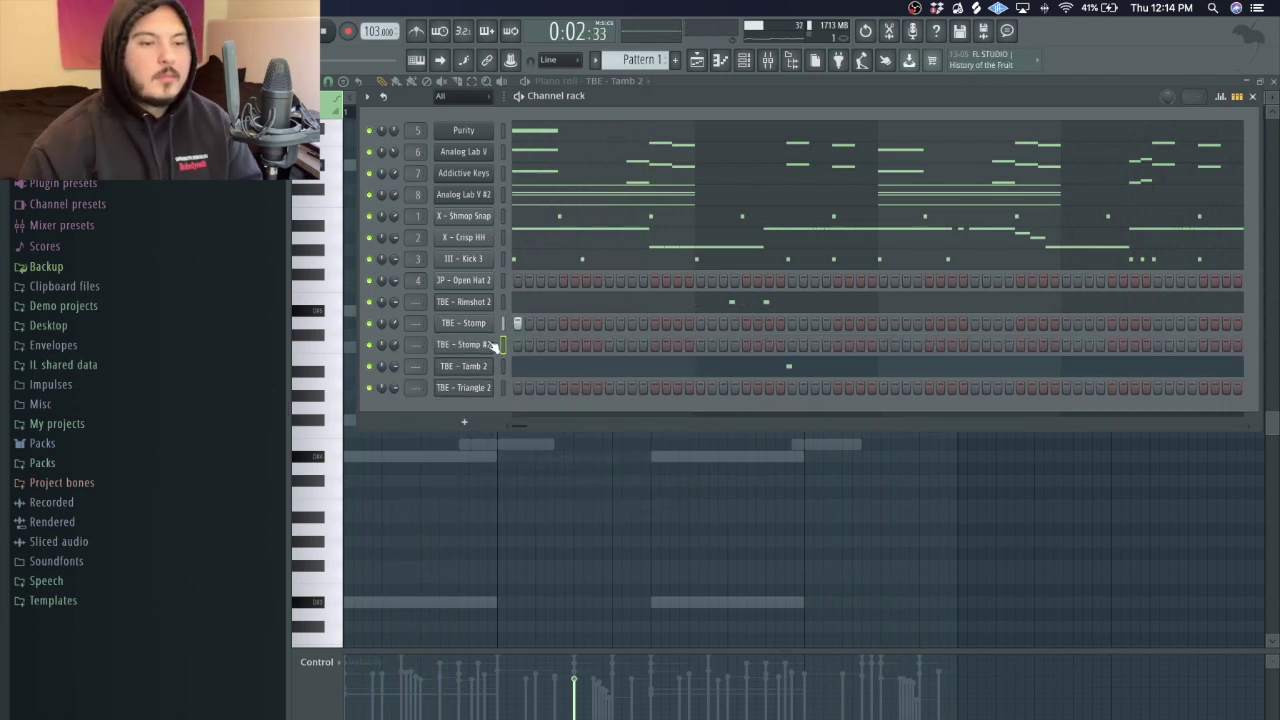
click(490, 344)
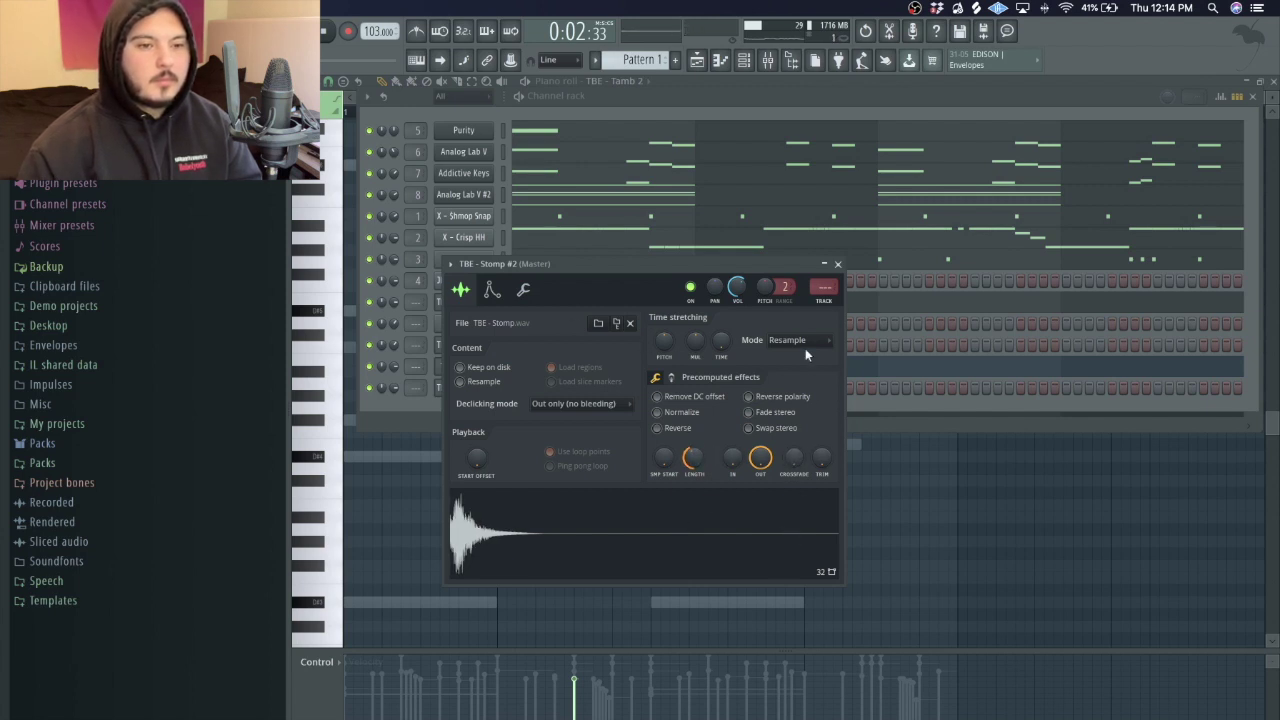
Open the TBE - Stomp #2 channel's piano roll and add C5 hits on beats 3 and 4 of bar 2
click(838, 266)
right_click(479, 352)
click(545, 344)
key(space)
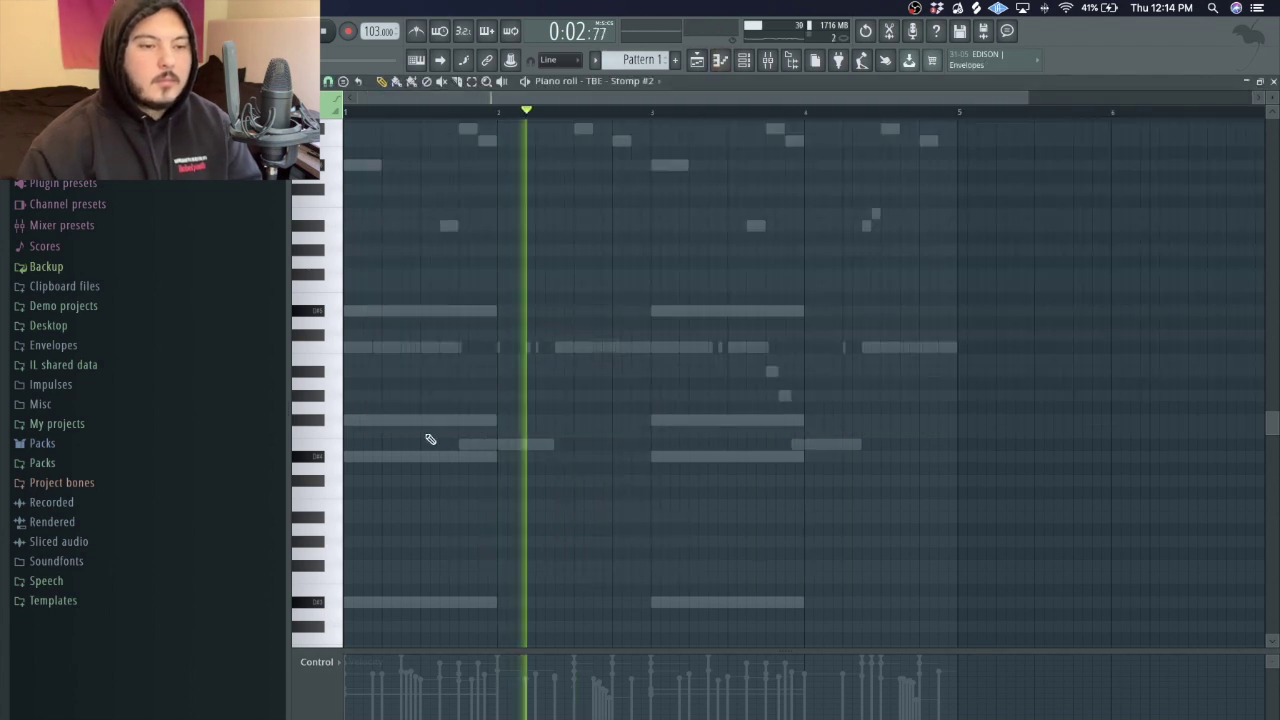
key(space)
key(space)
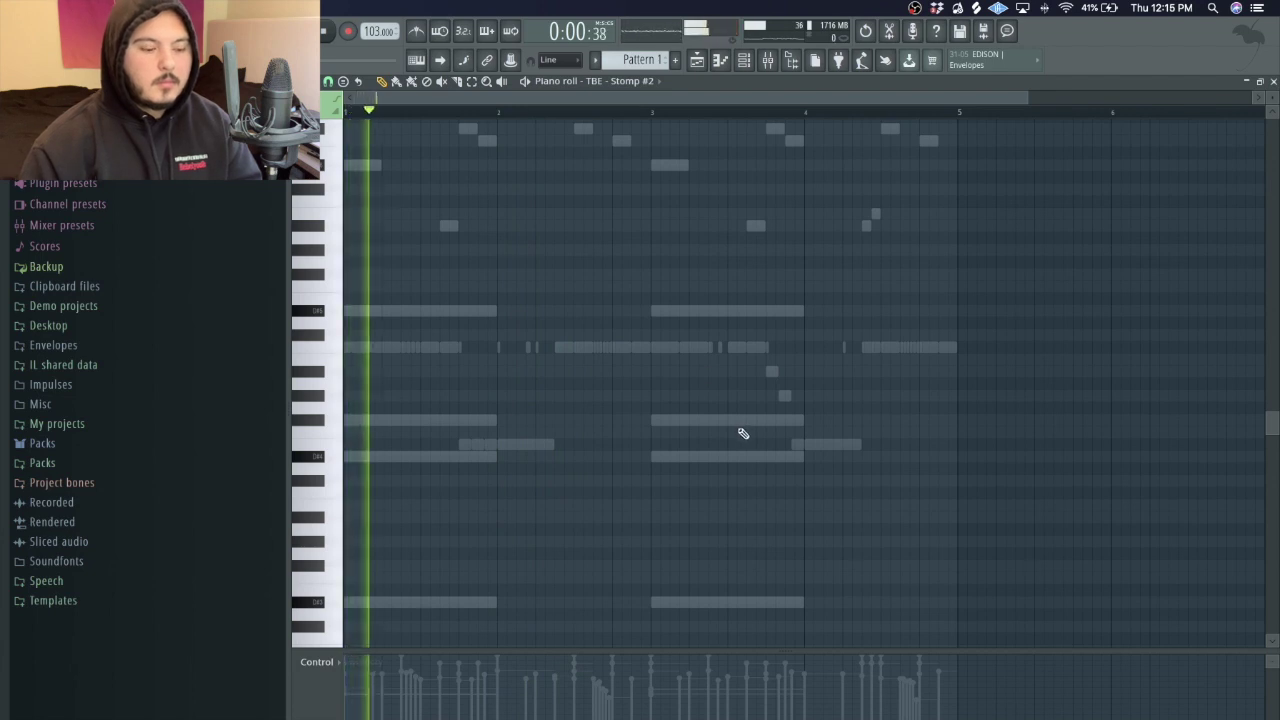
ctrl+scroll(568, 458, up, 3)
ctrl+scroll(568, 458, up, 1)
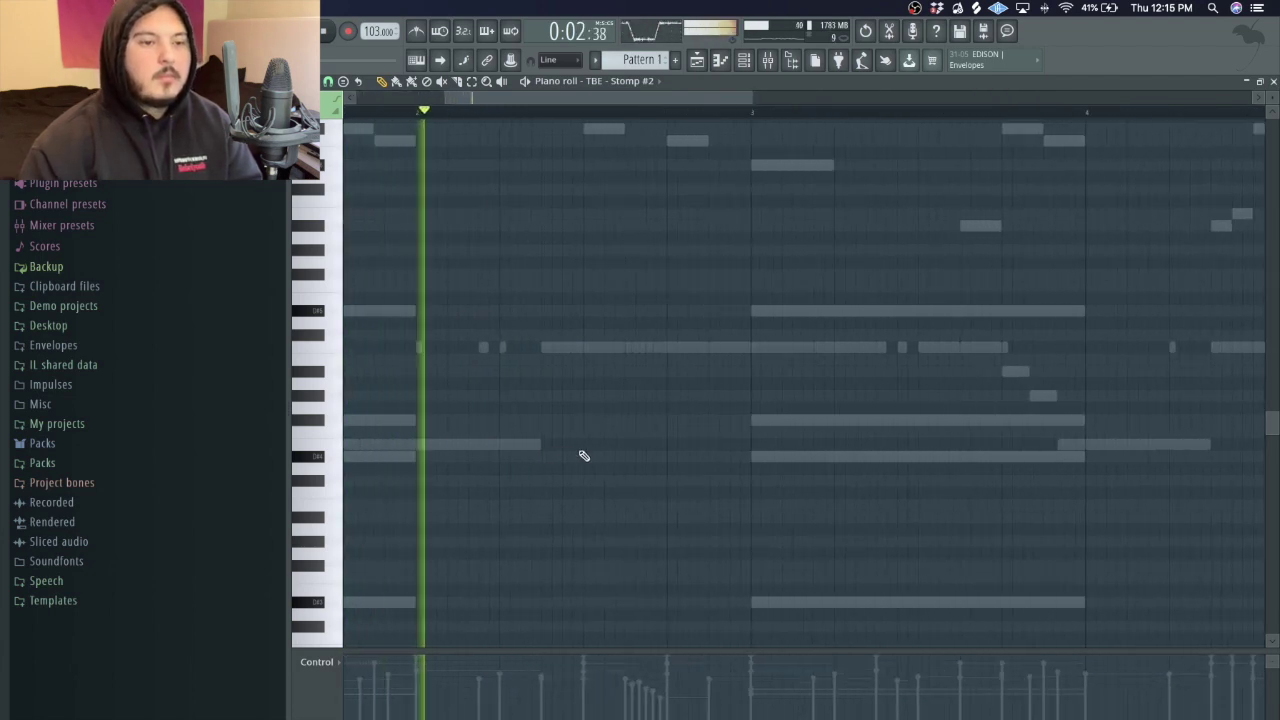
key(space)
click(588, 347)
ctrl+scroll(683, 363, up, 3)
ctrl+scroll(680, 368, down, 3)
key(space)
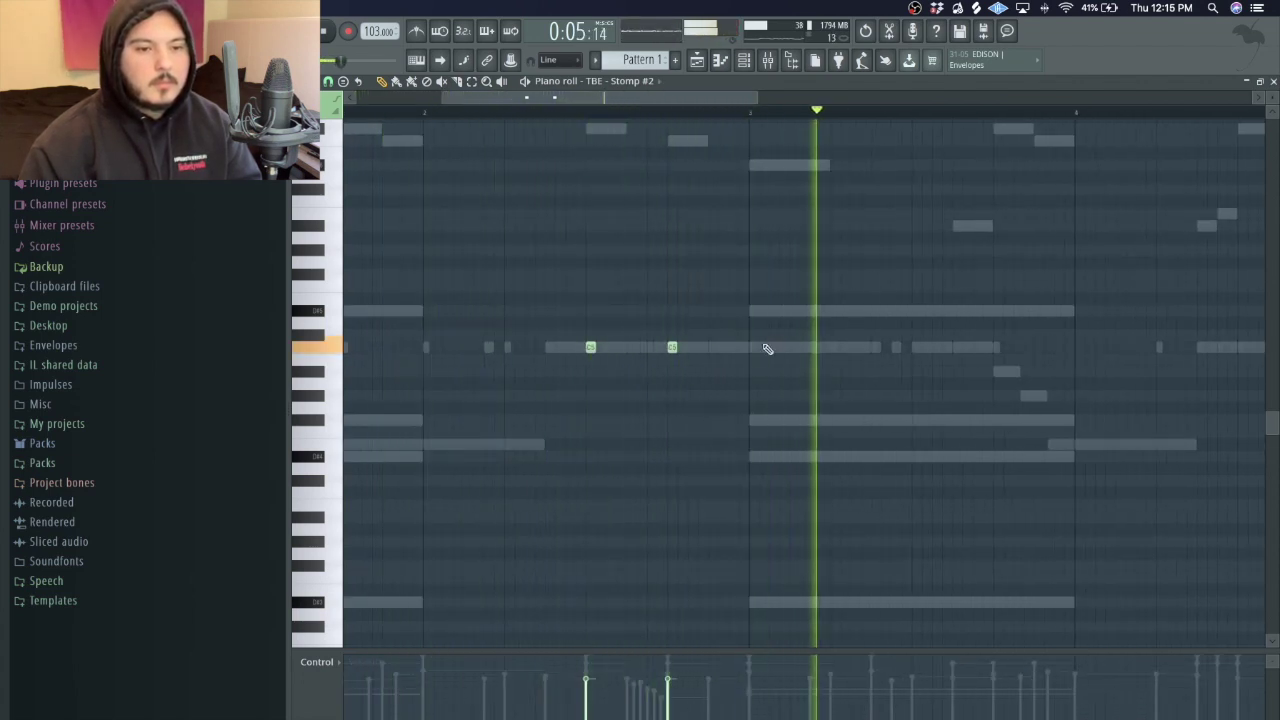
key(space)
Switch the piano roll to TBE - Stomp and add a C5 hit at the start of bar 3
click(610, 81)
click(618, 245)
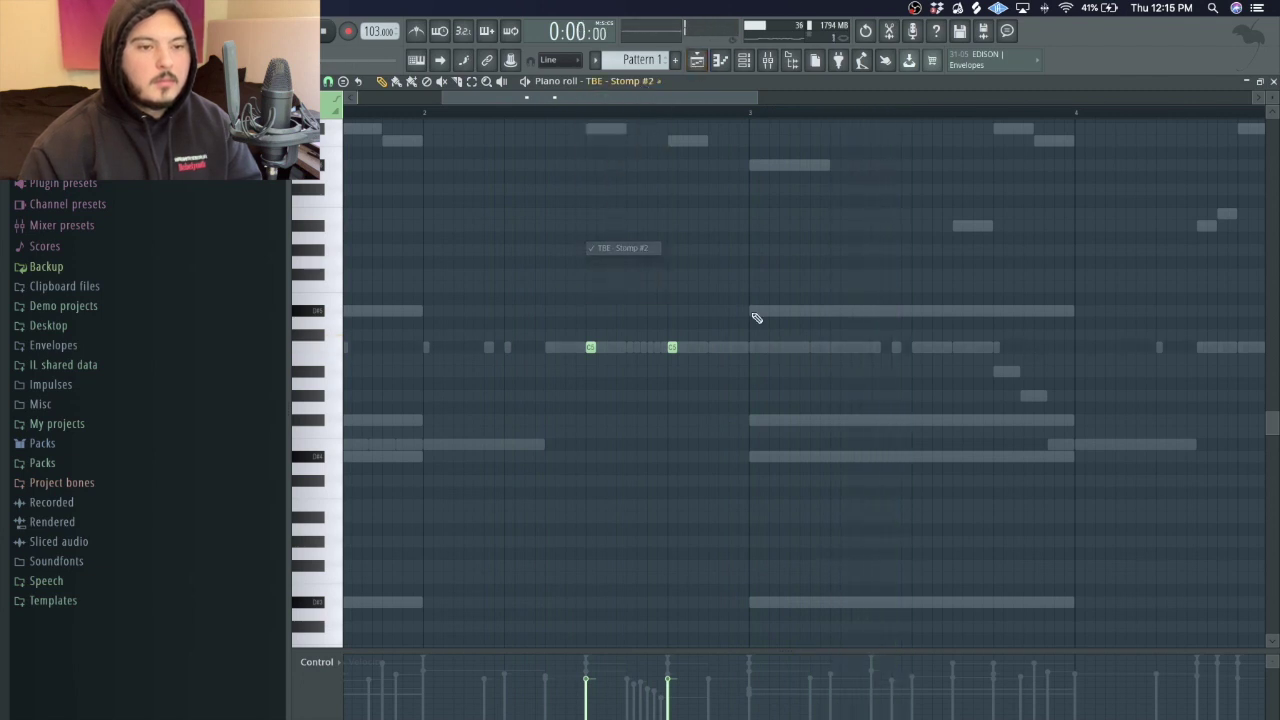
click(639, 84)
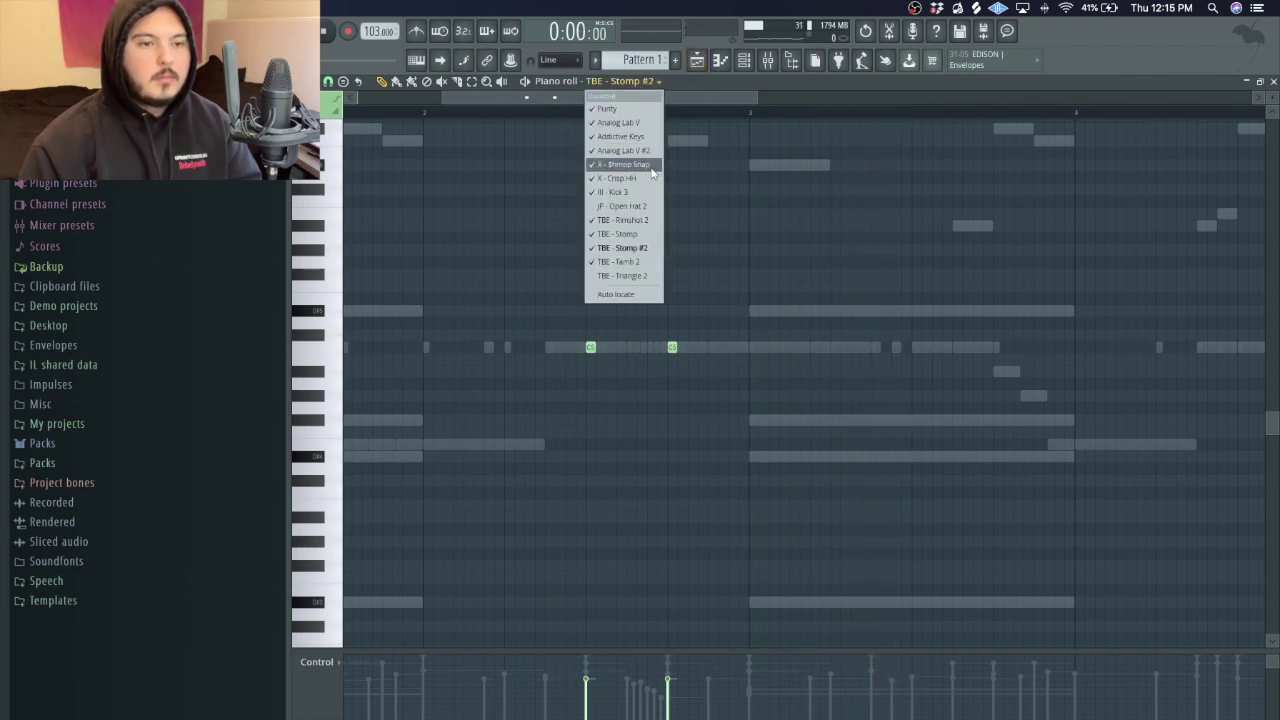
click(622, 236)
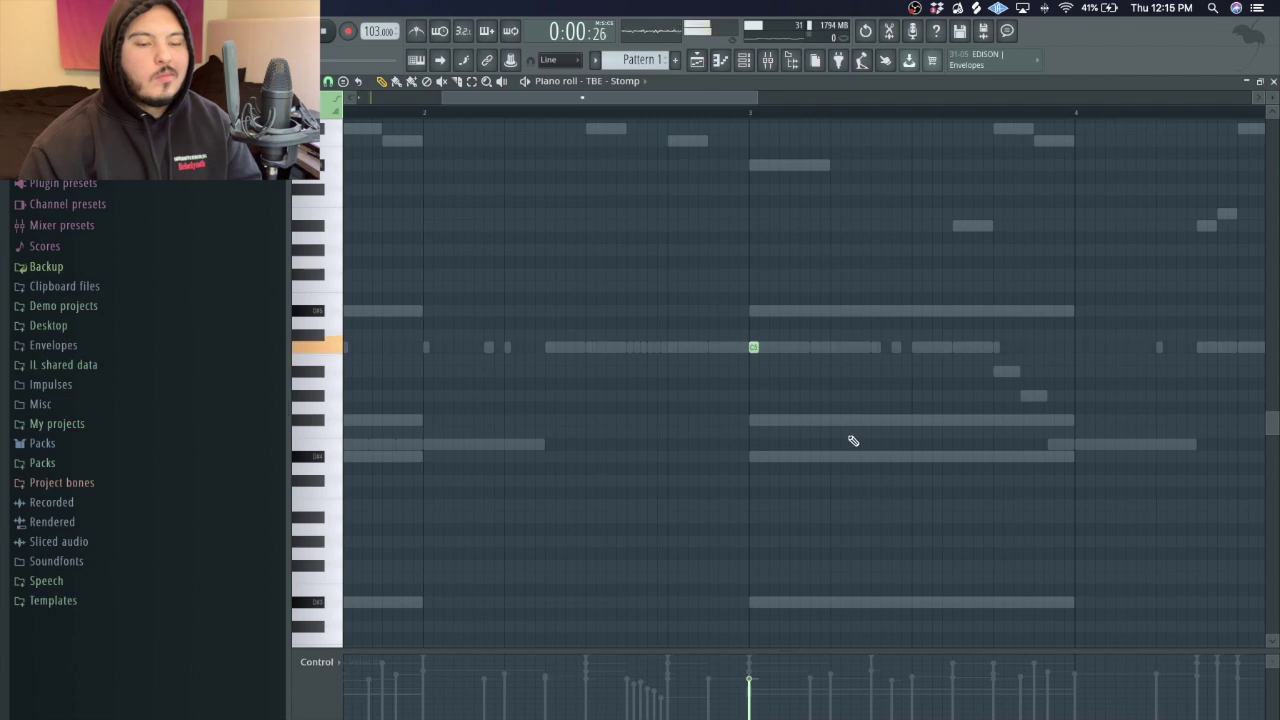
Switch the piano roll back to TBE - Stomp #2 and add C5 hits on beats 3 and 4 of bar 4
click(628, 84)
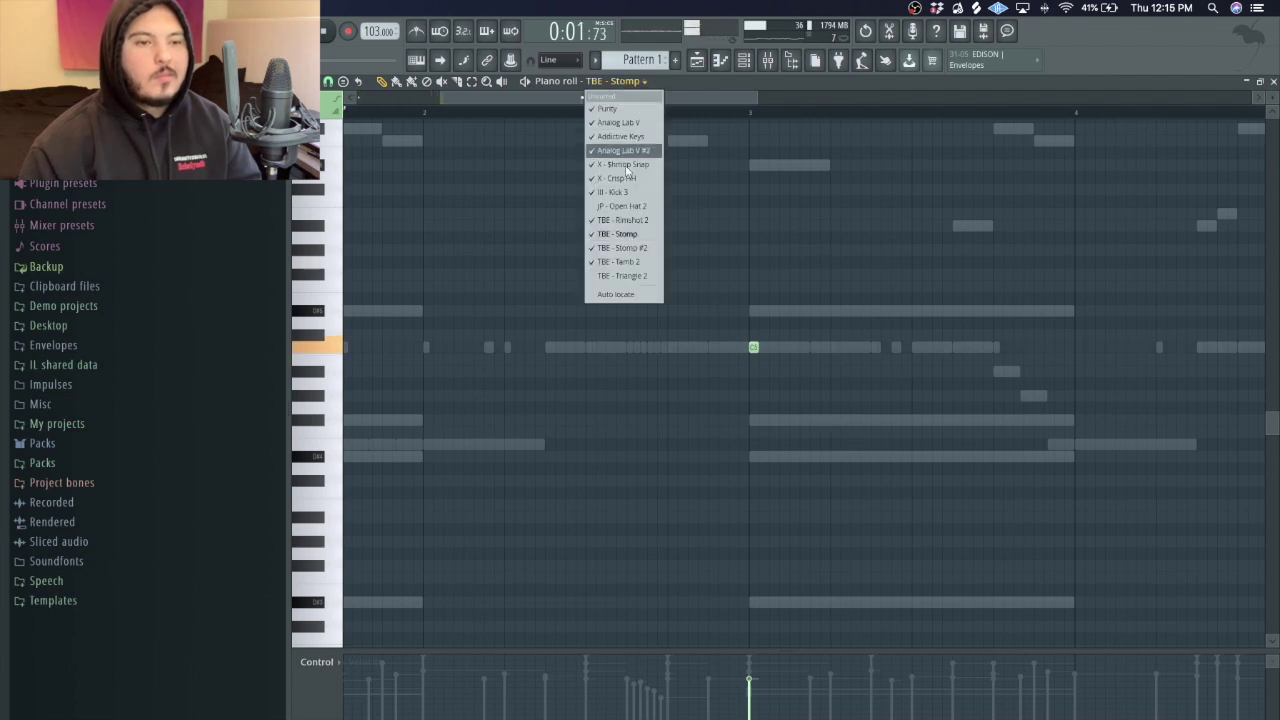
click(620, 247)
scroll(735, 383, up, 2)
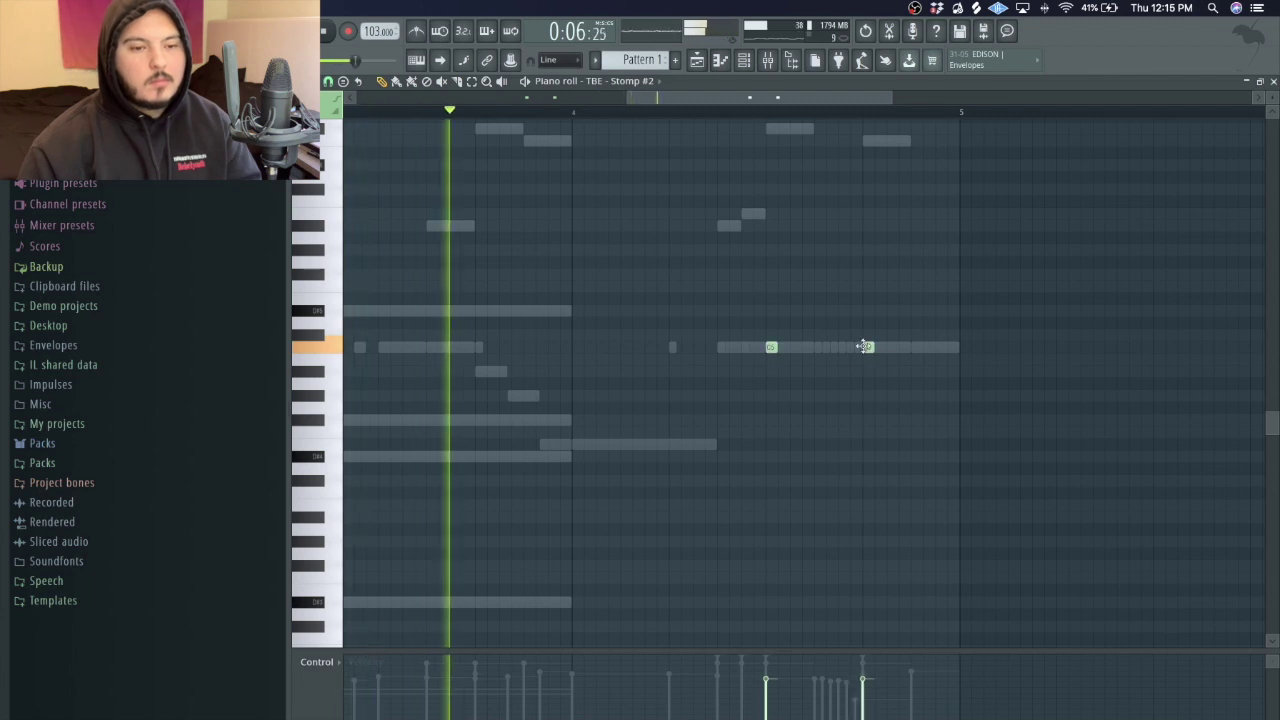
click(869, 347)
scroll(934, 388, down, 3)
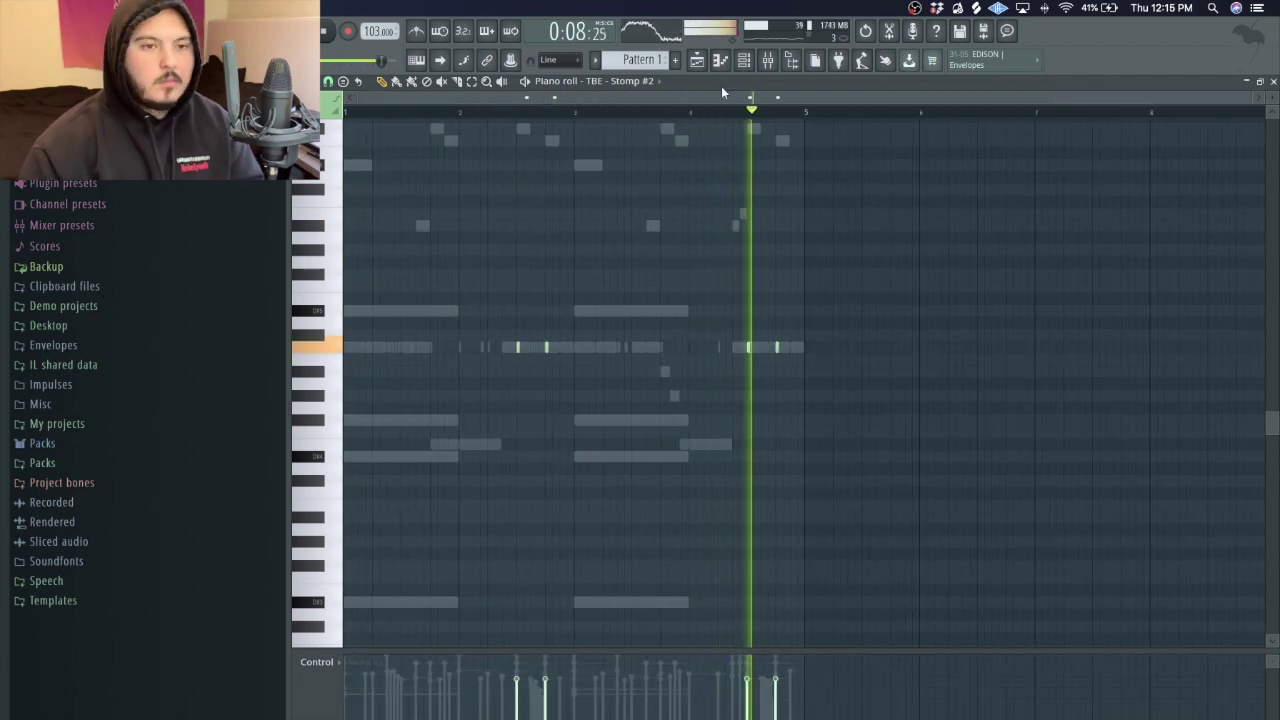
Reverse the JP - Open Hat 2 sample and reduce its sample length slightly
click(744, 60)
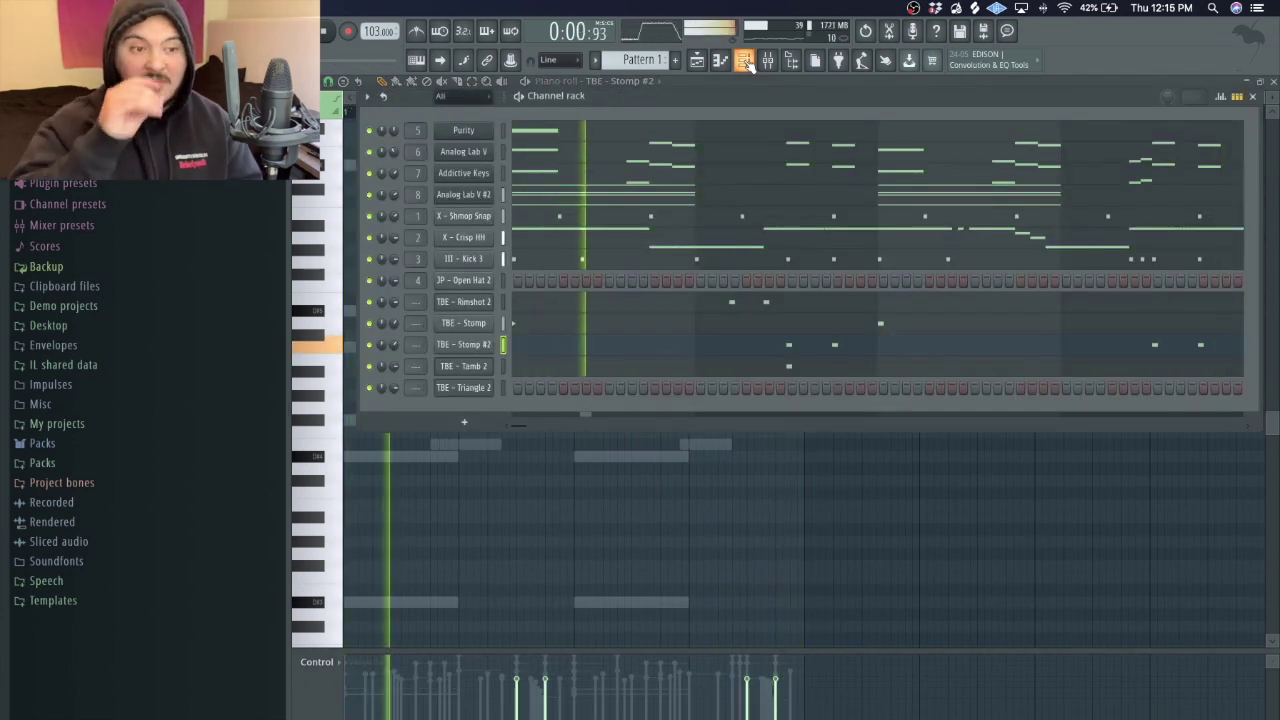
key(space)
click(483, 279)
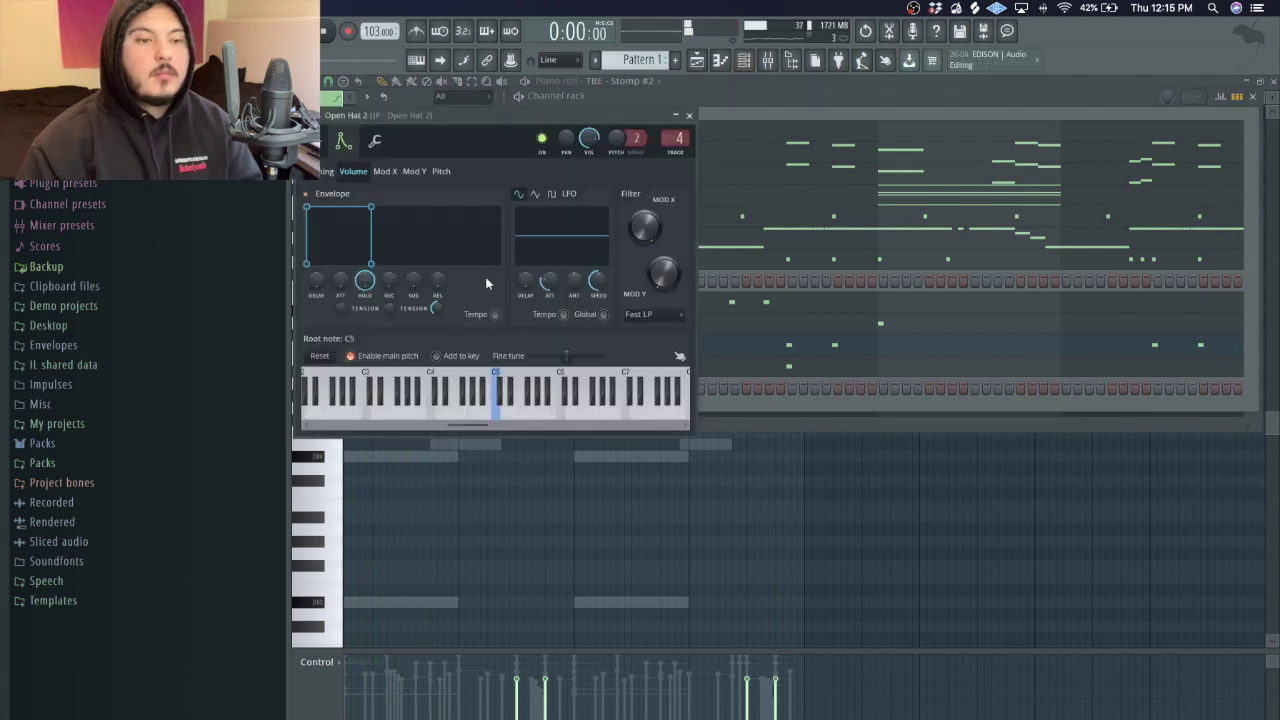
click(329, 147)
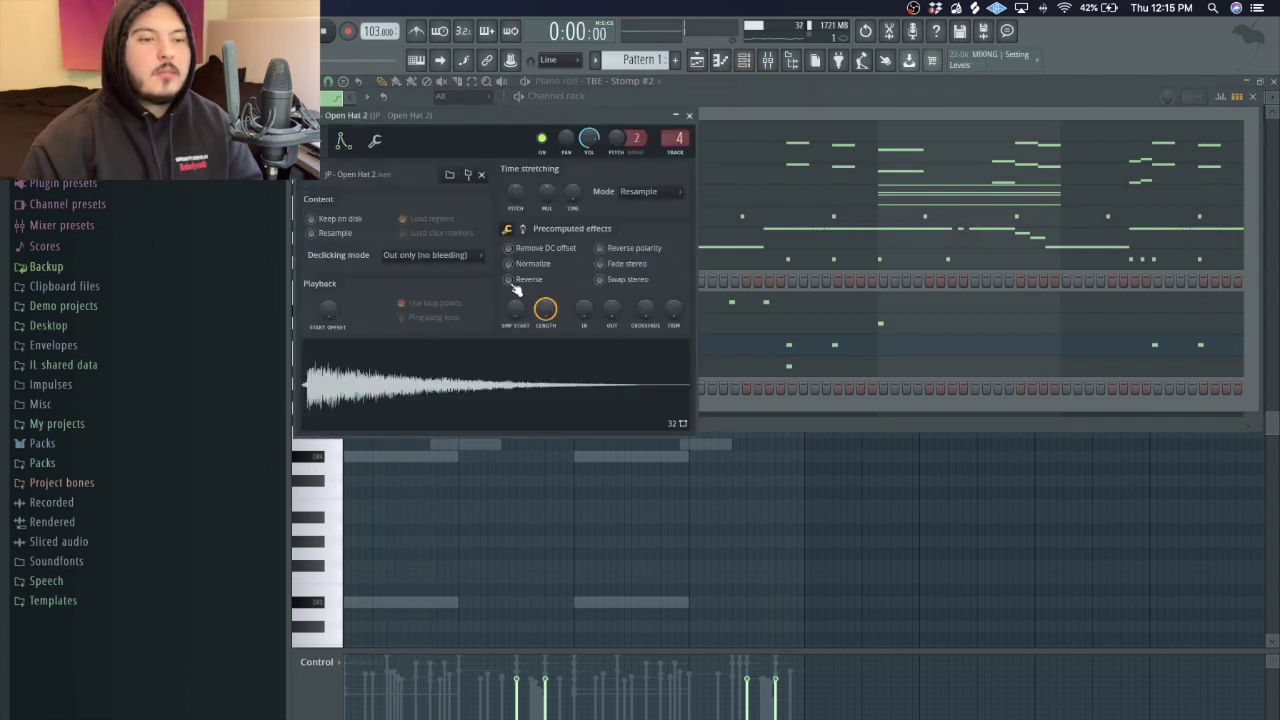
click(508, 280)
drag(548, 309, 546, 372)
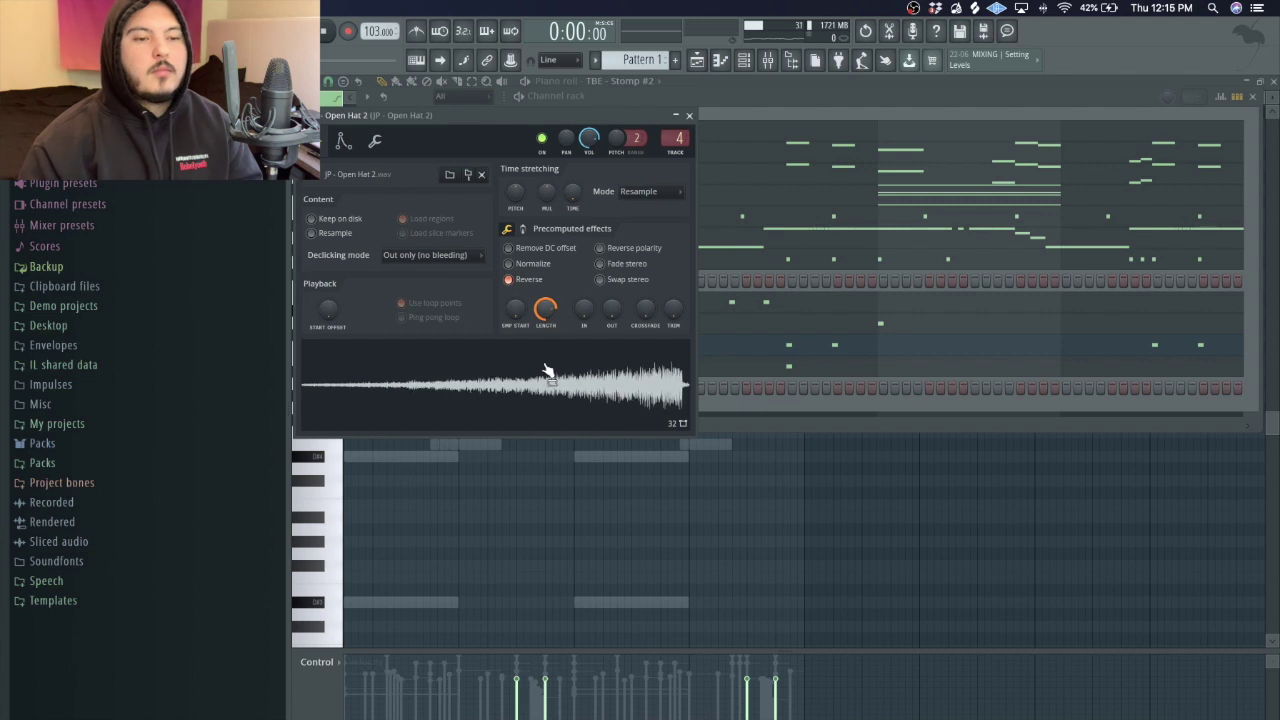
click(377, 141)
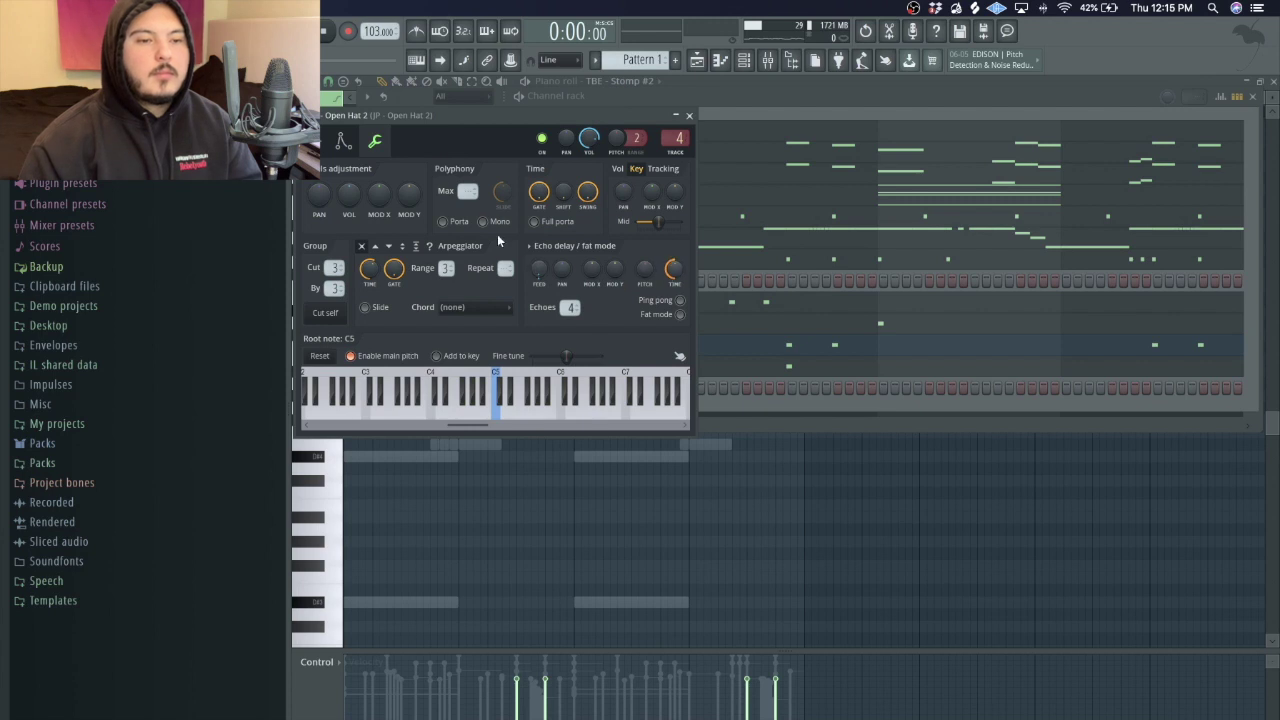
click(341, 143)
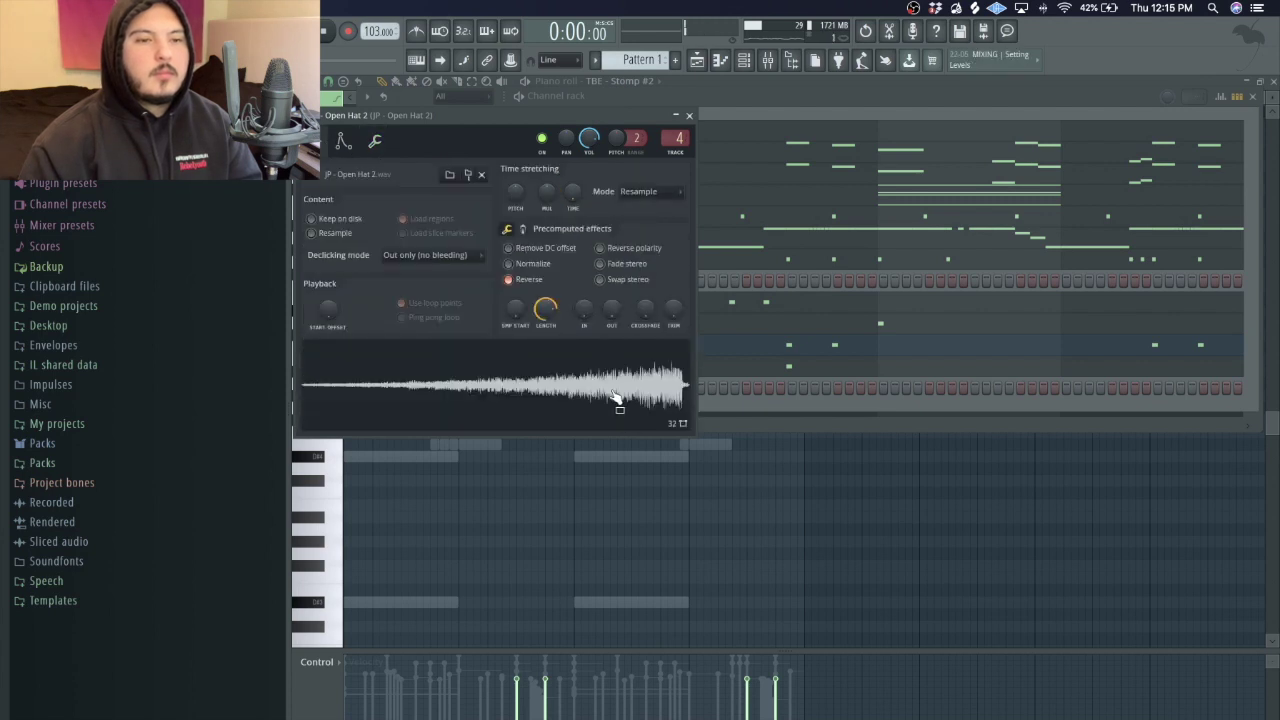
click(689, 116)
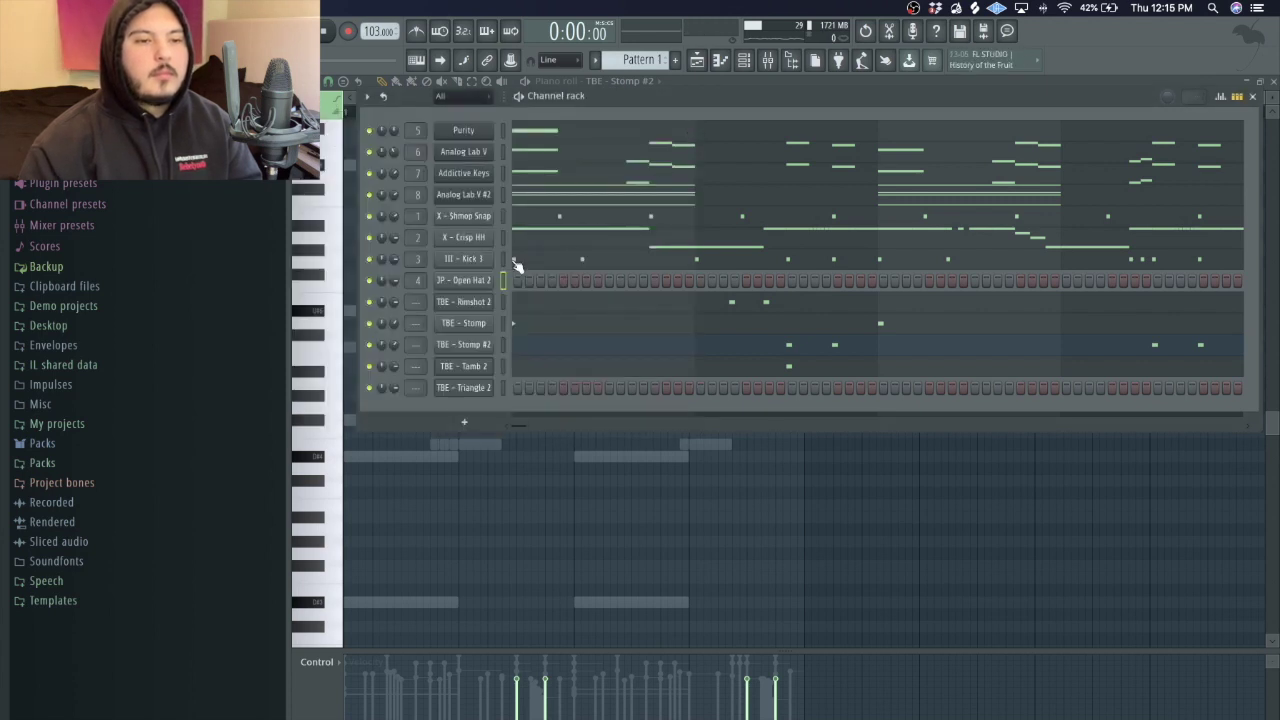
Open the JP - Open Hat 2 piano roll and add a half-beat C5 note halfway between beats 3 and 4 of bar 1
right_click(486, 280)
click(520, 281)
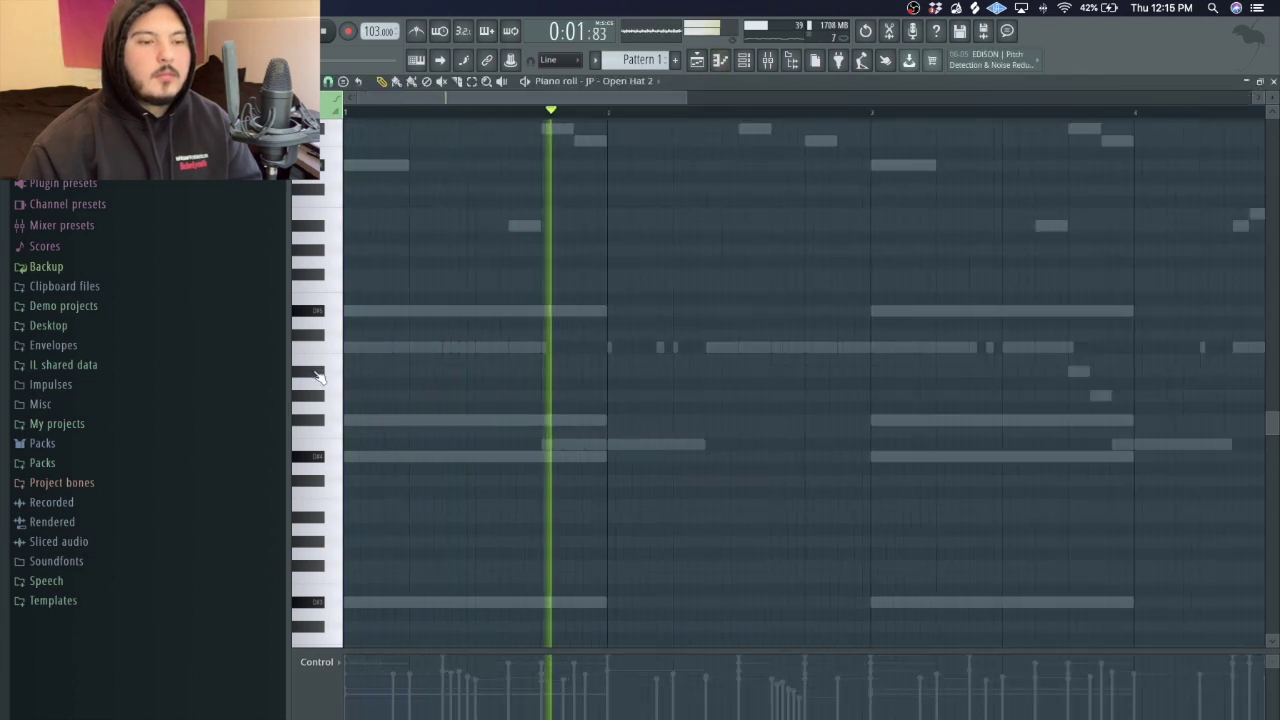
click(791, 347)
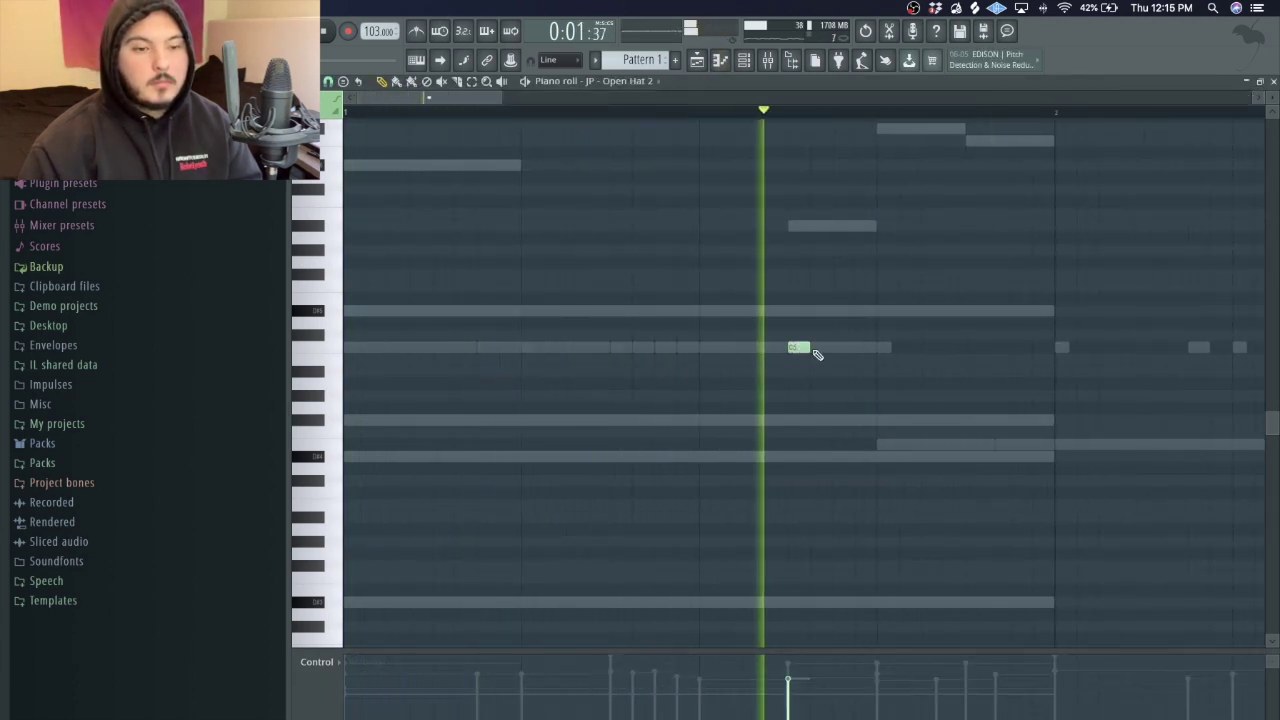
key(space)
key(space)
scroll(630, 221, down, 4)
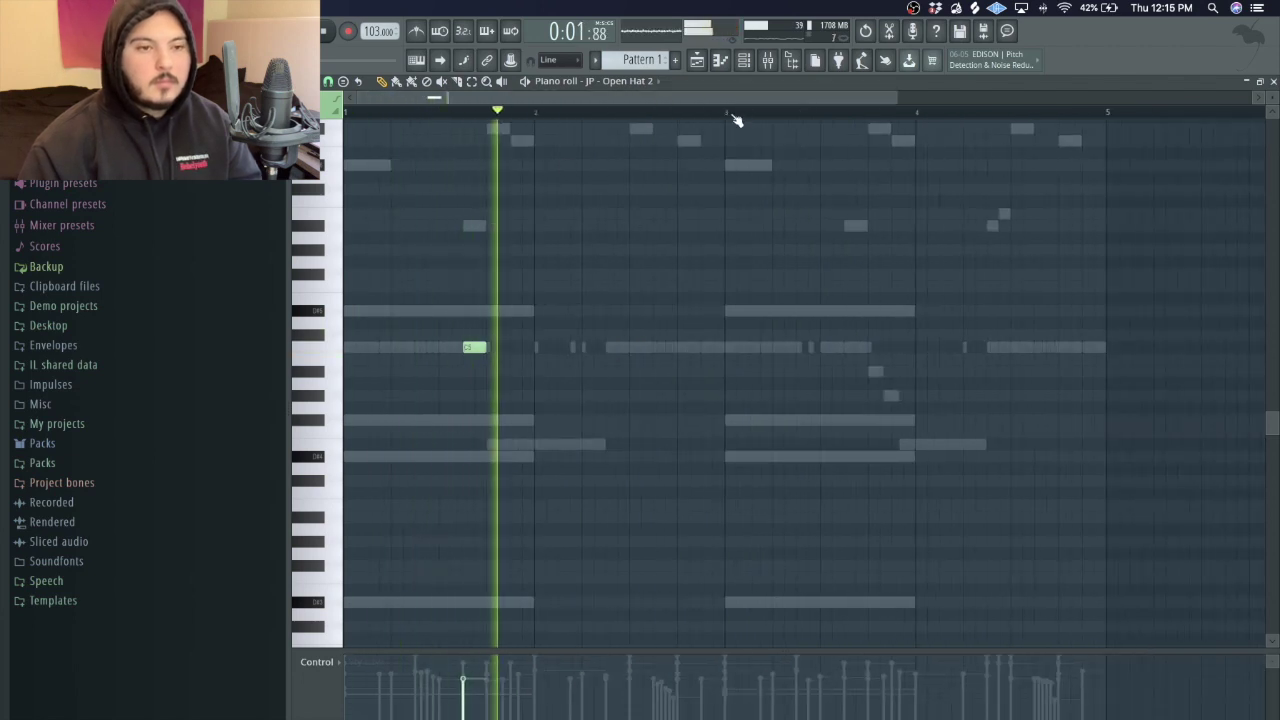
Duplicate the open hat note to the same position in bar 3
key(ctrl+a)
key(ctrl+b)
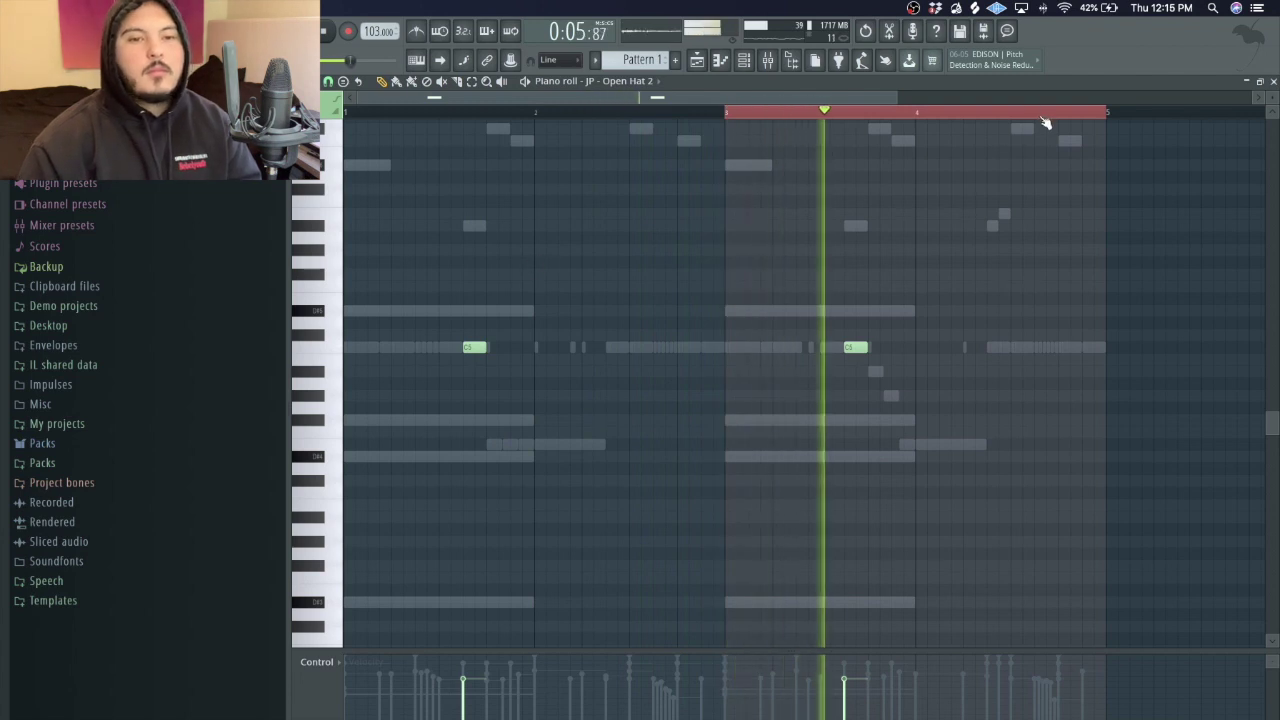
key(ctrl+z)
key(ctrl+z)
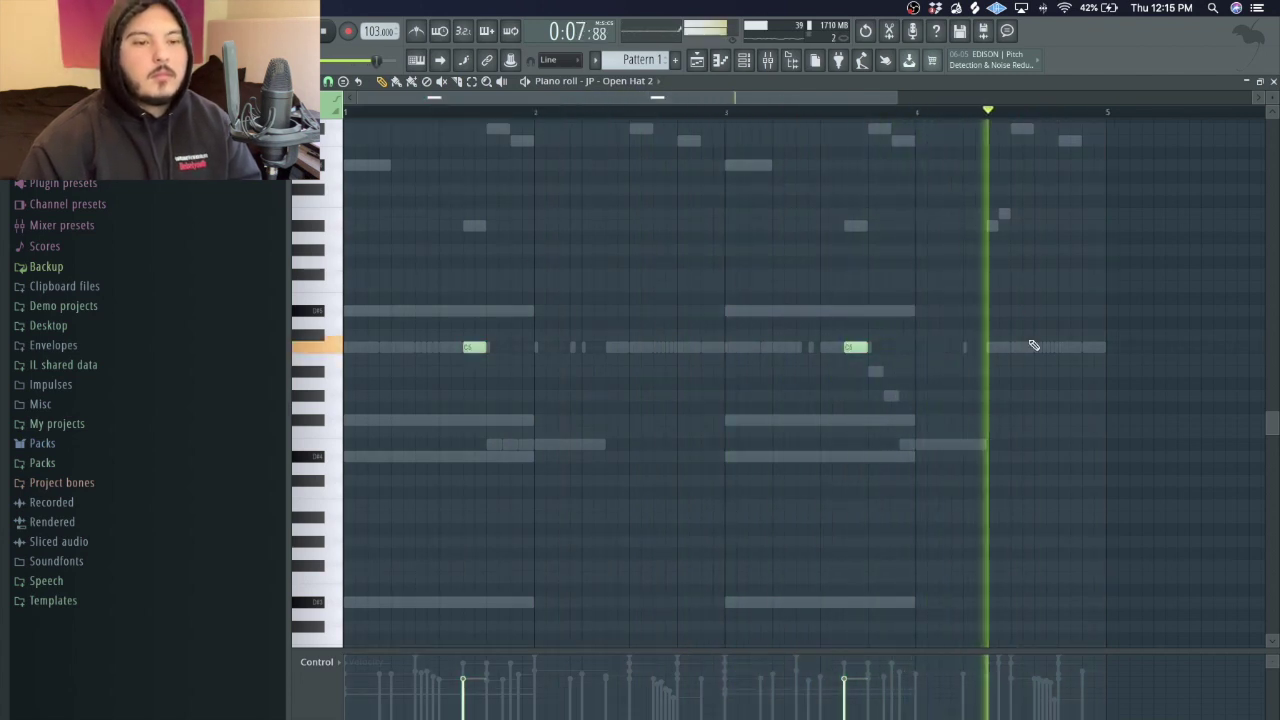
Open the TBE - Tamb 2 piano roll and add a C5 hit on beat 3 of bar 4
click(748, 60)
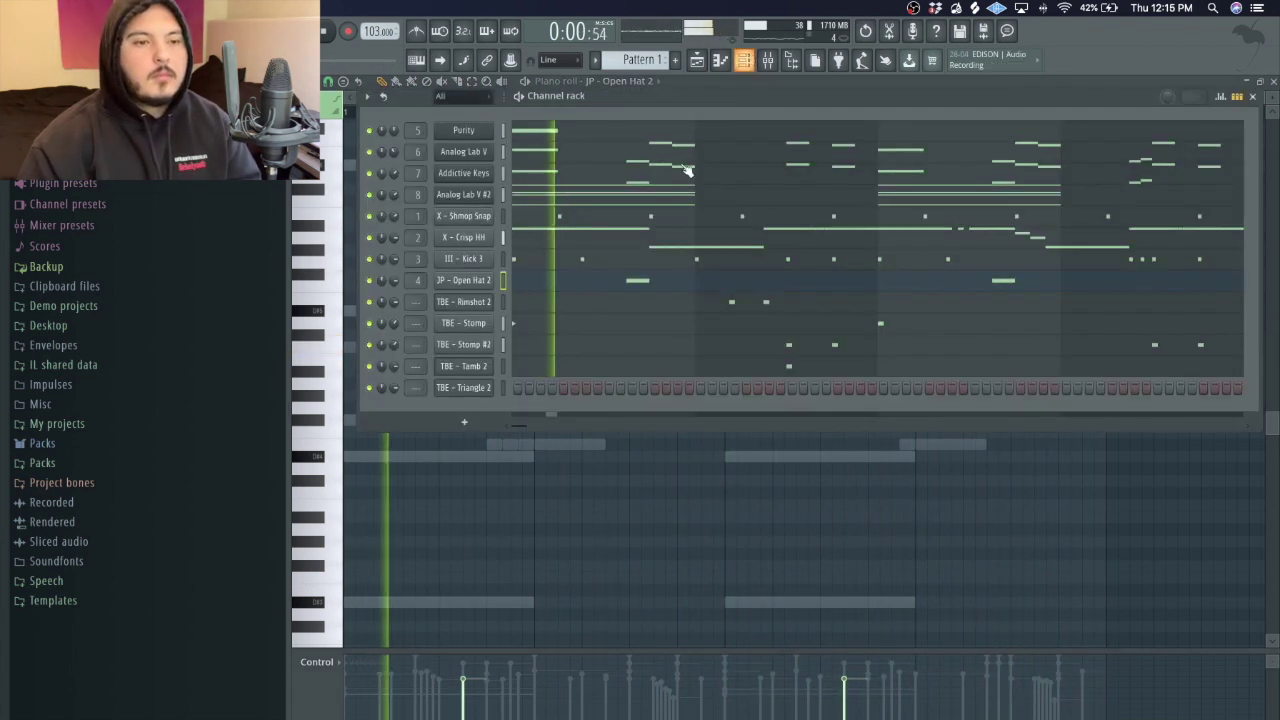
click(520, 366)
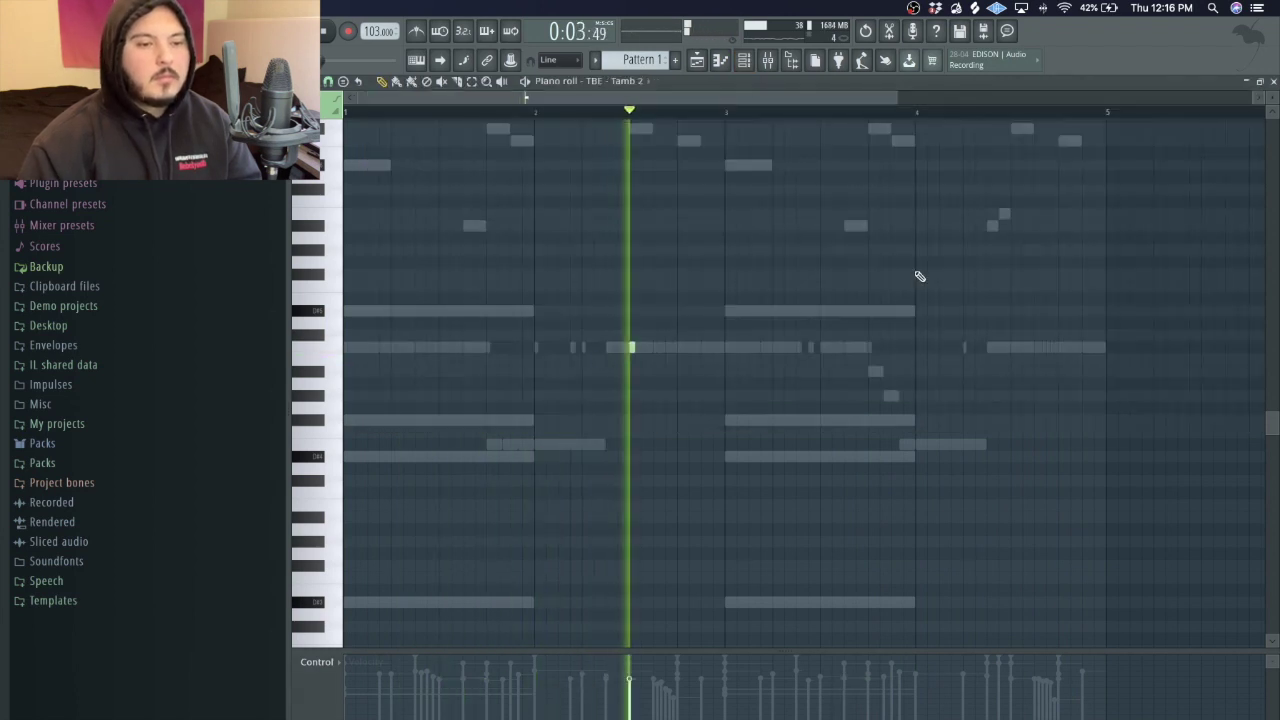
click(1016, 347)
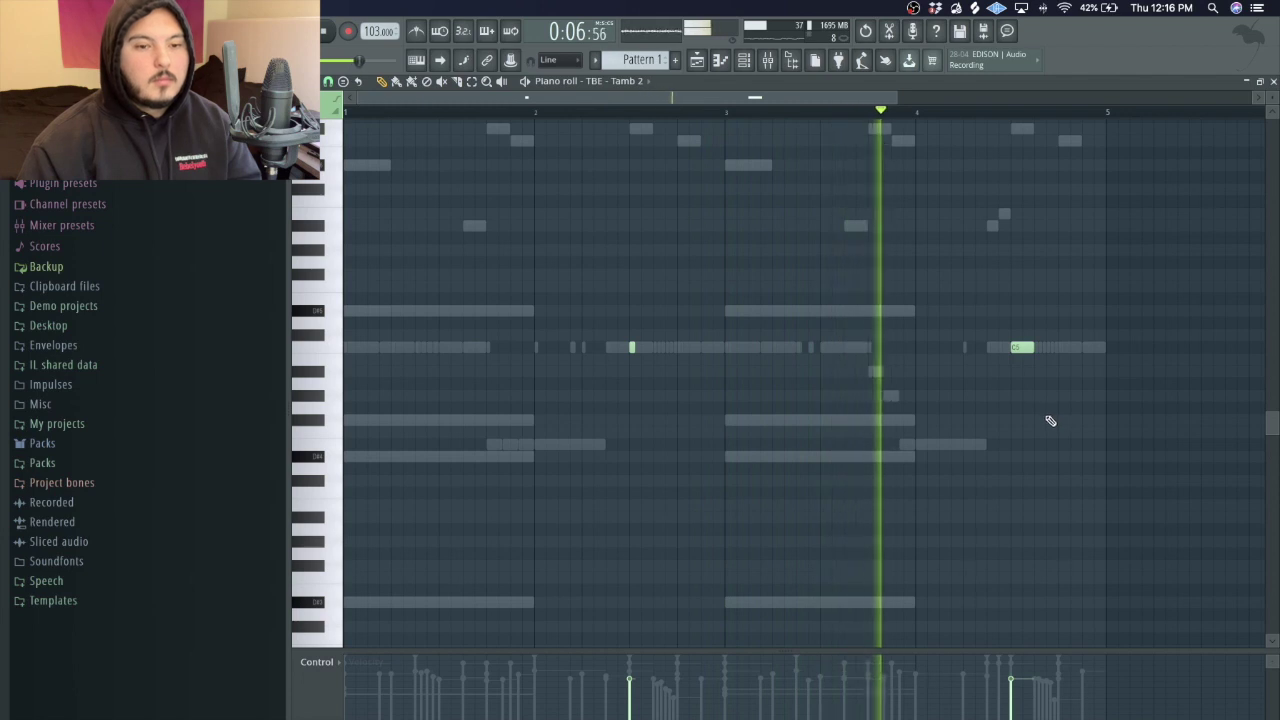
key(ctrl+z)
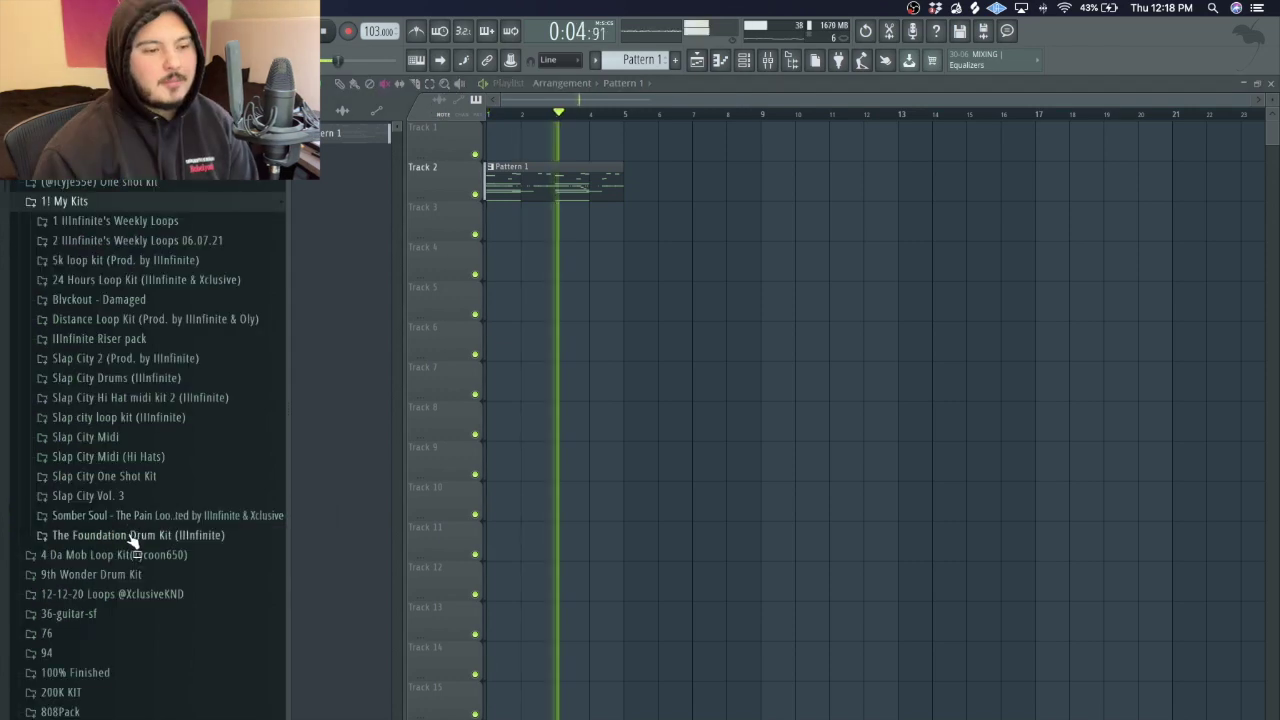
Audition the samples in the 808s folder of The Foundation Drum Kit (Illnfinite)
click(129, 535)
click(74, 555)
drag(120, 574, 120, 592)
key(space)
click(120, 592)
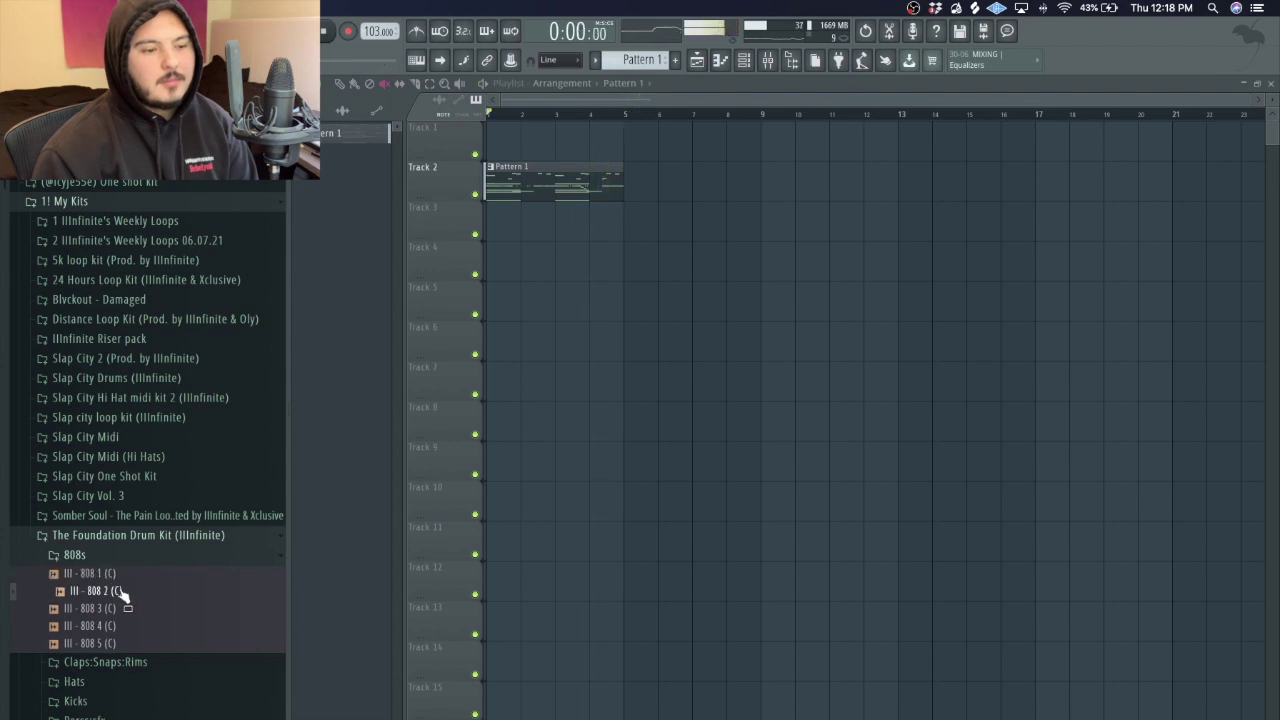
click(137, 630)
click(138, 646)
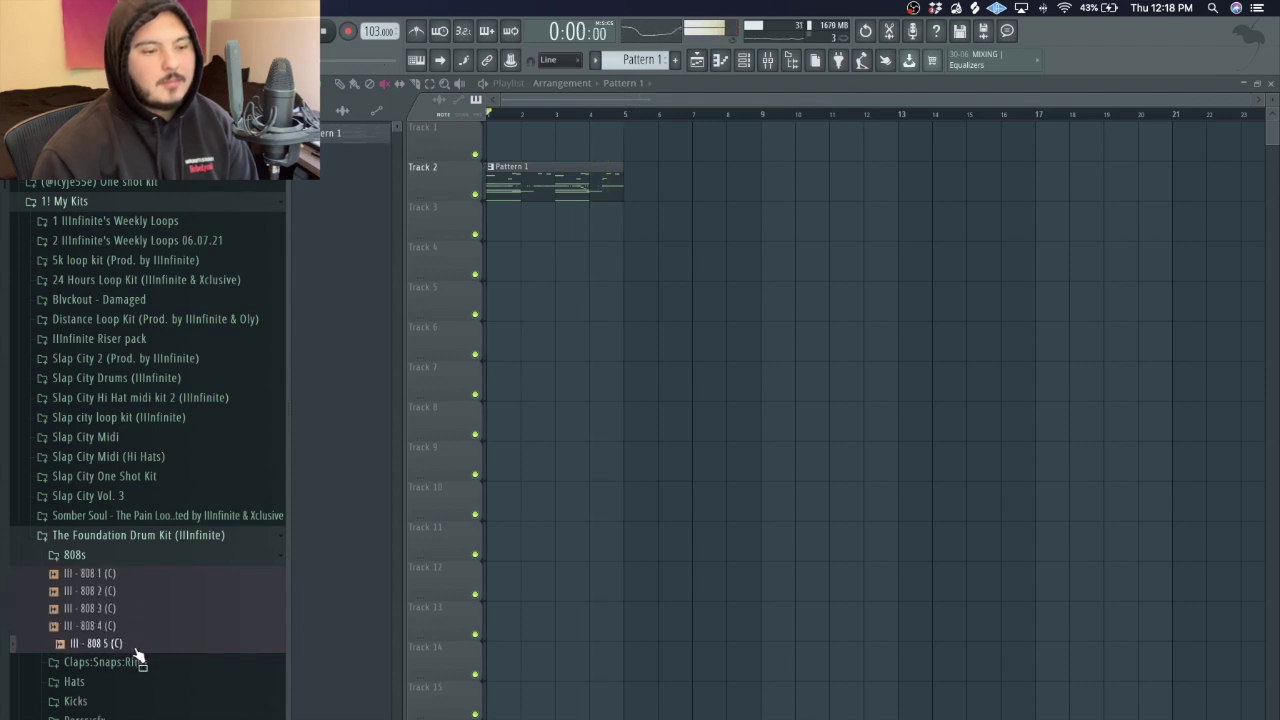
Load III - 808 3 (C) into a new channel and set its time-stretching mode to e2 transient
right_click(160, 608)
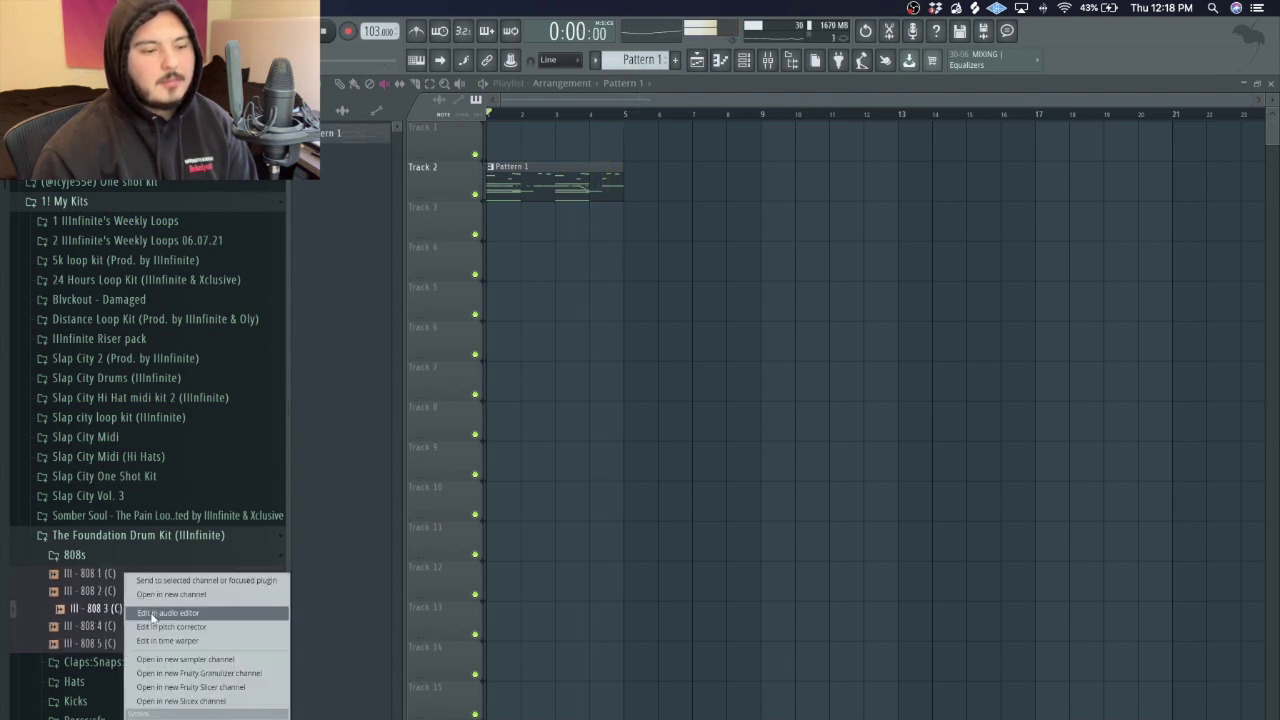
click(157, 596)
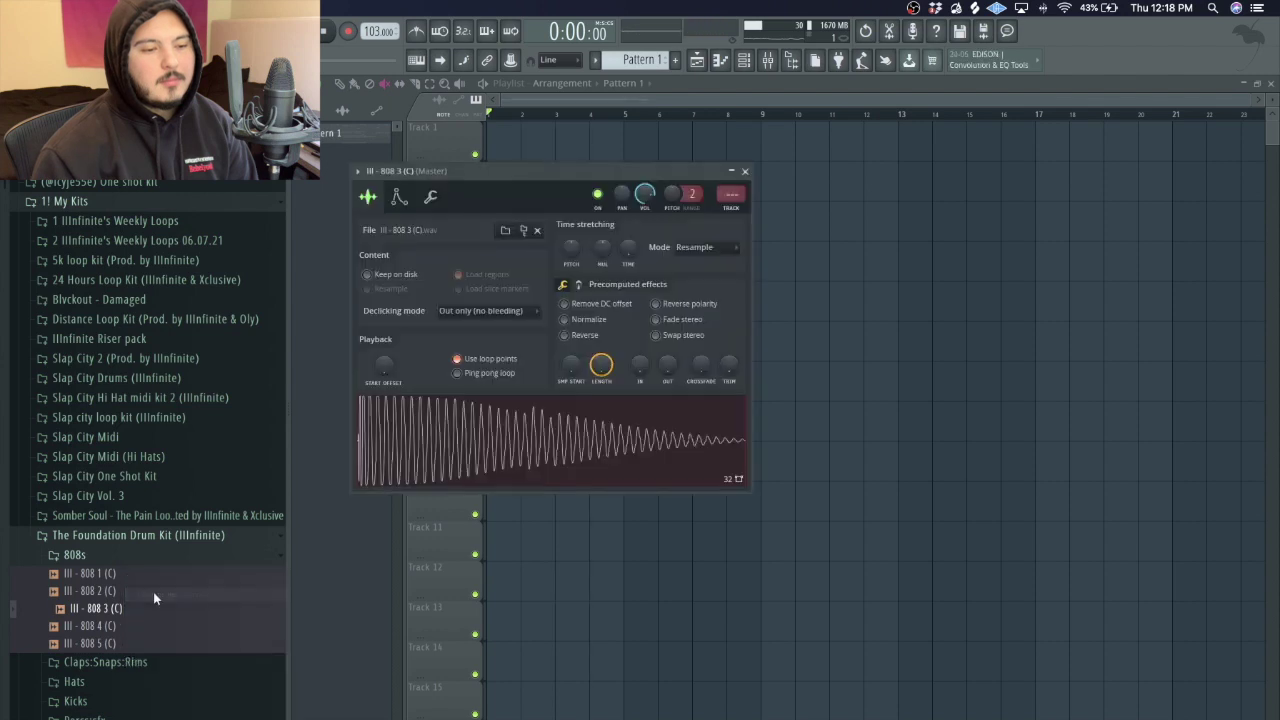
click(733, 248)
click(758, 302)
click(722, 250)
click(720, 283)
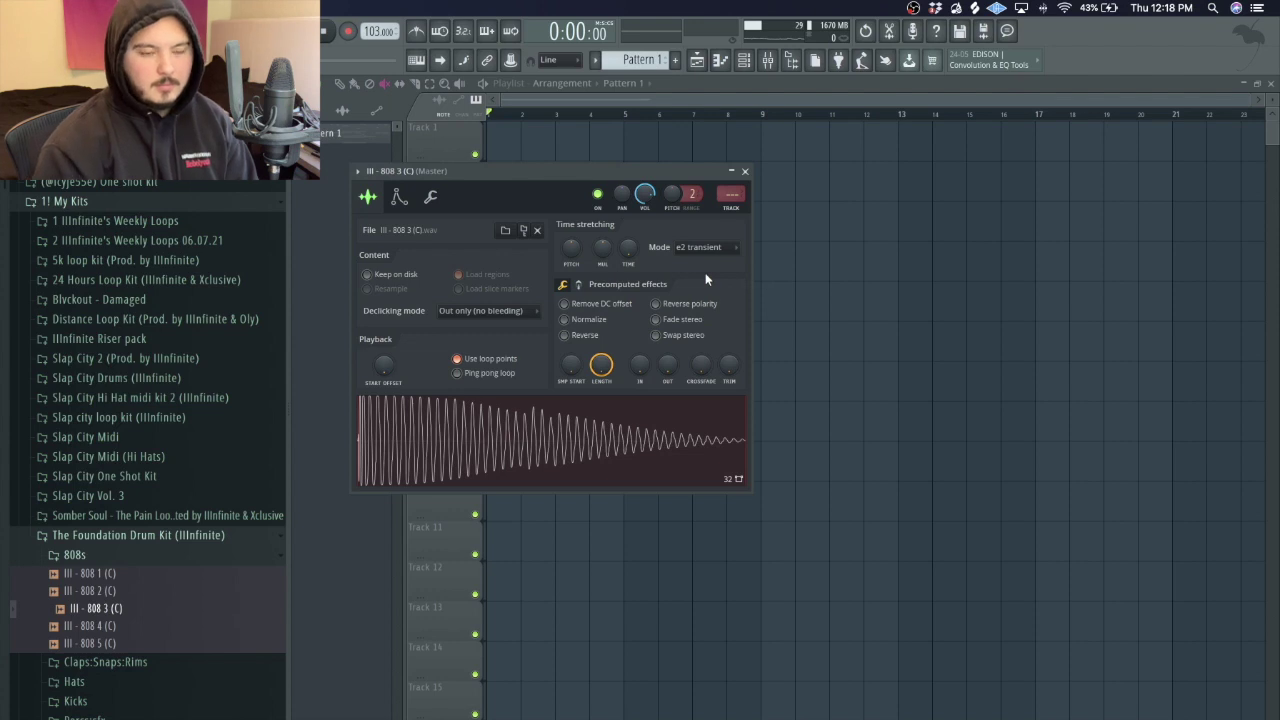
Route the III - 808 3 (C) channel to mixer track 15 and turn off its loop points
key(F9)
click(744, 62)
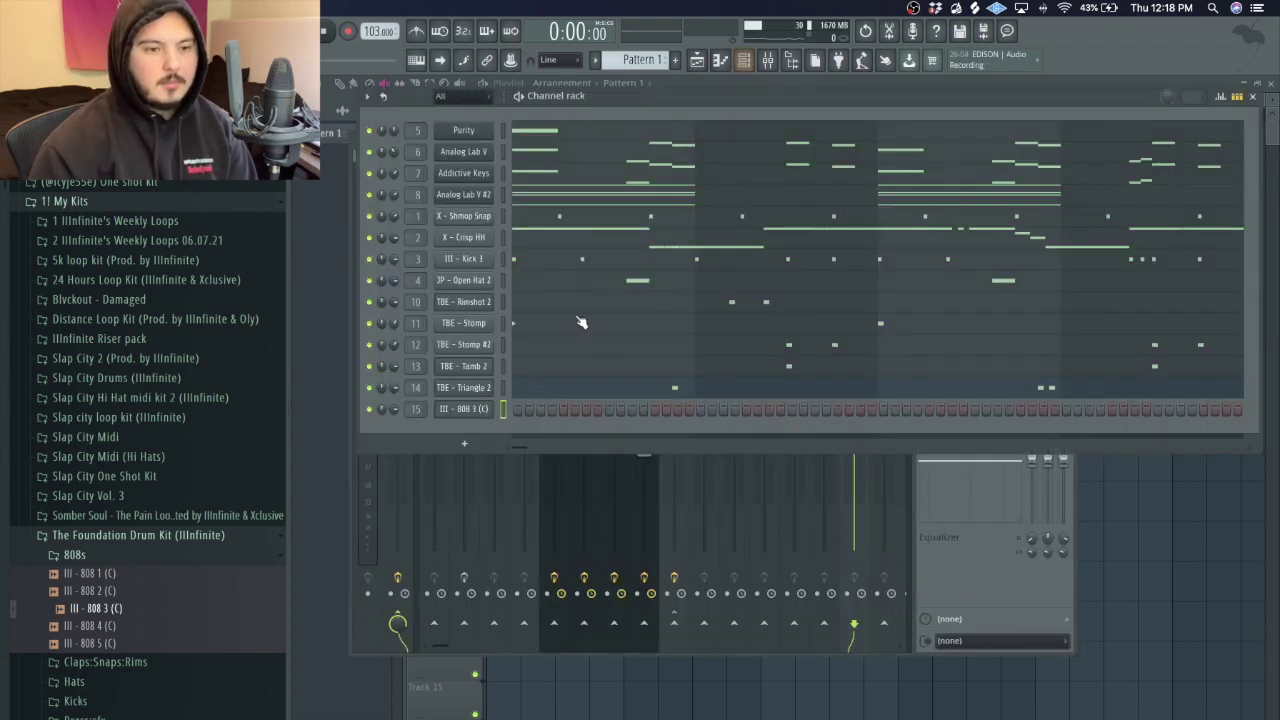
click(478, 410)
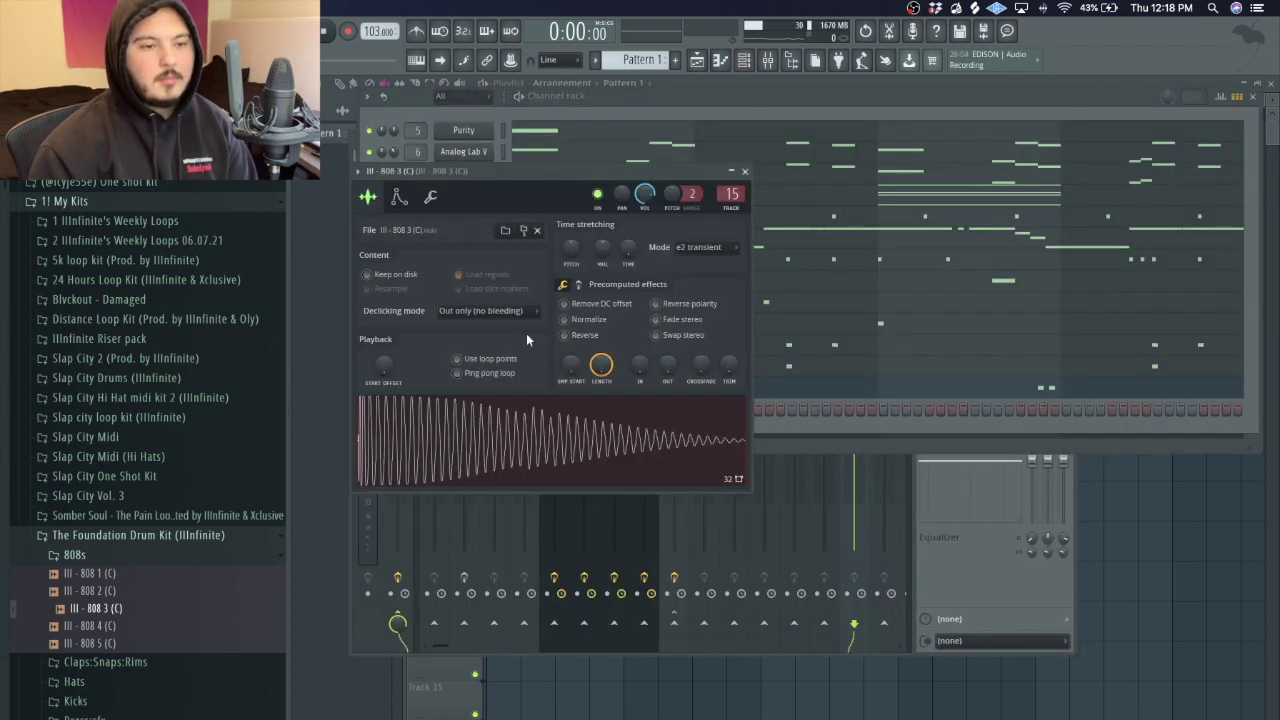
click(745, 173)
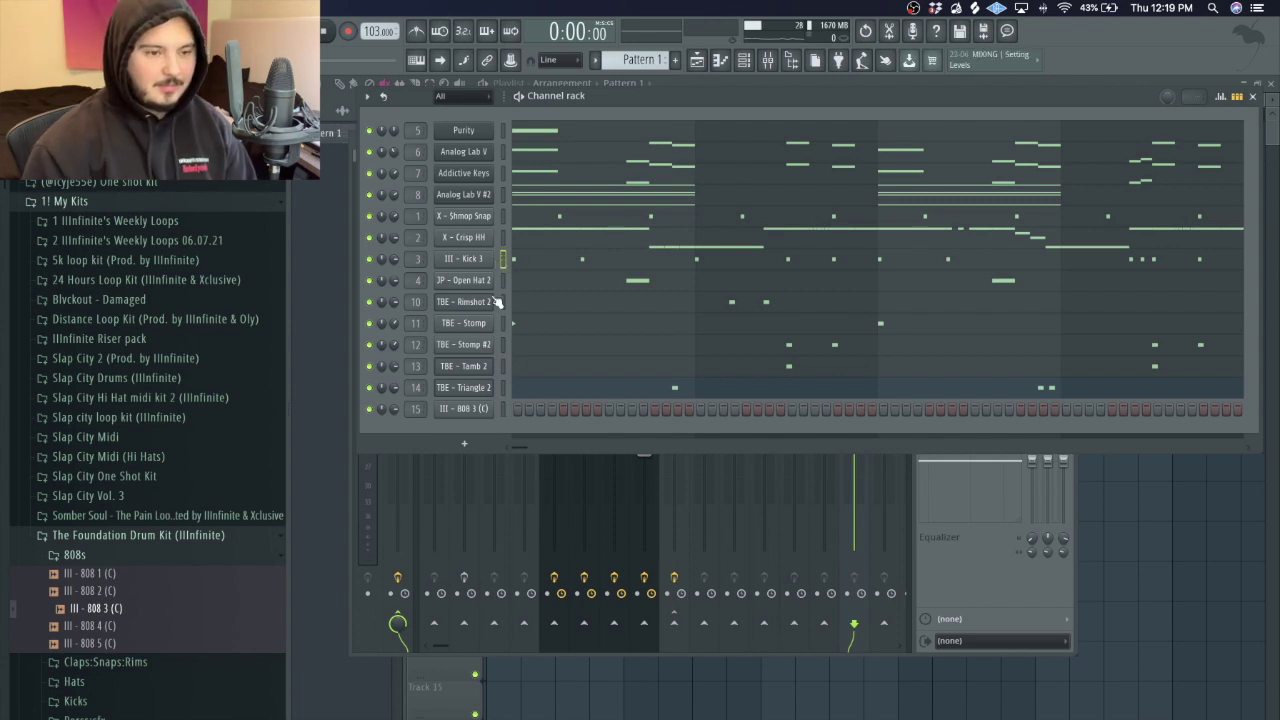
Copy the III - Kick 3 pattern into the III - 808 3 (C) channel and open its piano roll
double_click(540, 417)
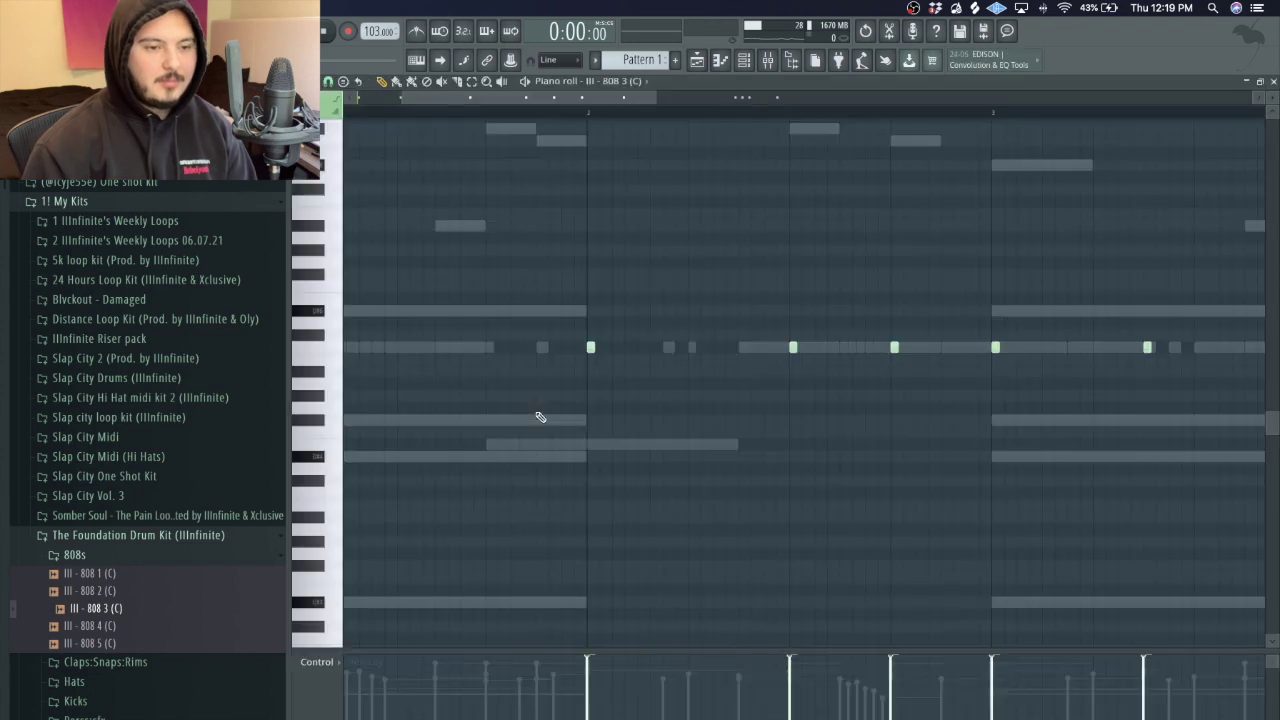
Transpose all the 808 notes up to D#6 and start pattern playback
scroll(540, 415, down, 2)
scroll(540, 415, up, 5)
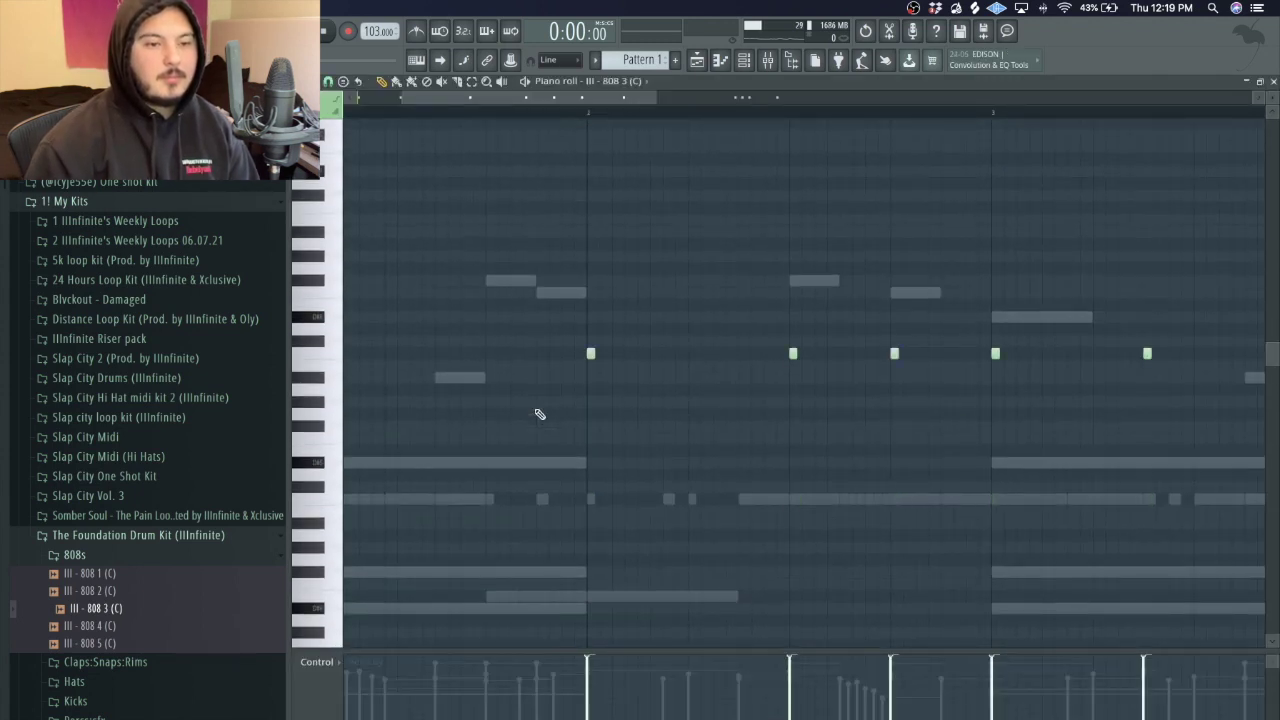
scroll(491, 309, left, 3)
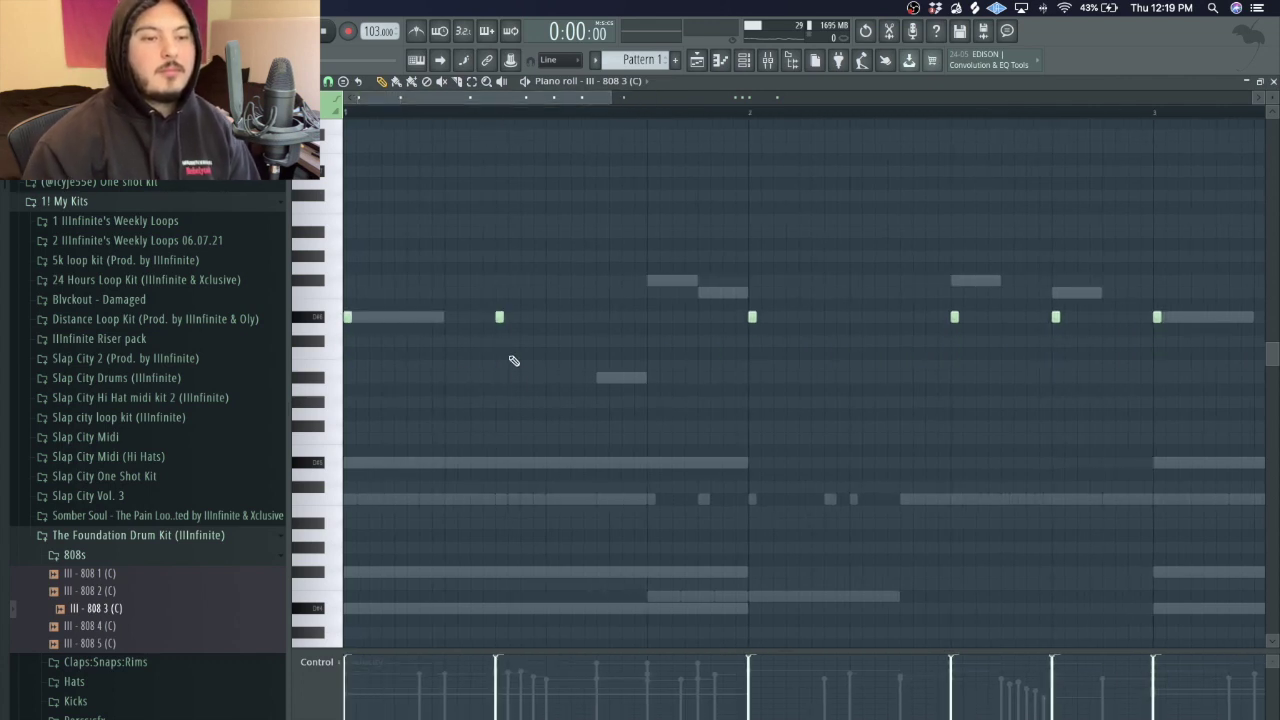
key(space)
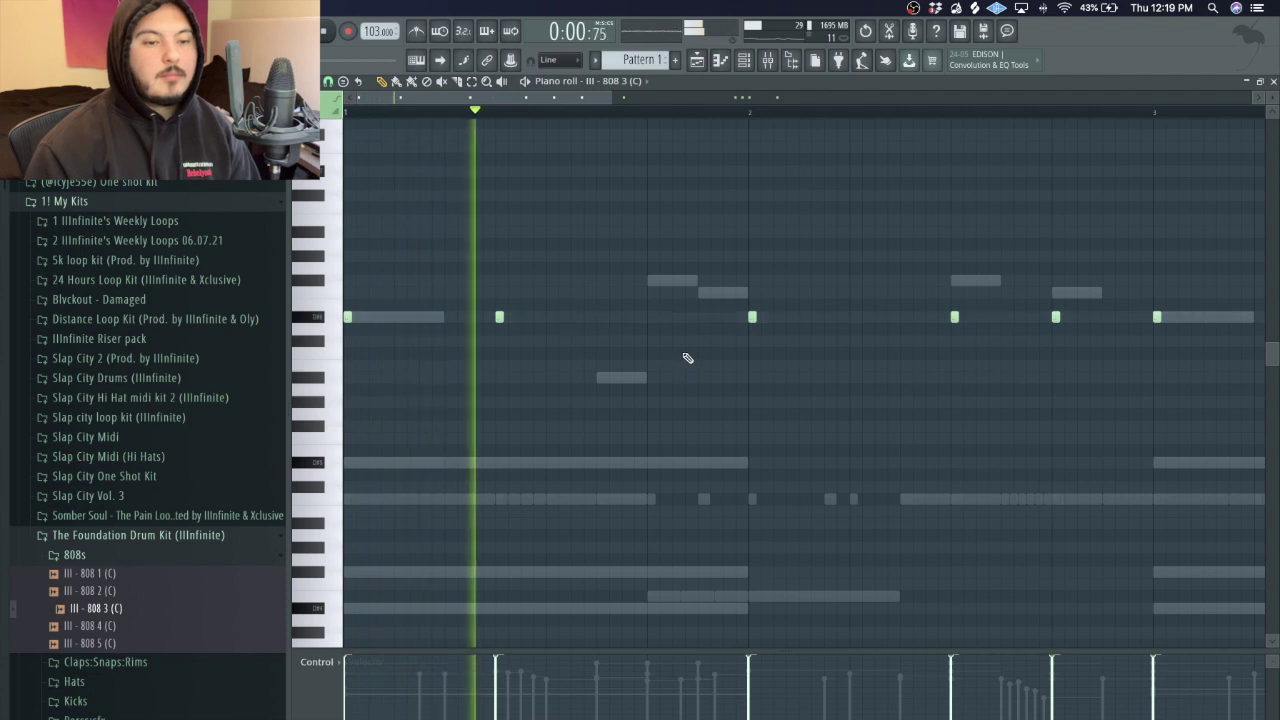
Raise the last two 808 notes of bar 2 to F#6 and F6, following the ghost melody notes
drag(950, 309, 1060, 326)
key(shift+Up)
key(shift+Up)
key(shift+Up)
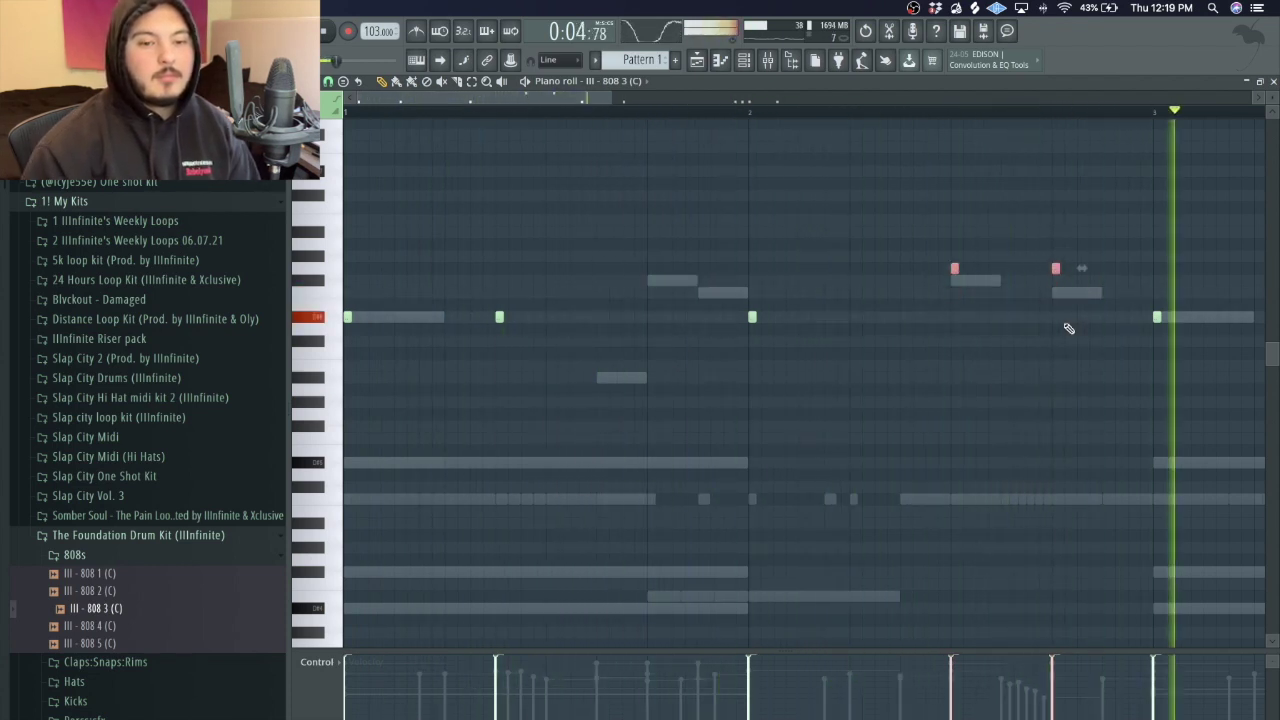
drag(1063, 322, 1058, 245)
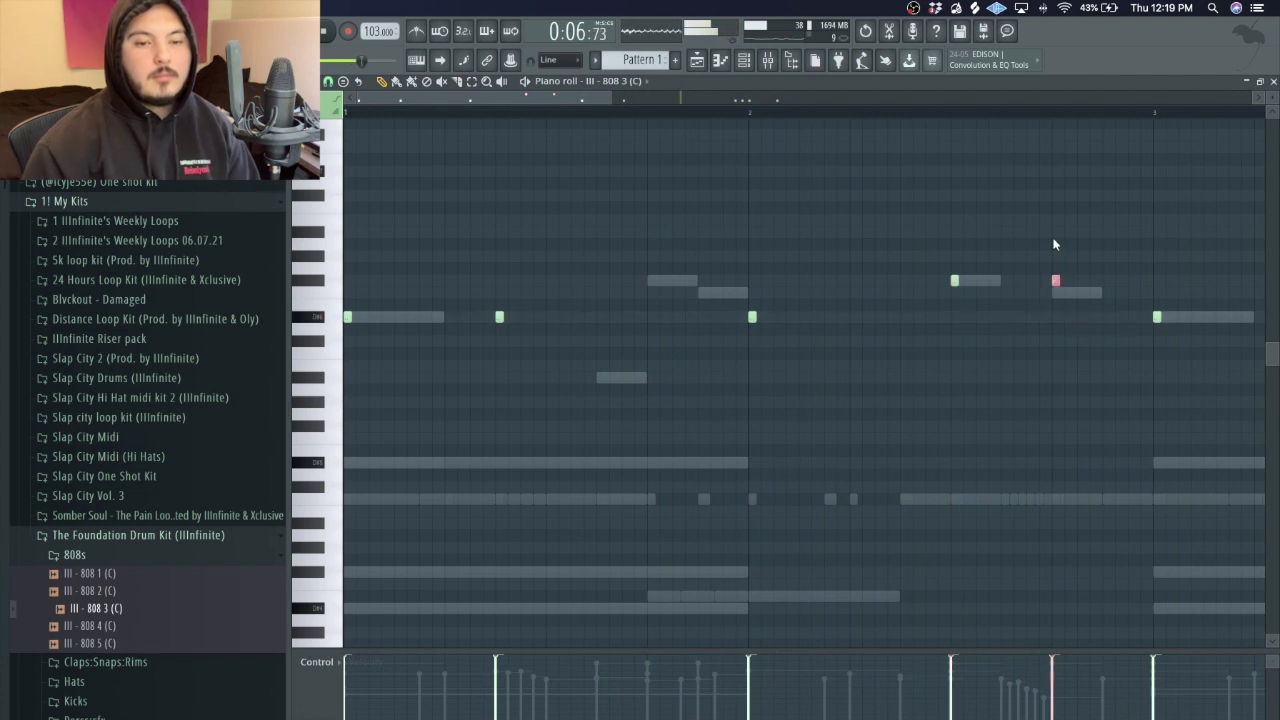
Tune bar 4's four 808 notes to A#5, B5, F#6 and F6, and lower the whole 808 line one octave
scroll(957, 306, down, 3)
key(space)
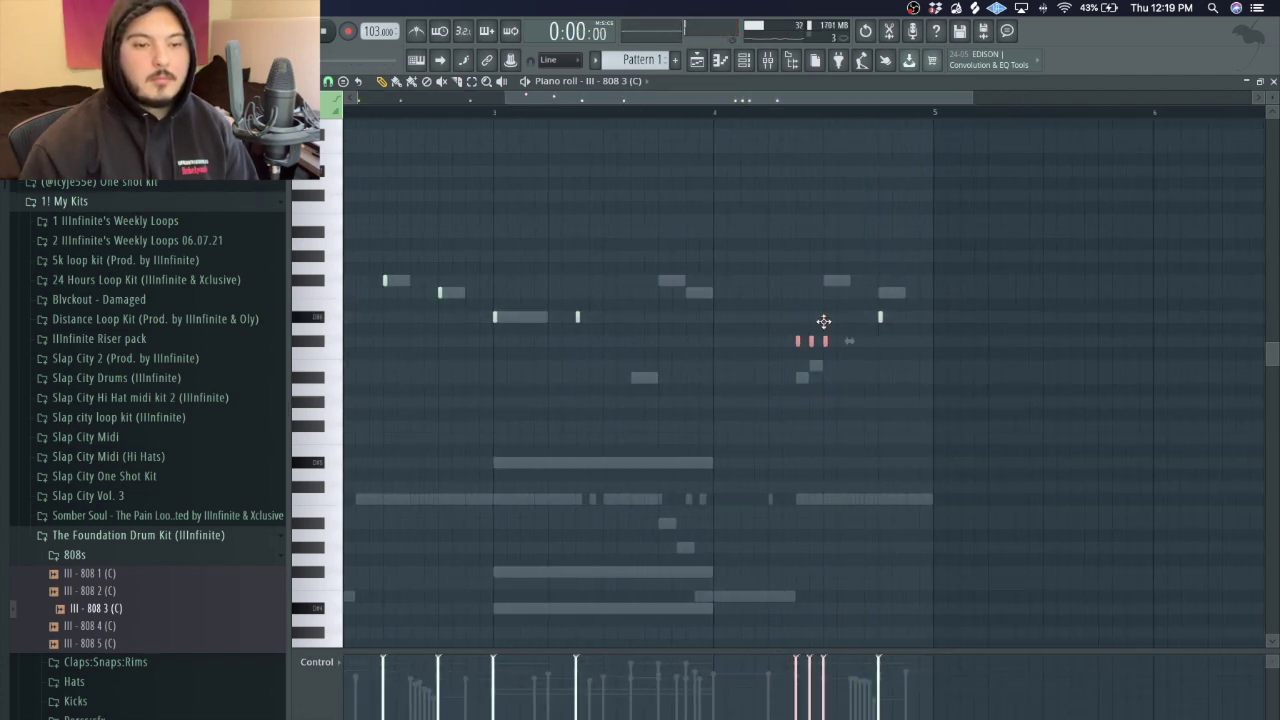
scroll(826, 325, up, 4)
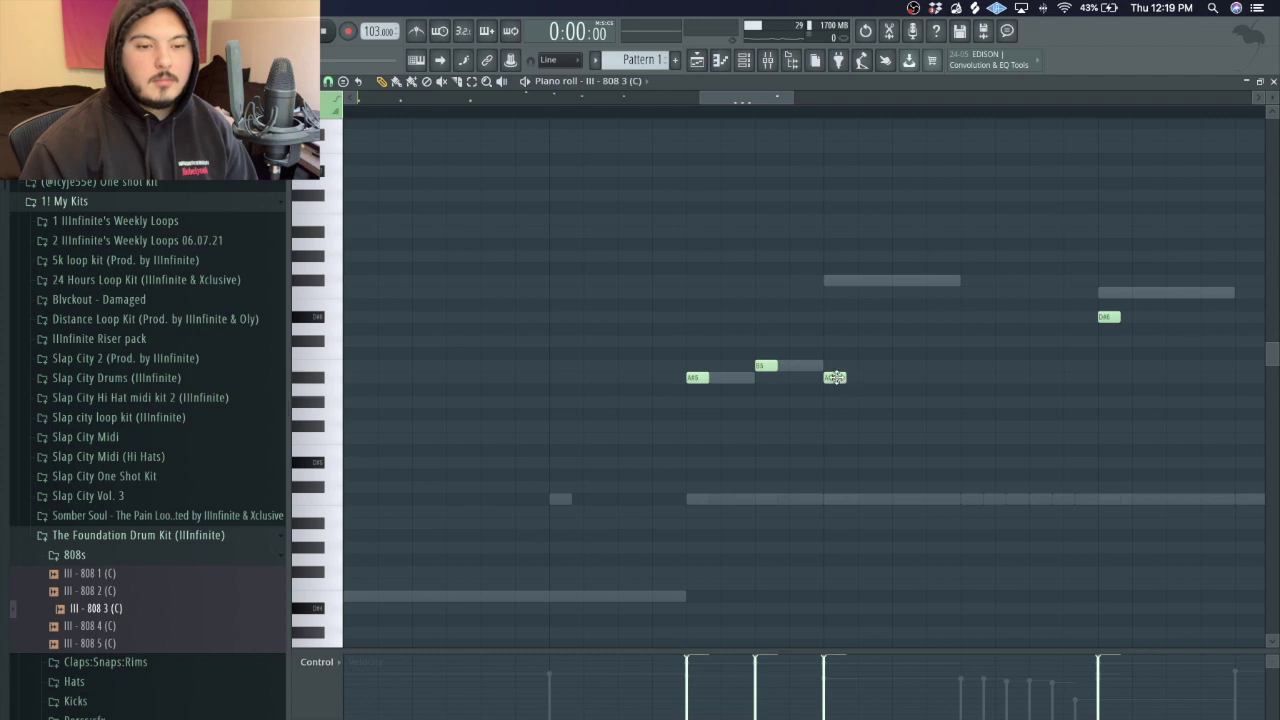
drag(835, 377, 835, 290)
drag(1120, 326, 1103, 297)
scroll(1094, 377, down, 4)
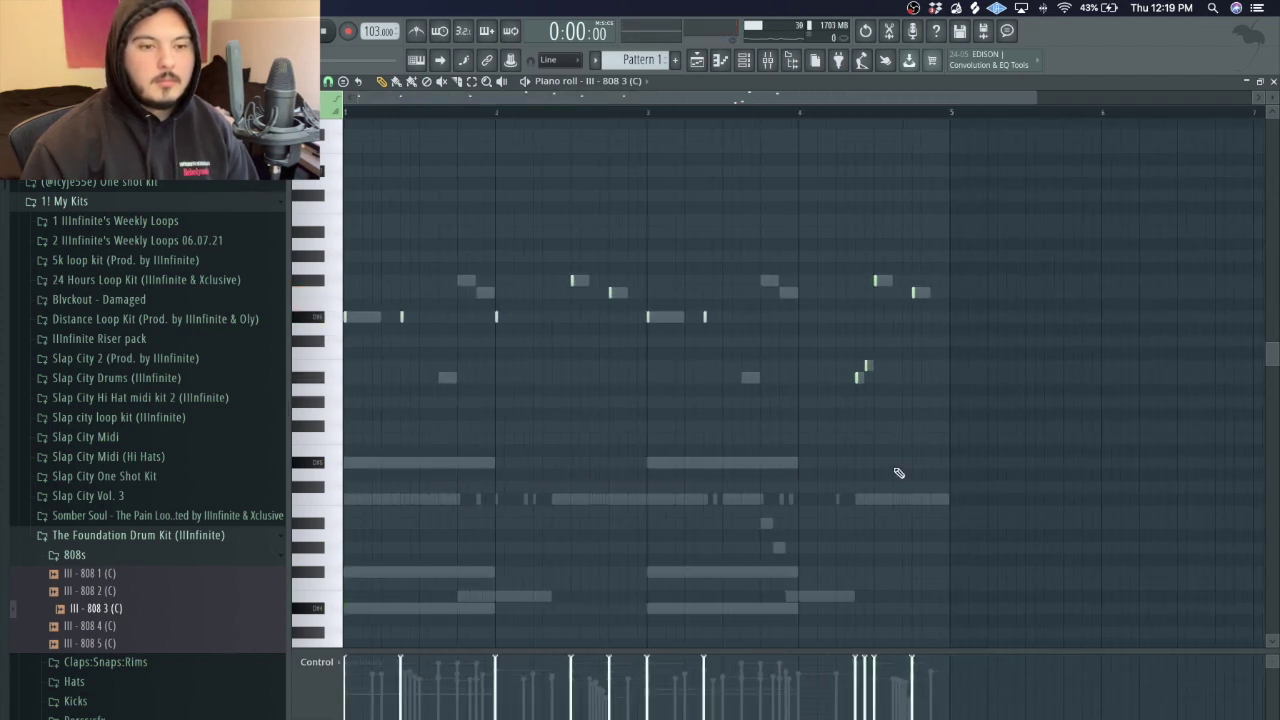
key(space)
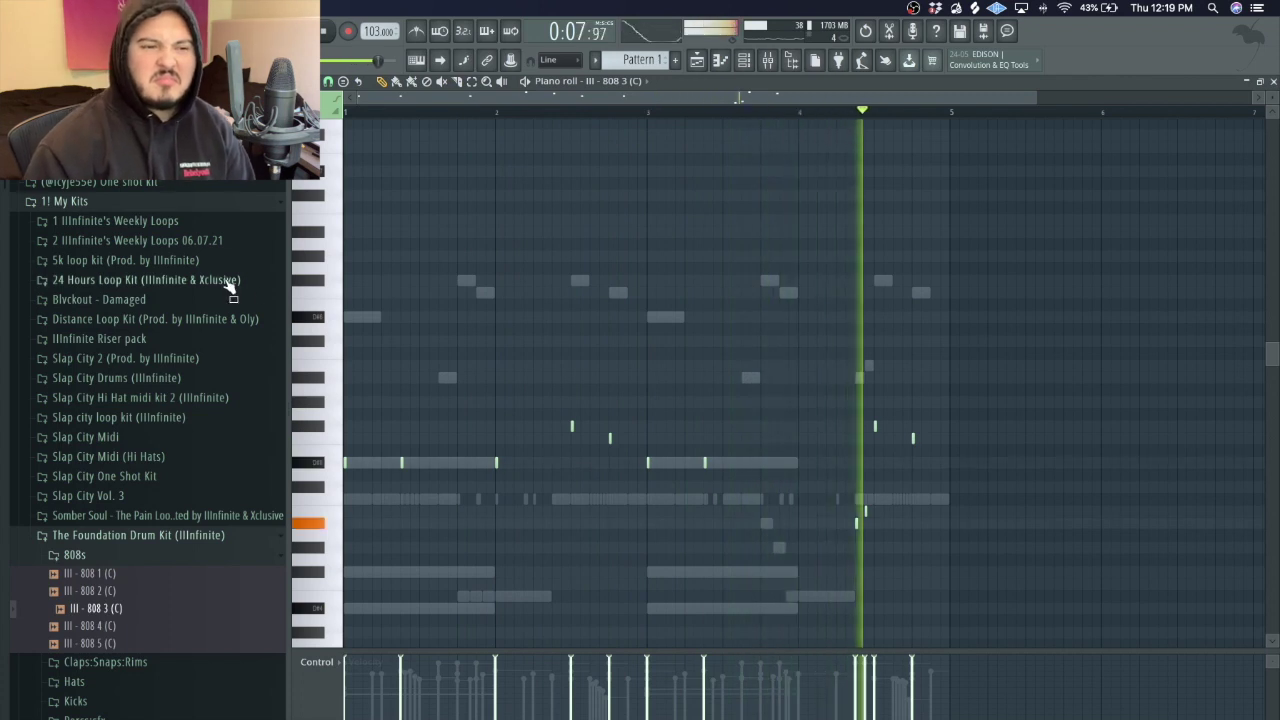
Load Fruity Soft Clipper into the first effect slot of the III - 808 3 (C) mixer track and close its windows
key(F6)
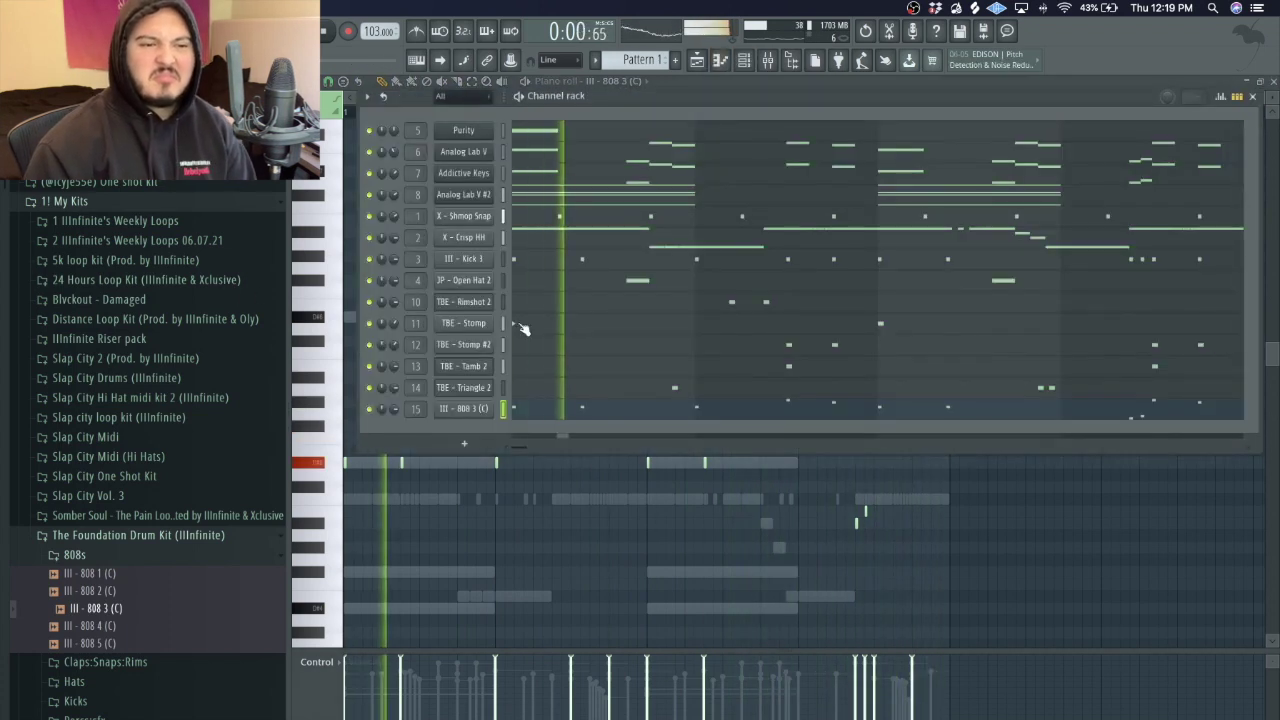
key(F9)
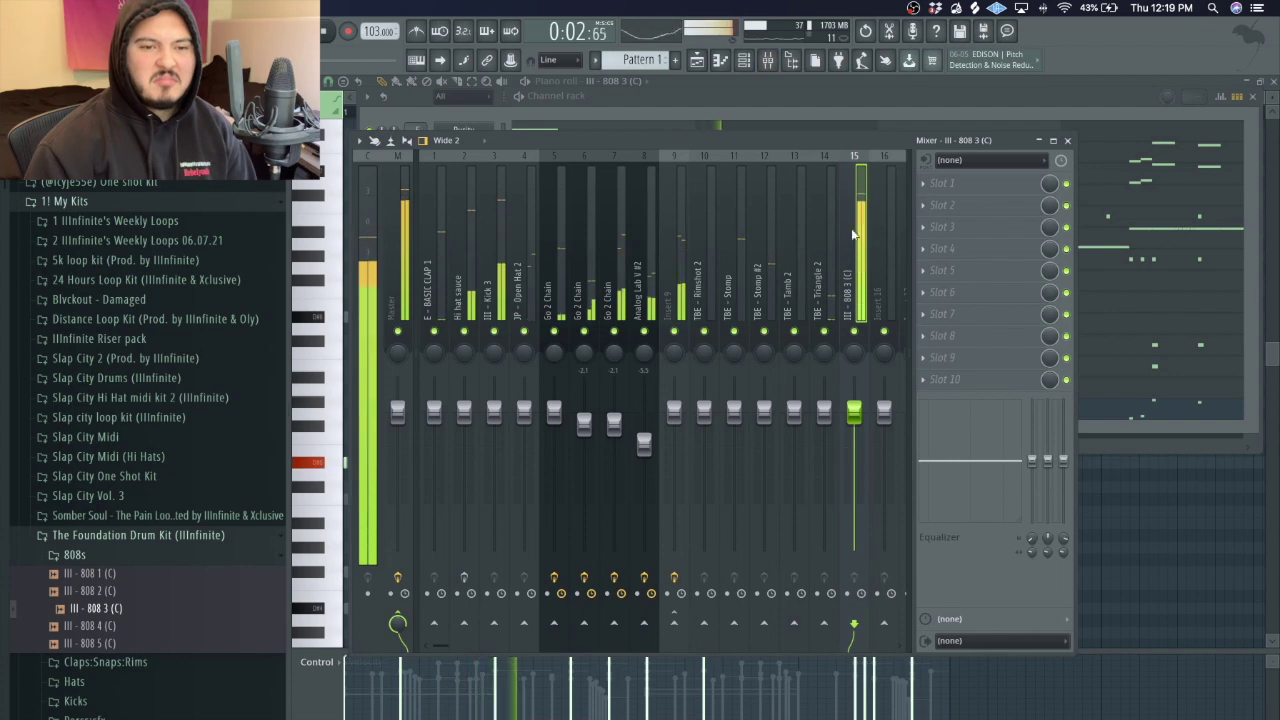
click(940, 183)
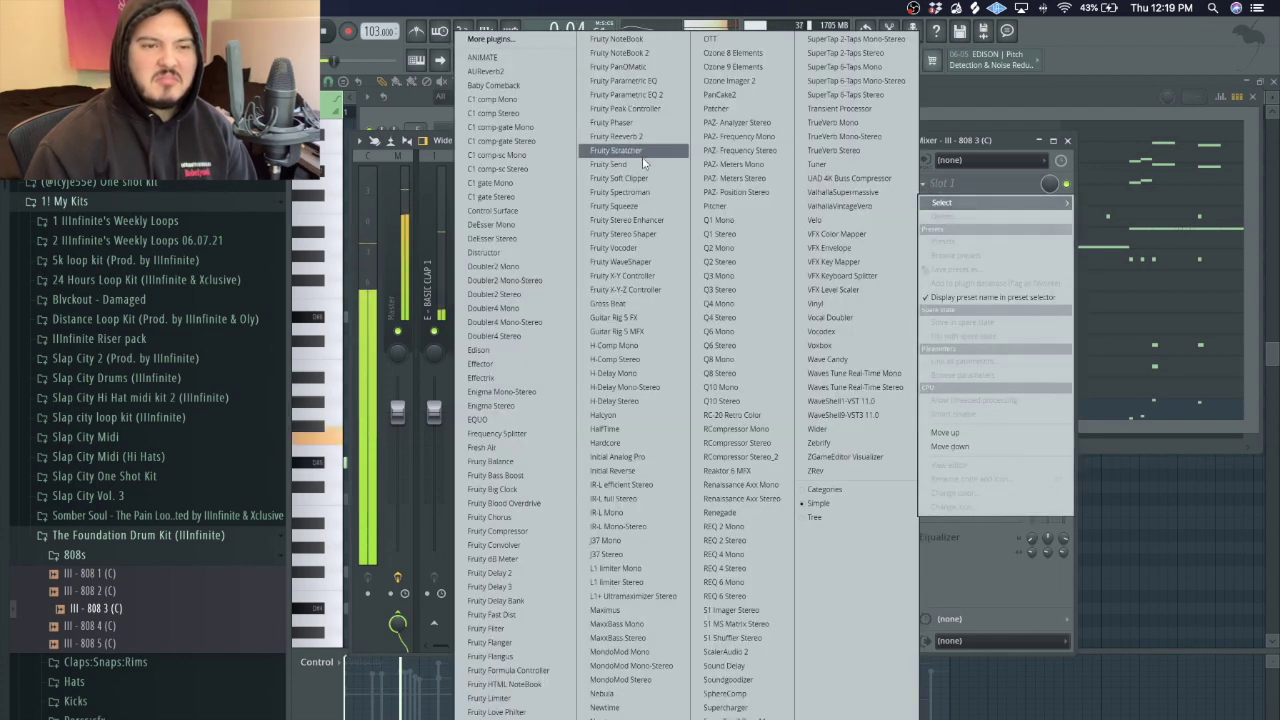
click(618, 178)
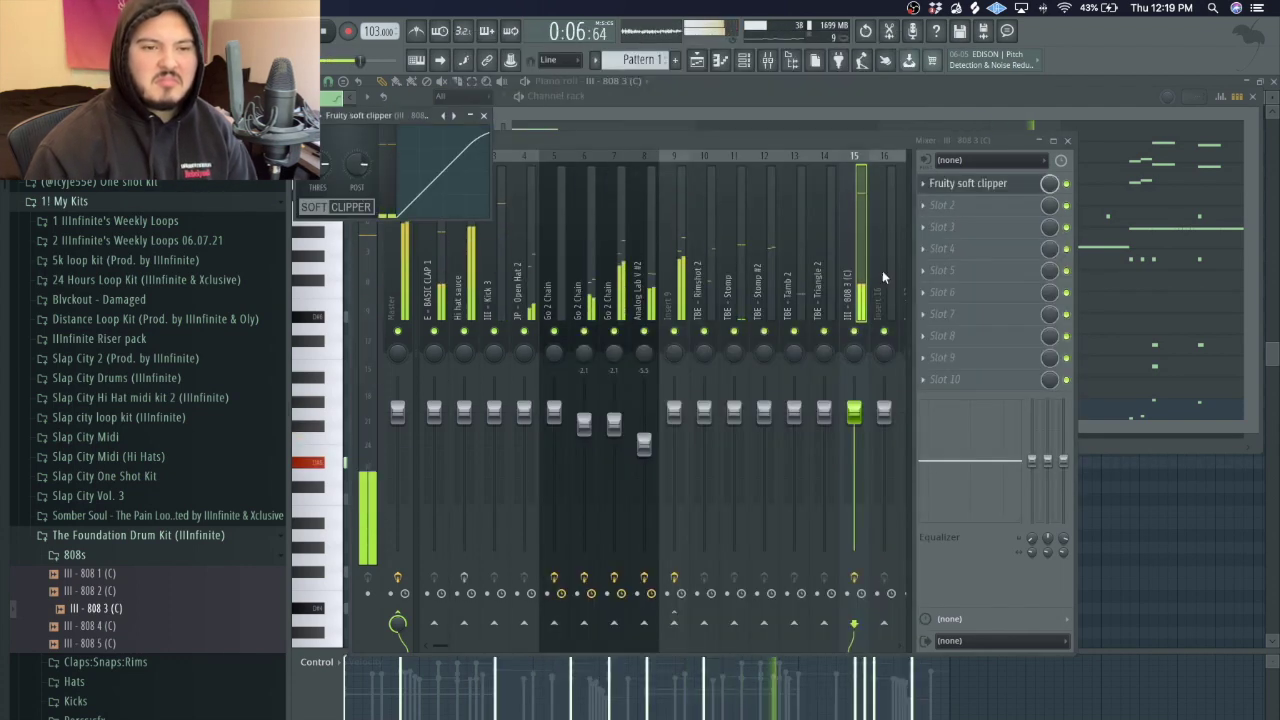
click(1070, 142)
click(1068, 141)
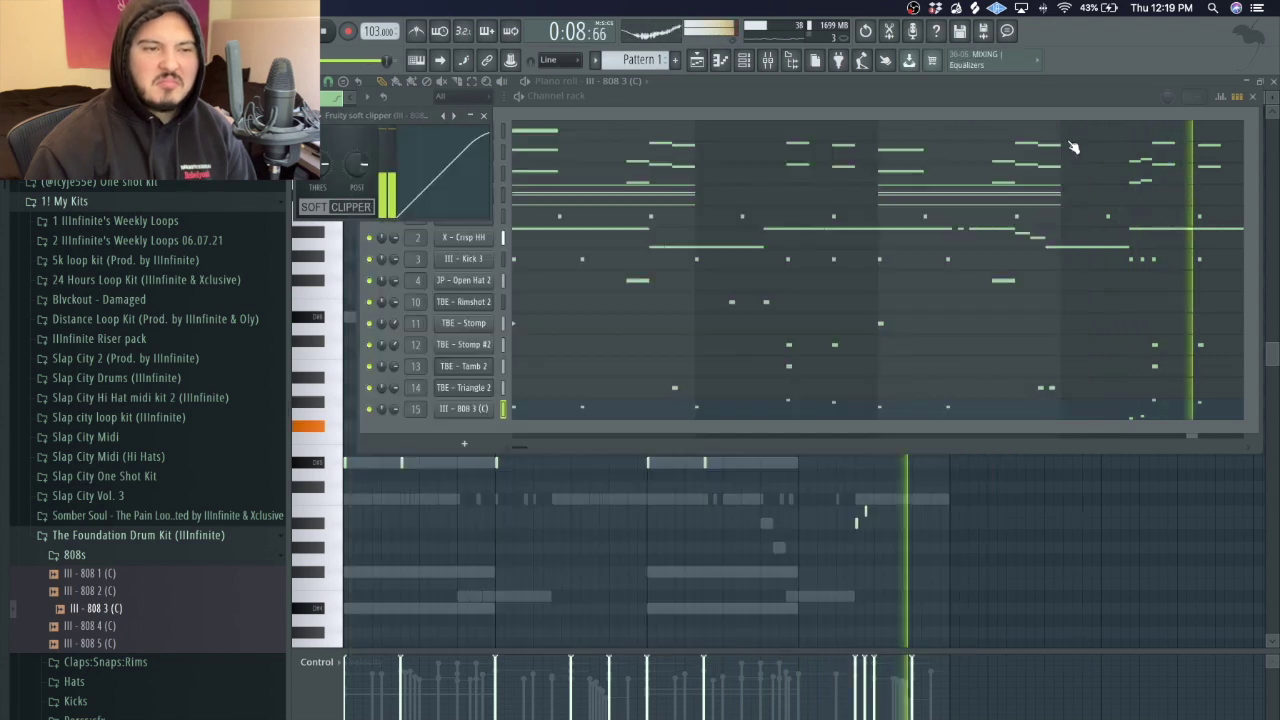
click(483, 115)
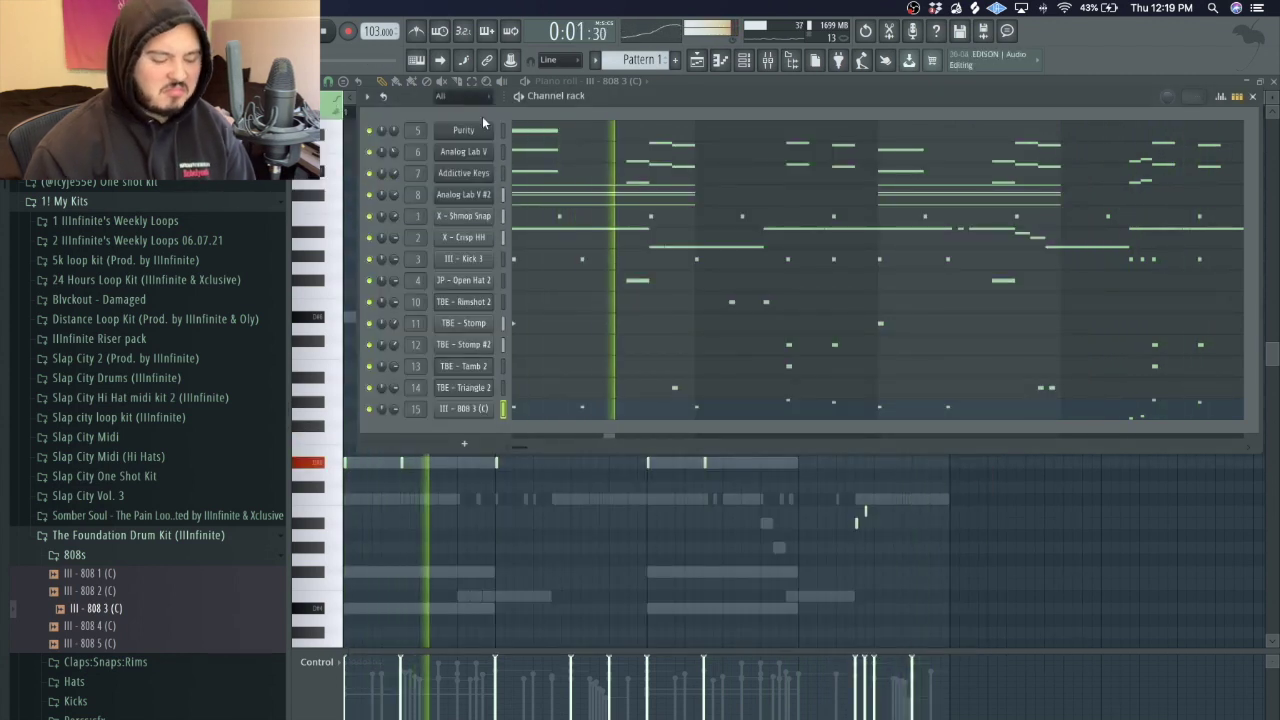
Show the playlist and listen through the full Pattern 1 loop
click(697, 62)
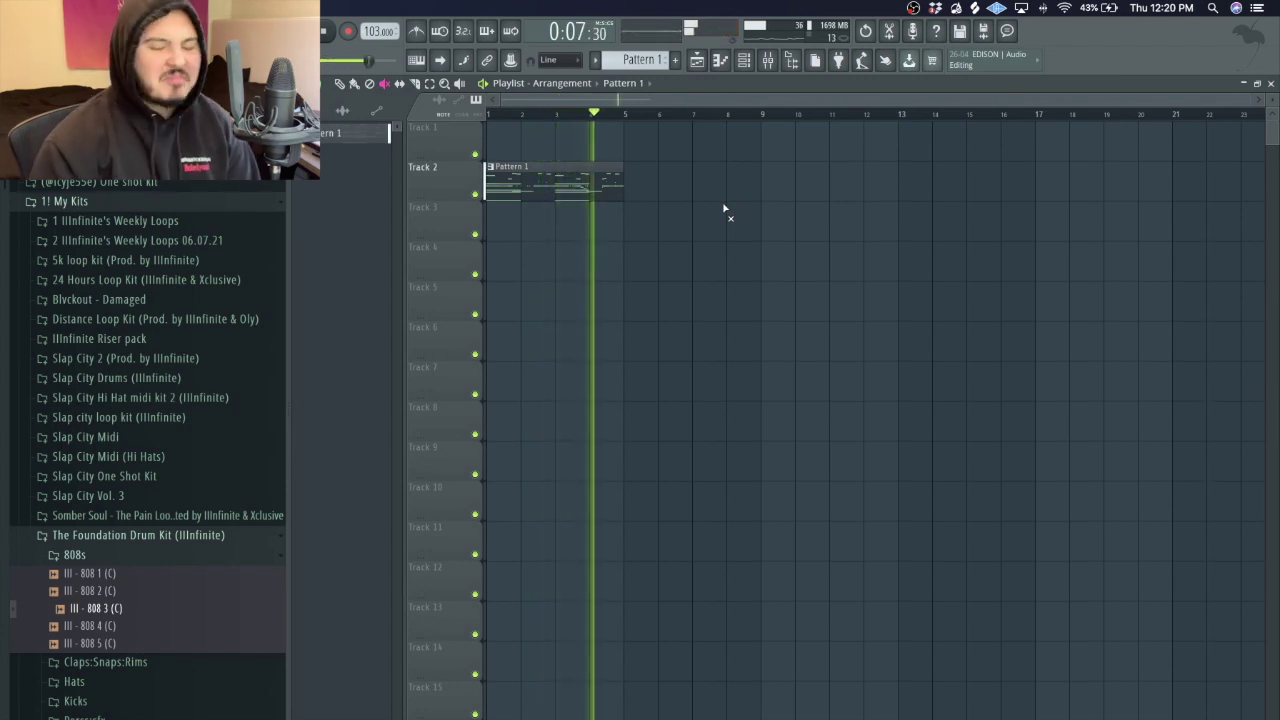
key(space)
key(space)
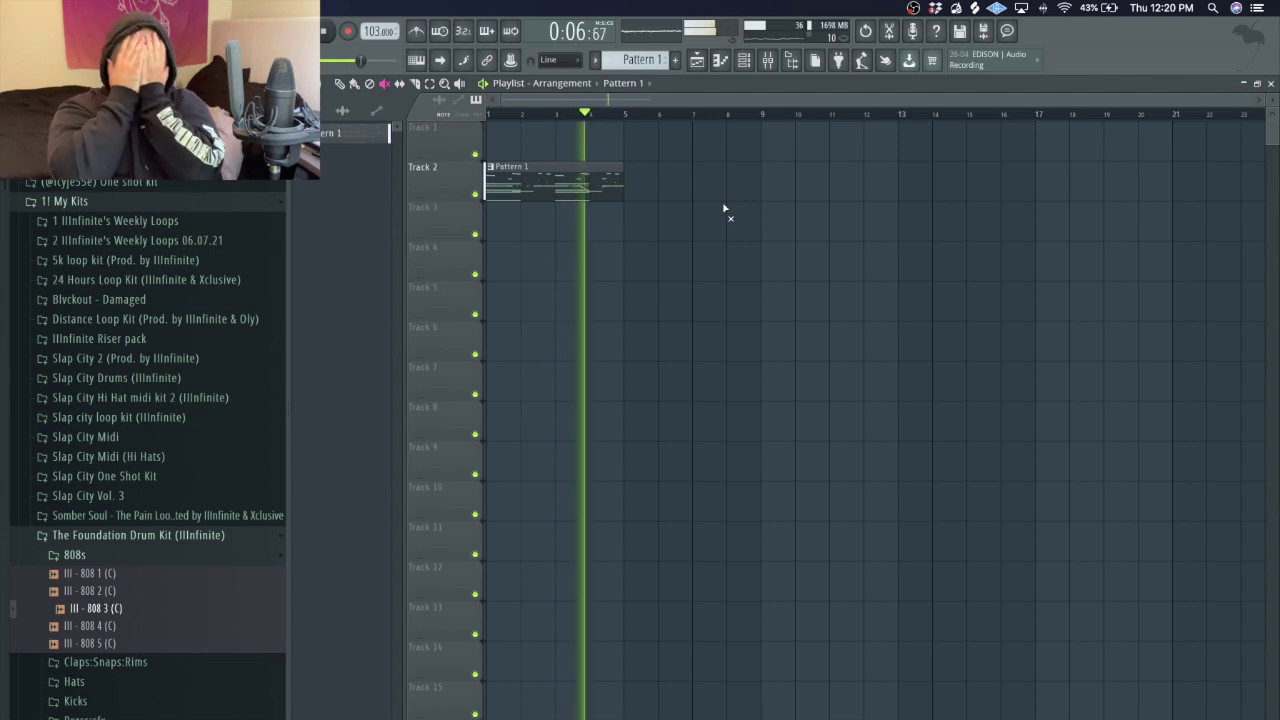
key(space)
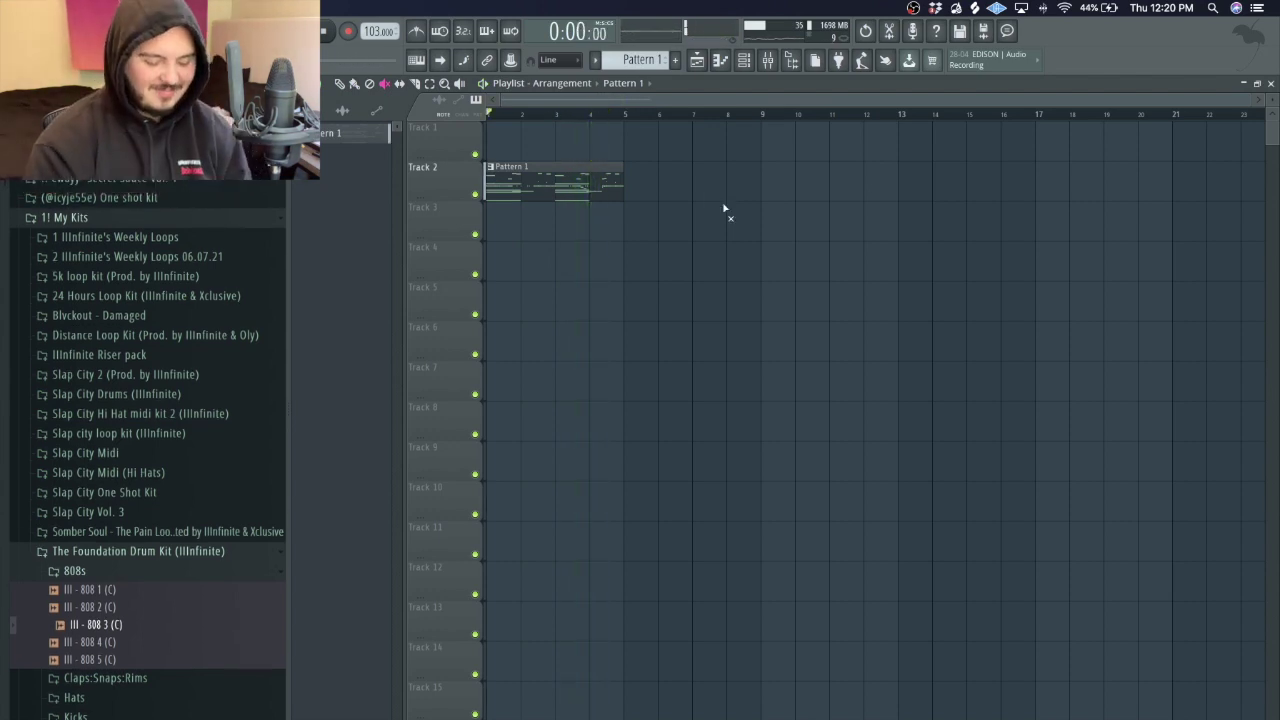